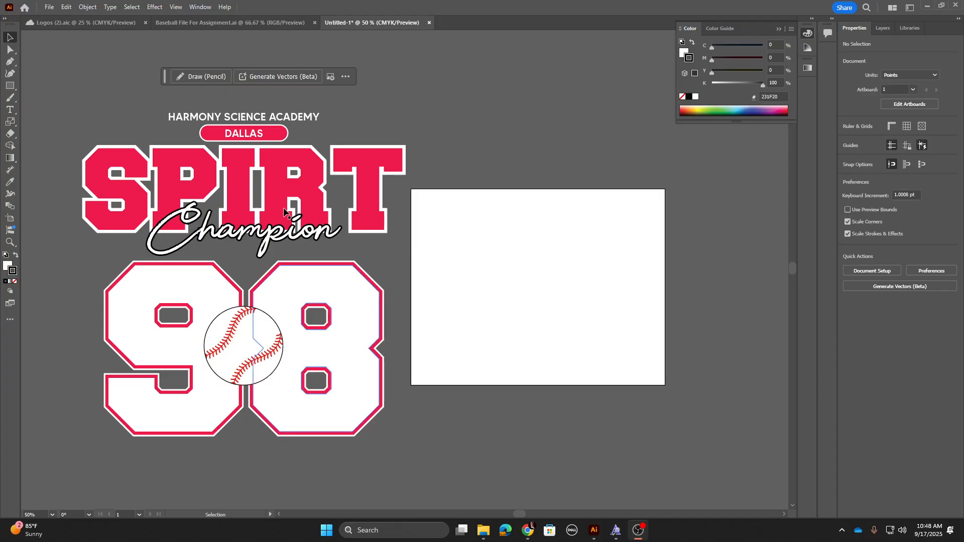
Step: Enlarge the artboard by extending its top, bottom and right edges to about 1122 pt wide and 1088 pt tall
left_click(914, 105)
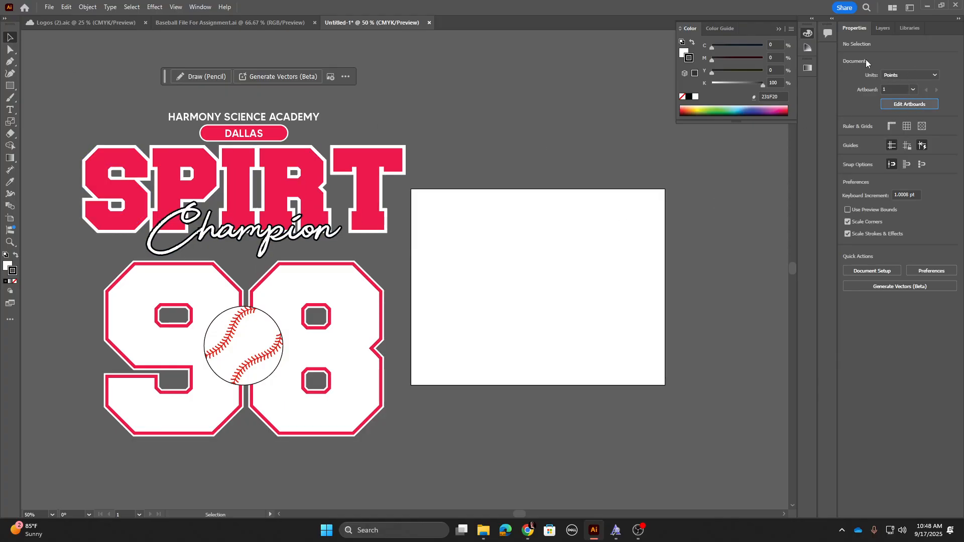
left_click(902, 106)
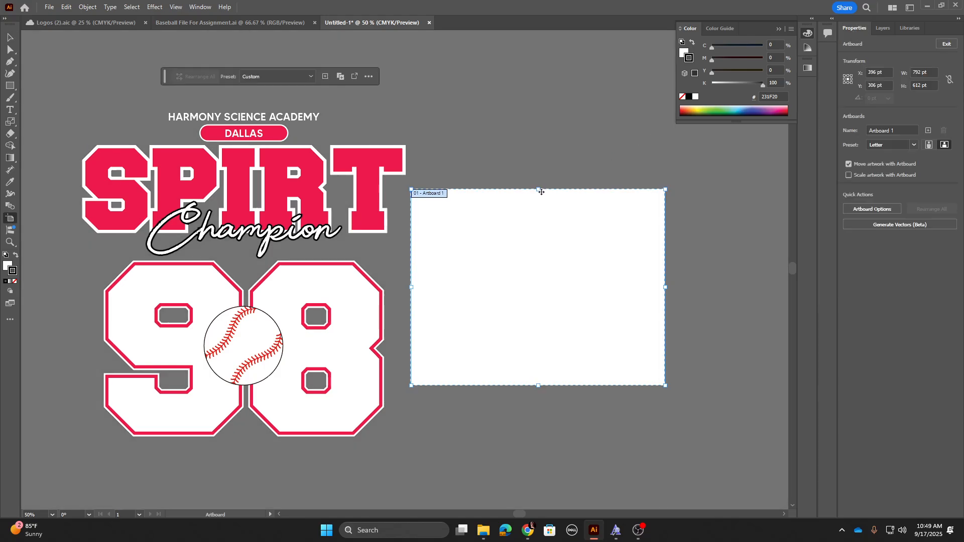
left_click_drag(541, 192, 539, 99)
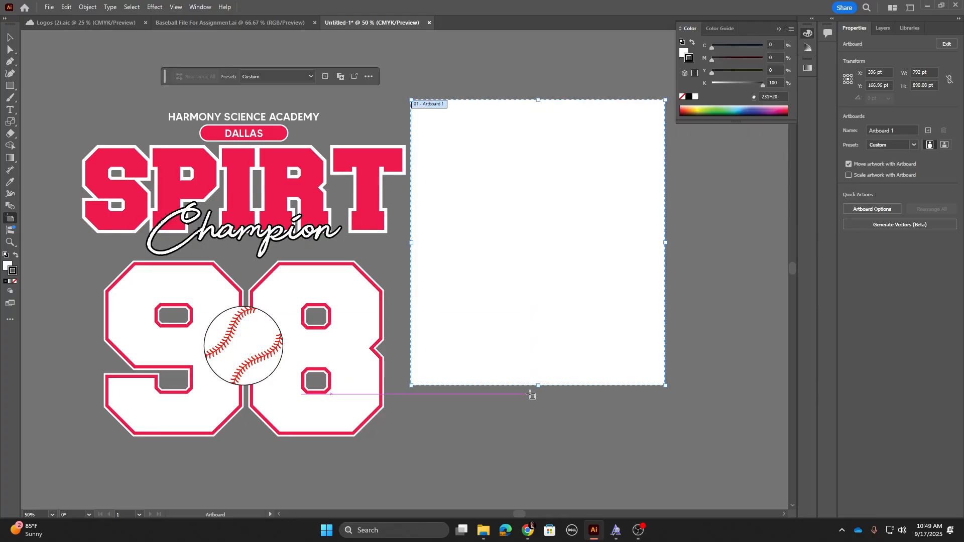
left_click_drag(538, 385, 539, 448)
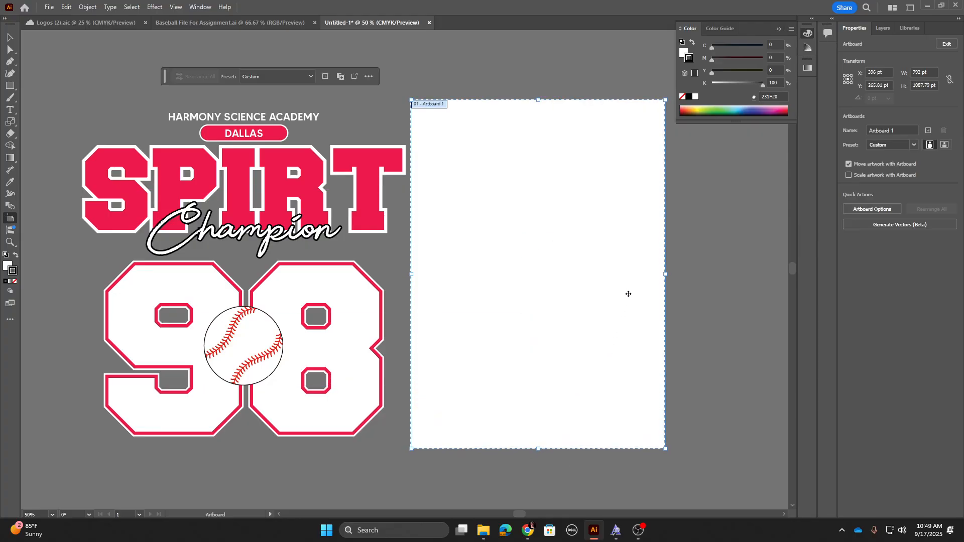
left_click_drag(665, 294, 771, 293)
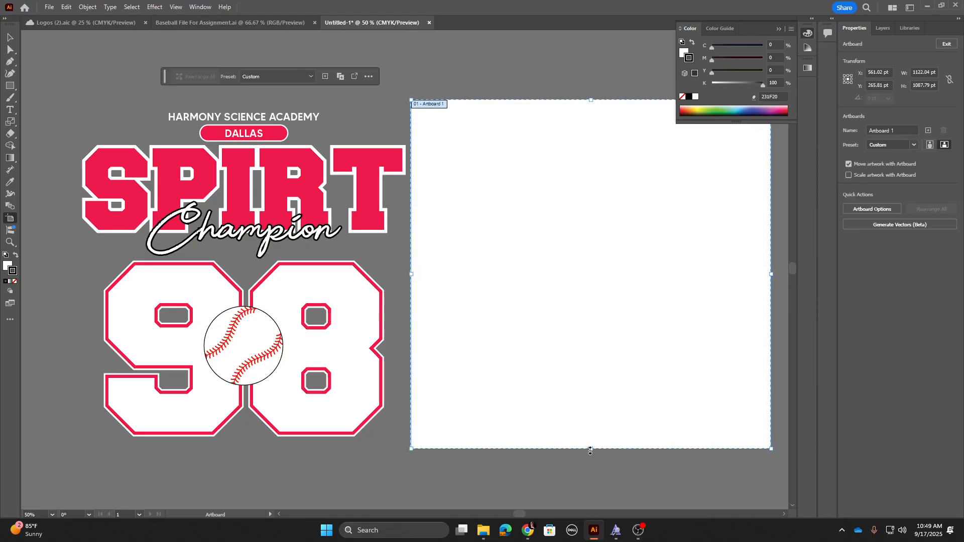
left_click_drag(590, 451, 591, 464)
left_click_drag(592, 100, 592, 93)
left_click(12, 40)
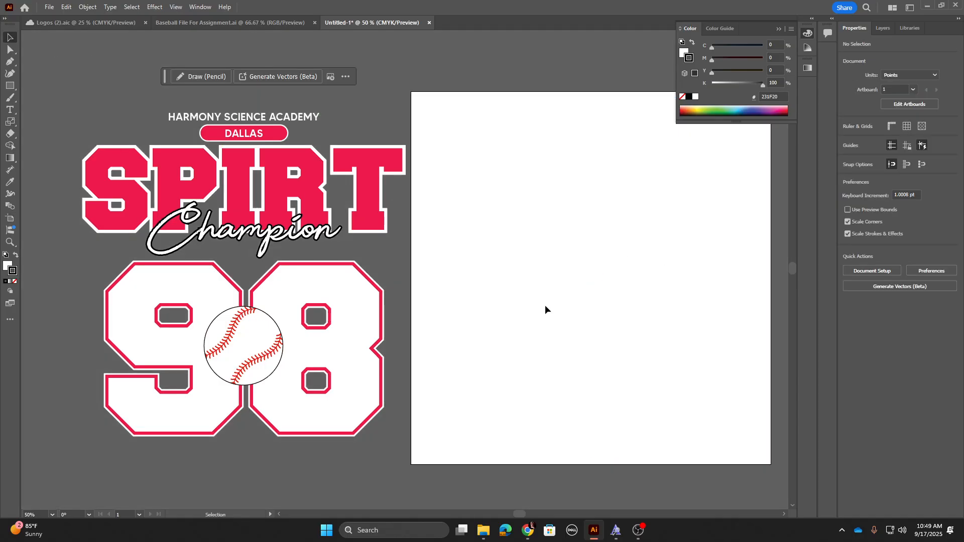
Step: Place a point text object on the artboard reading SPRIRT with the Type tool
key("space")
left_click_drag(585, 218, 537, 237)
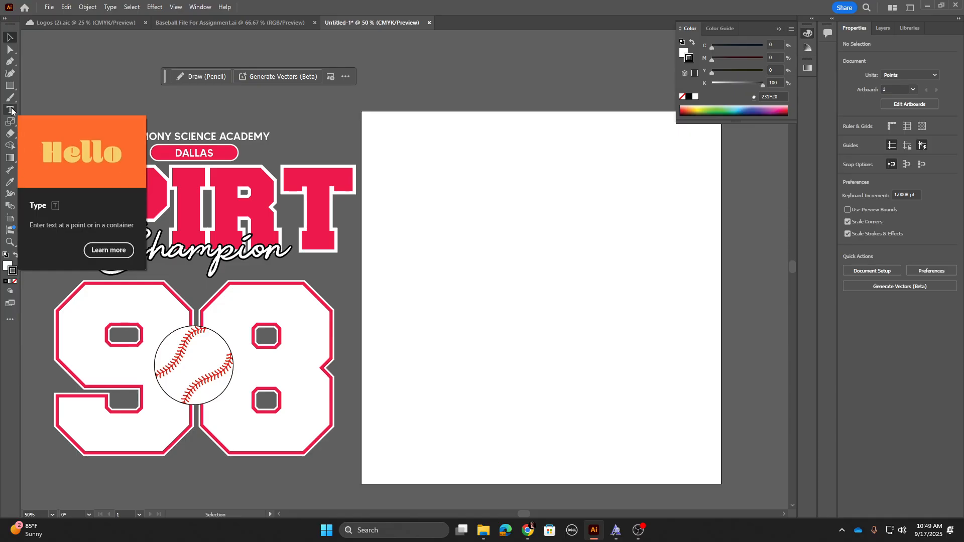
left_click(11, 110)
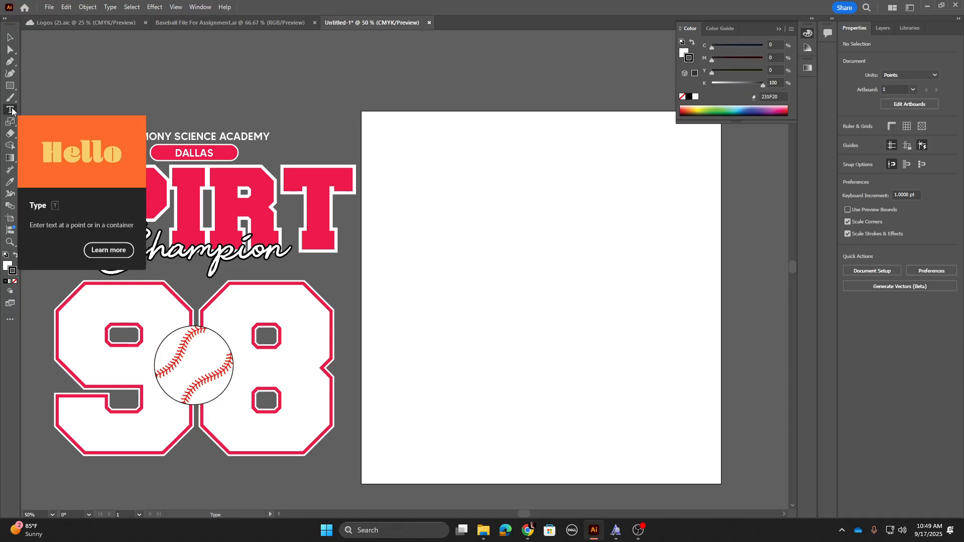
left_click(450, 217)
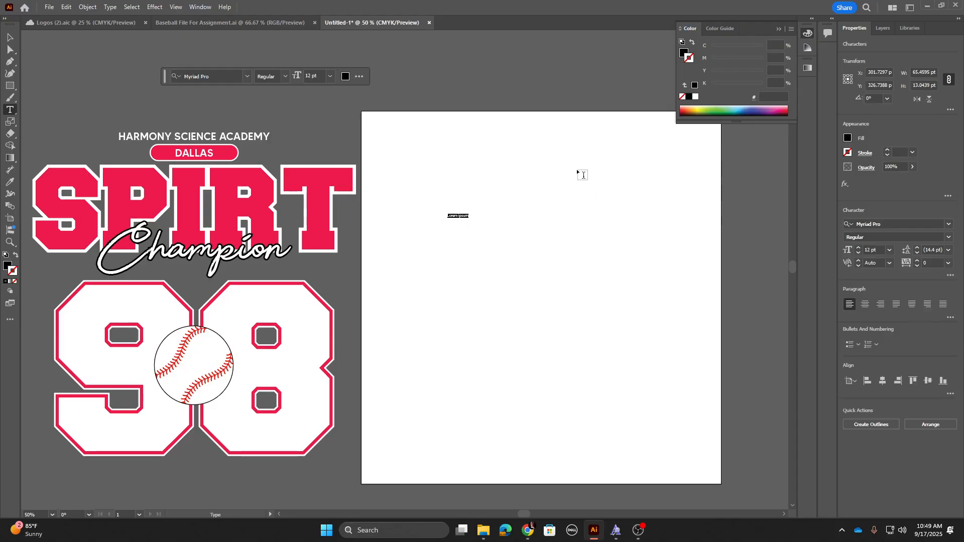
type("SPIRIT")
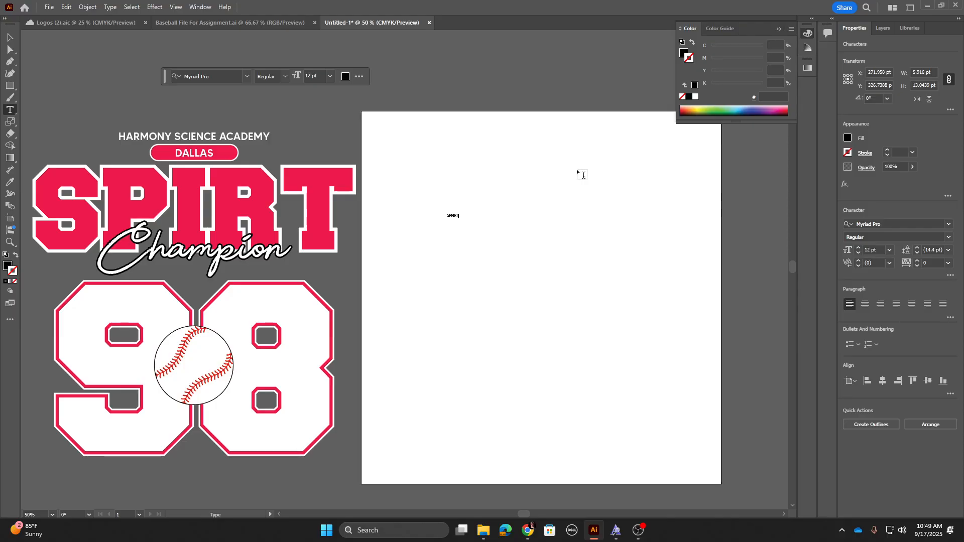
Step: Scale the text up to about 143 pt and move it near the artboard's upper area
left_click(10, 37)
left_click_drag(459, 212, 552, 170)
left_click_drag(474, 215, 545, 214)
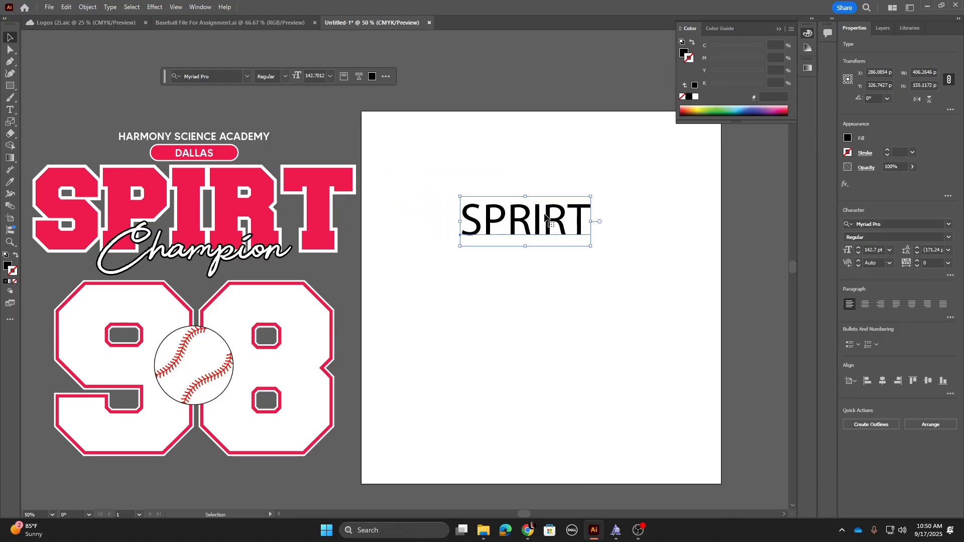
Step: Replace the text content with SPIRIT in capitals
triple_click(544, 213)
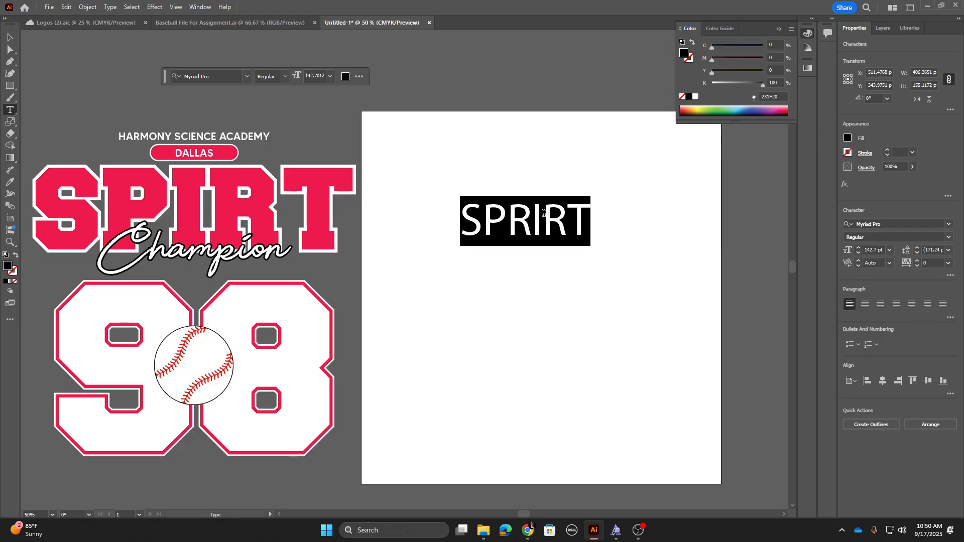
type("Spirit")
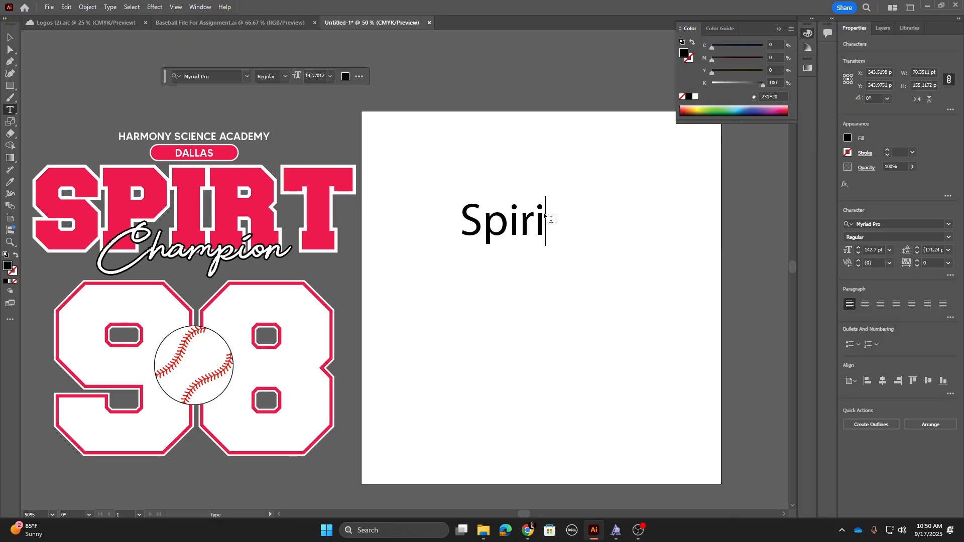
key("BackSpace")
key("BackSpace")
key("BackSpace")
key("BackSpace")
key("BackSpace")
key("BackSpace")
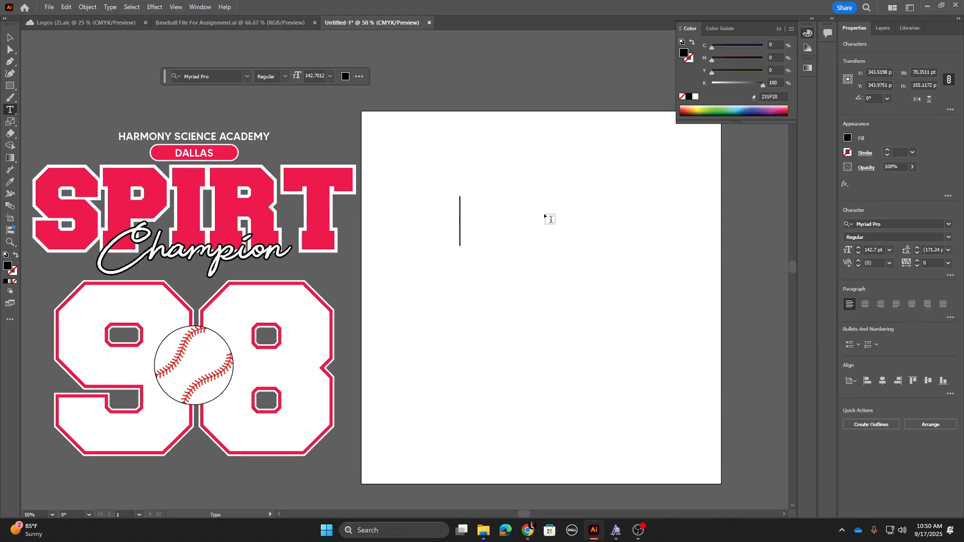
type("SPIRIT")
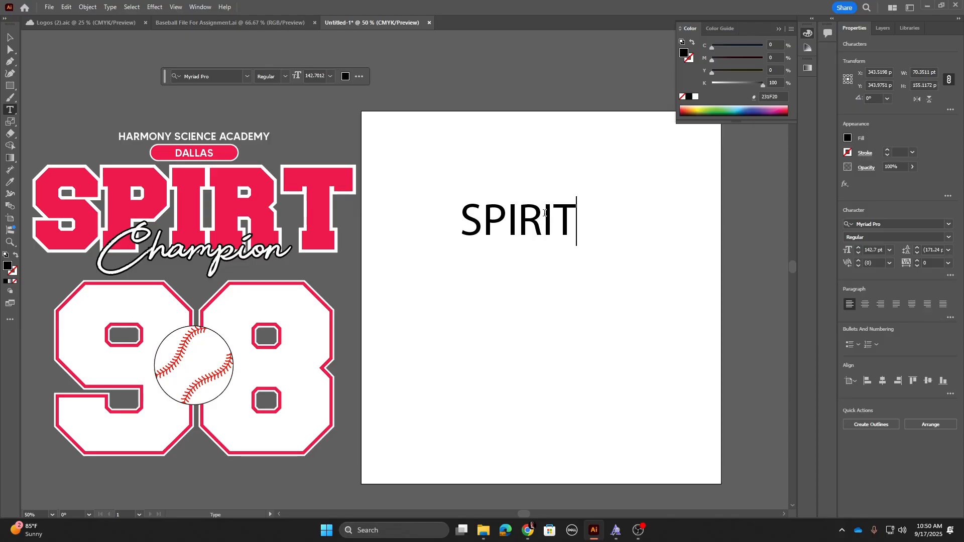
Step: Change the SPIRIT text's font to Freshman
key("ctrl+a")
left_click(926, 221)
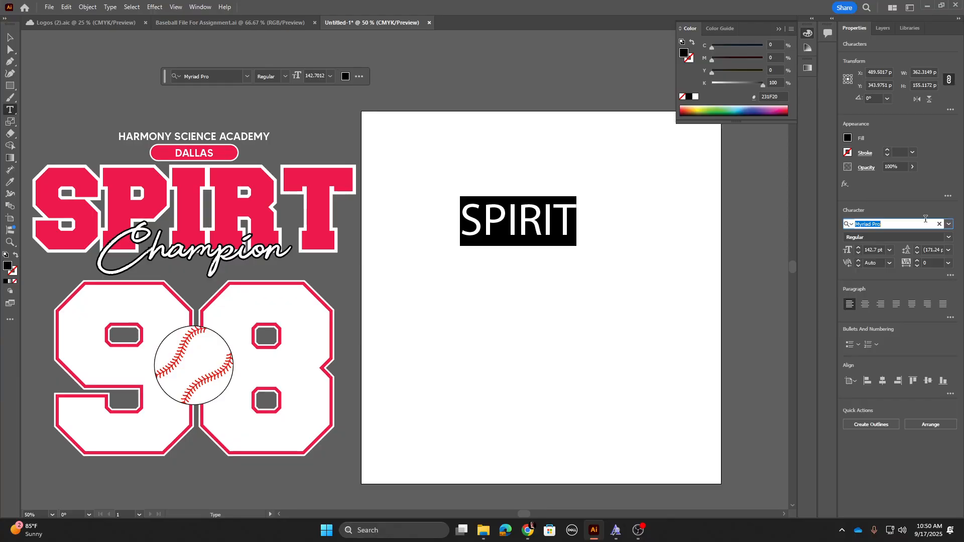
type("FRESH")
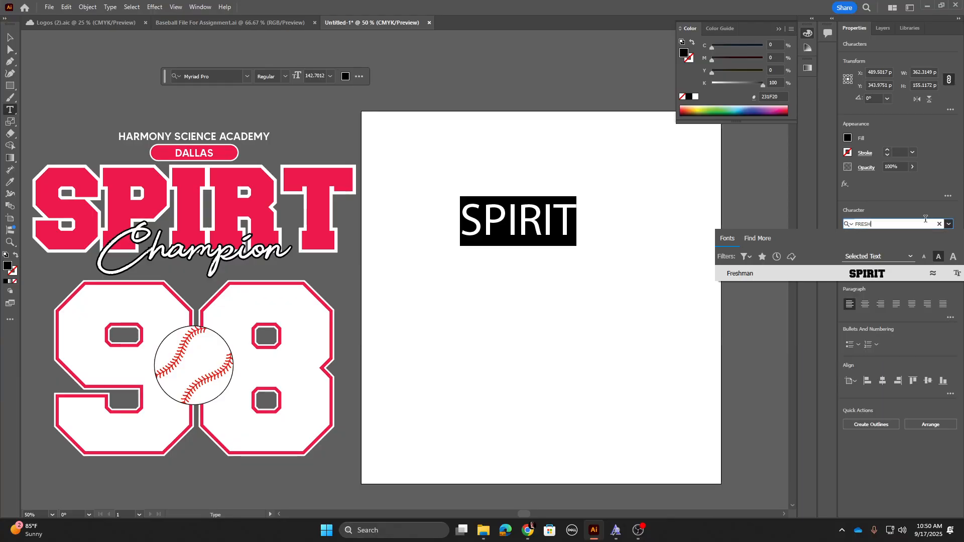
left_click(758, 275)
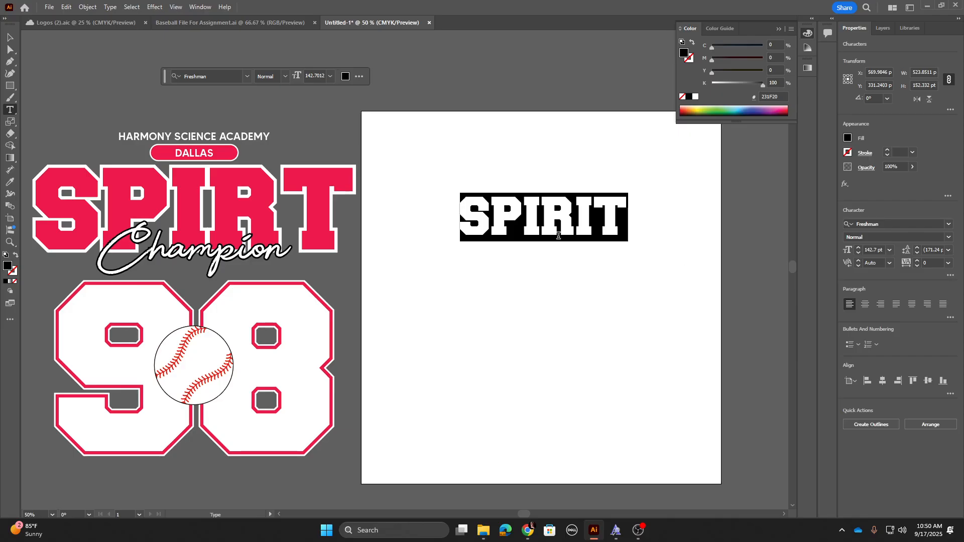
Step: Scale the SPIRIT text up to about 284 pt so it spans the artboard's width
left_click(10, 37)
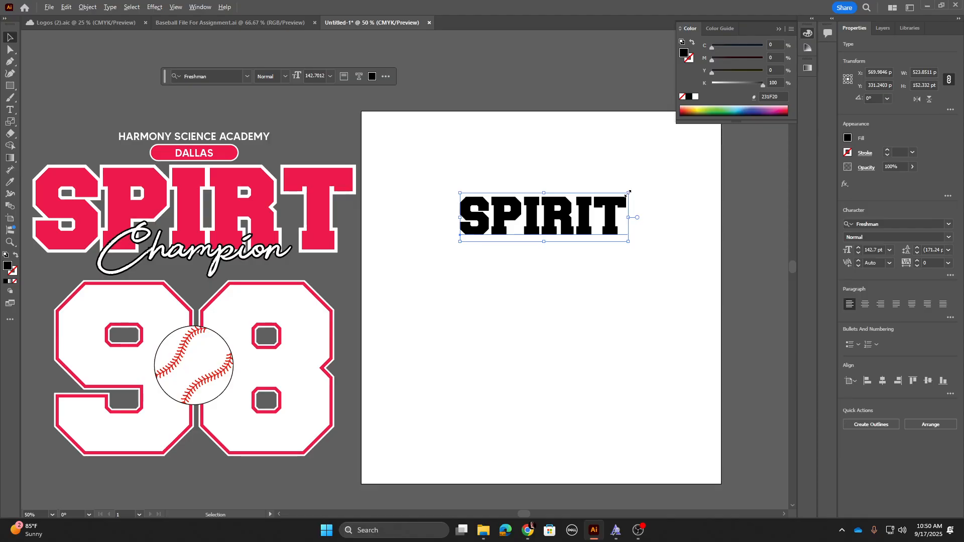
left_click_drag(628, 193, 712, 149)
left_click_drag(687, 222, 686, 218)
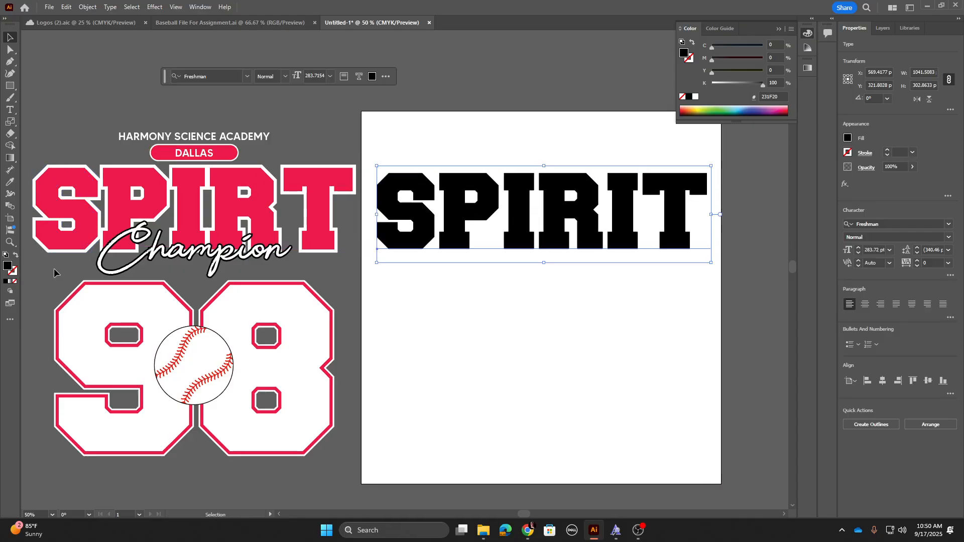
Step: Sample the red fill from the reference SPIRT lettering onto the SPIRIT text with the Eyedropper
key("i")
left_click(147, 174)
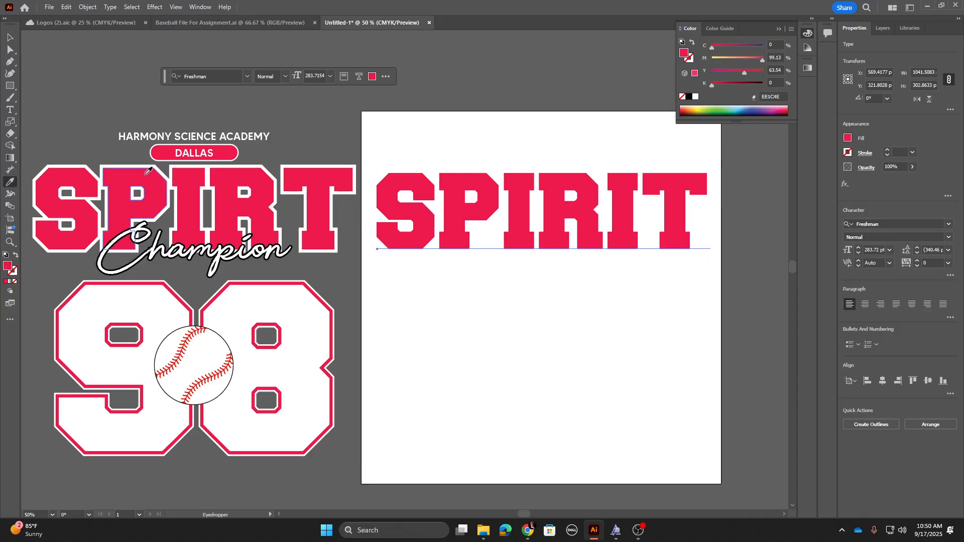
Step: Select the SPIRIT text and convert it to outlines
key("v")
left_click(588, 145)
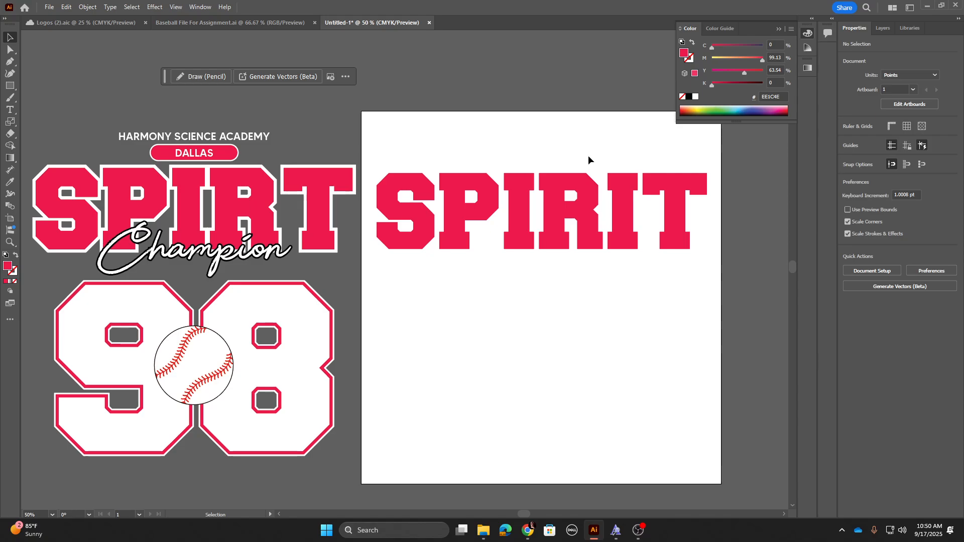
left_click_drag(583, 189, 586, 189)
left_click(524, 201)
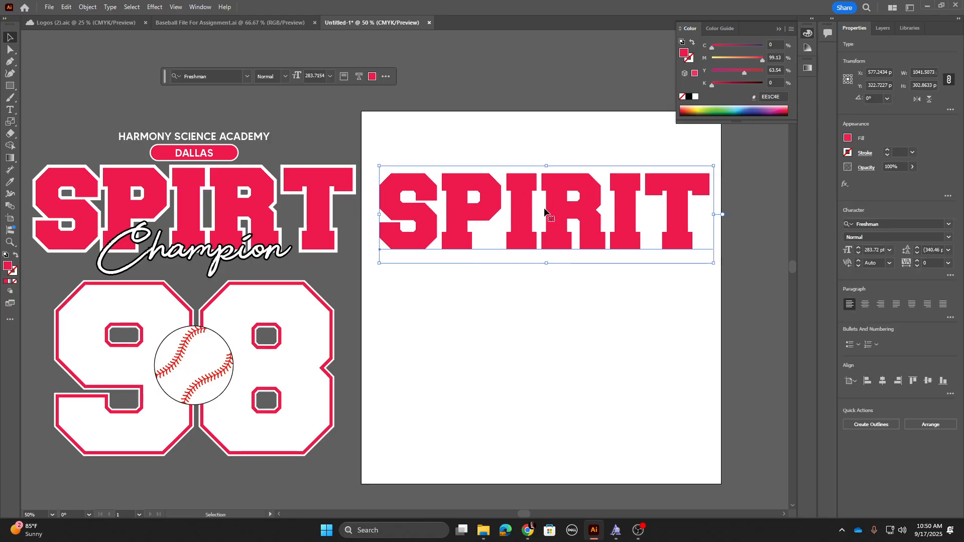
left_click(13, 275)
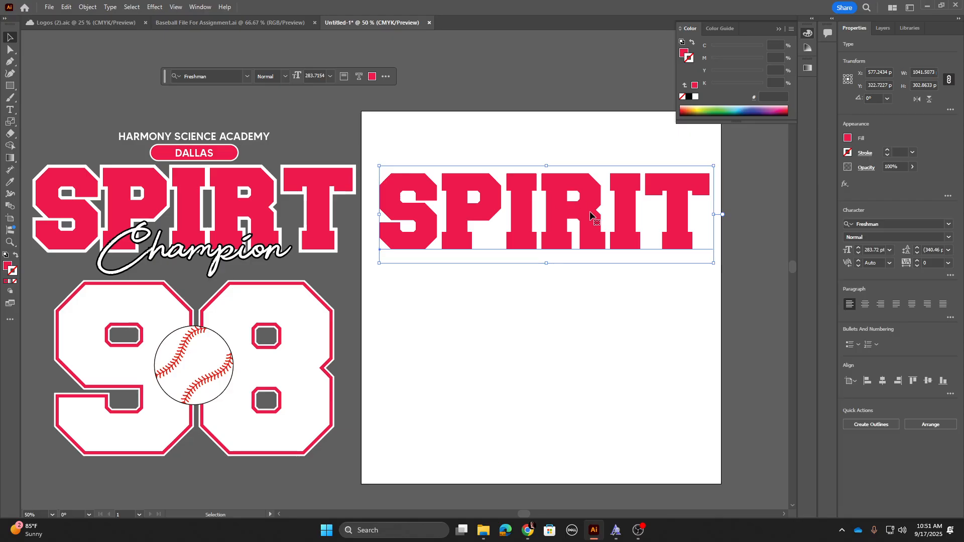
key("ctrl")
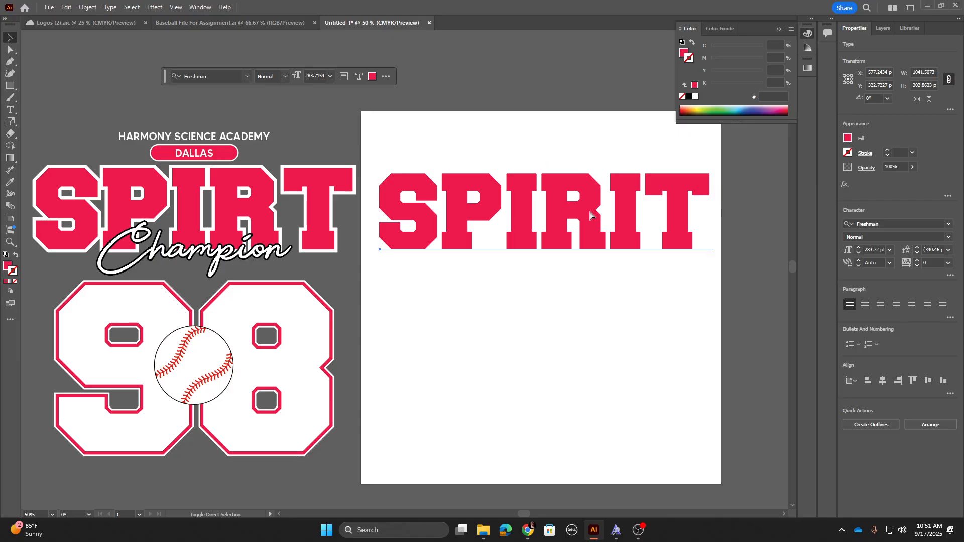
key("ctrl+shift+o")
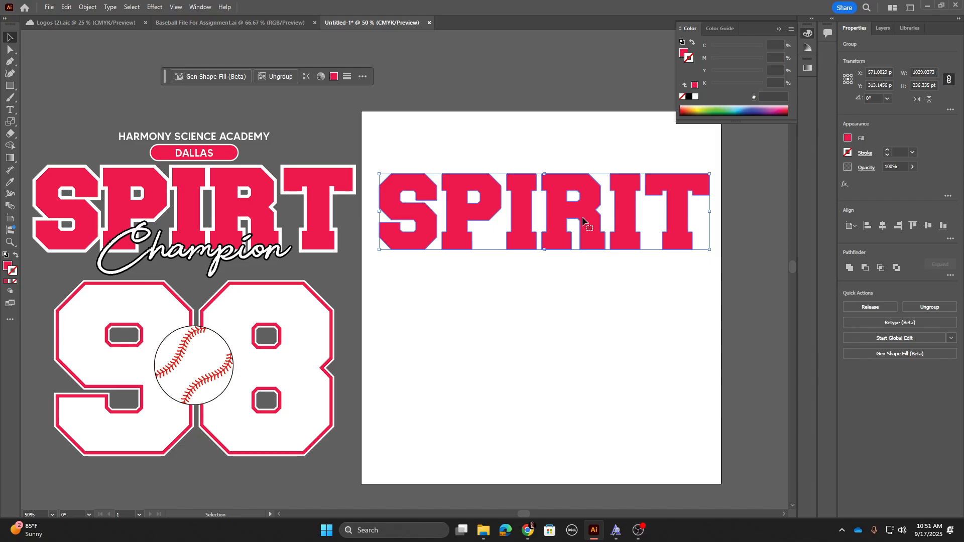
Step: Duplicate the outlined SPIRIT lettering below the original and toggle the groups' visibility to identify each copy
left_click_drag(563, 220, 562, 315)
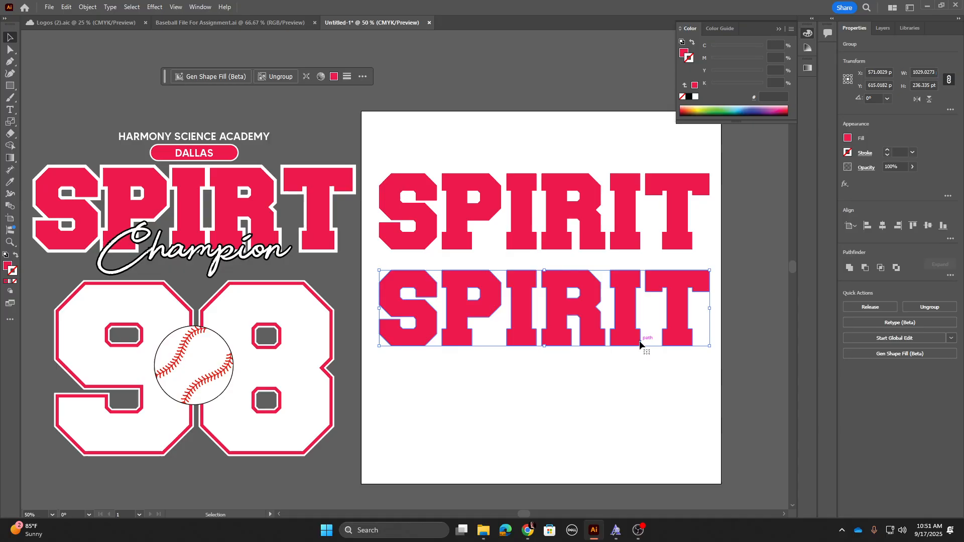
left_click(886, 29)
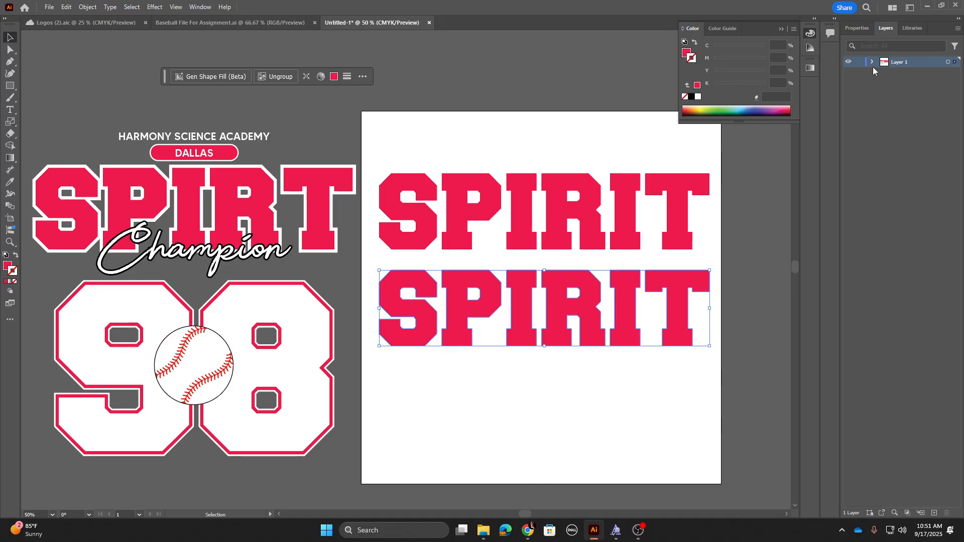
left_click(872, 62)
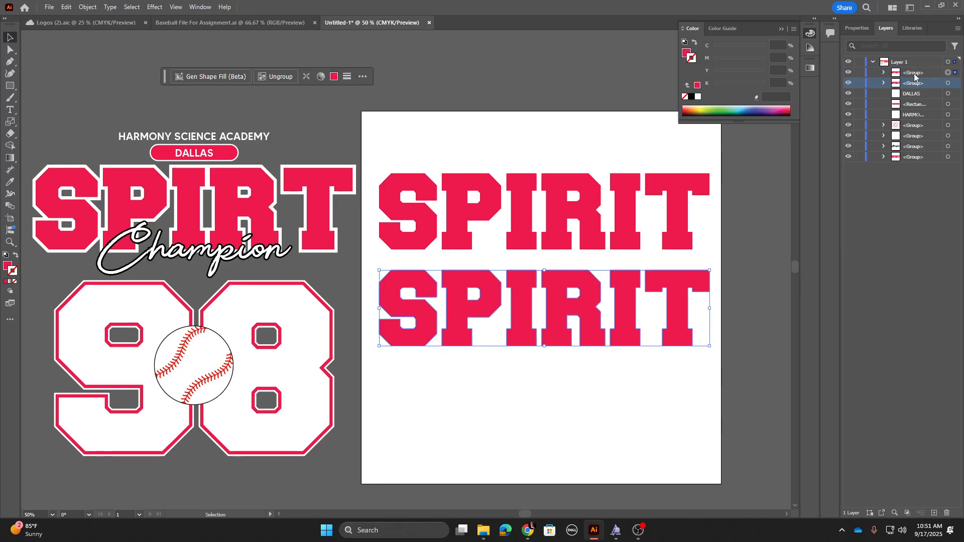
left_click(849, 83)
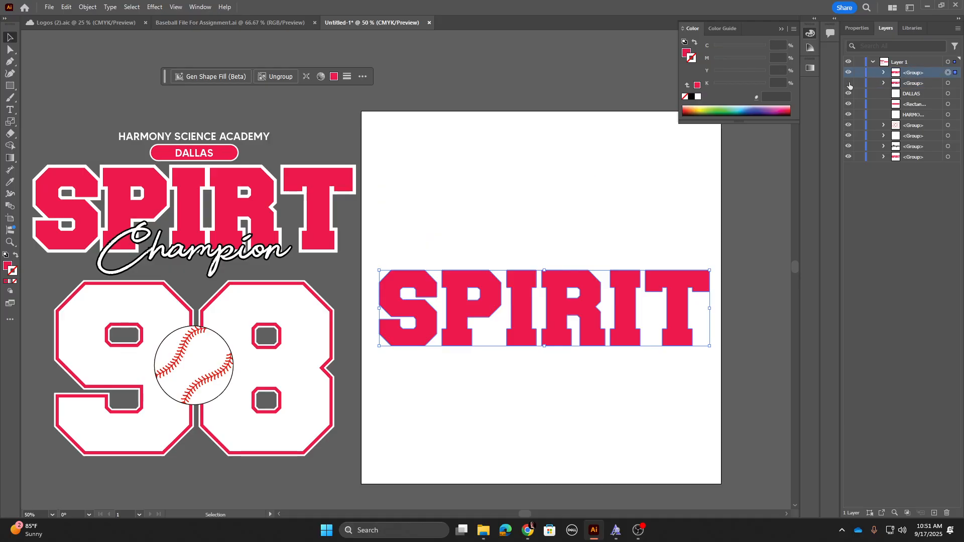
left_click(849, 83)
left_click(849, 73)
left_click(848, 72)
left_click(873, 61)
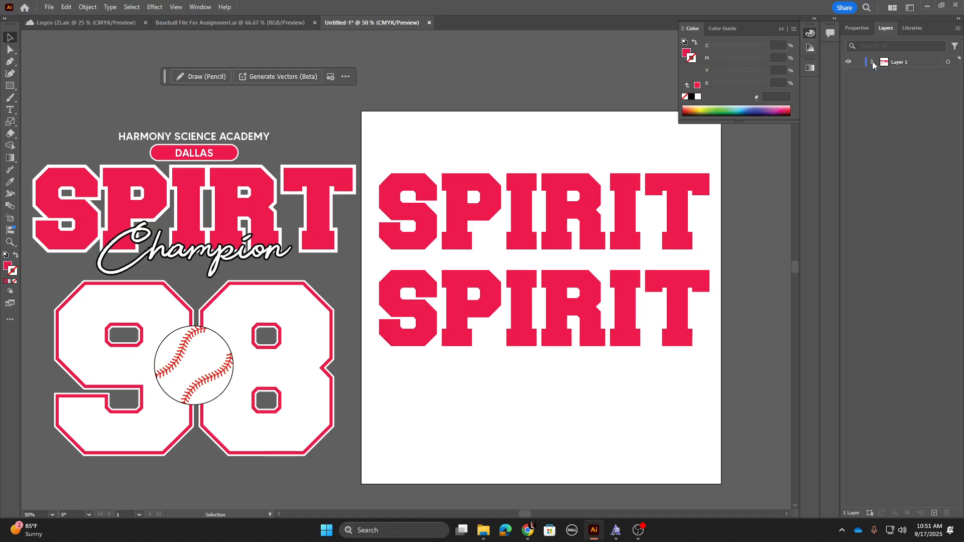
Step: Give the upper SPIRIT lettering a red stroke with a weight of 20 pt
left_click(536, 195)
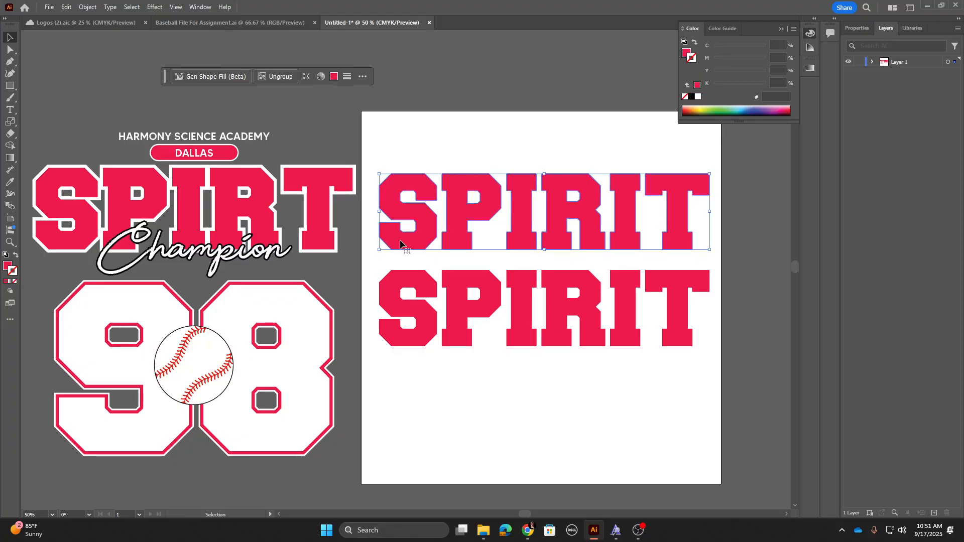
left_click(5, 282)
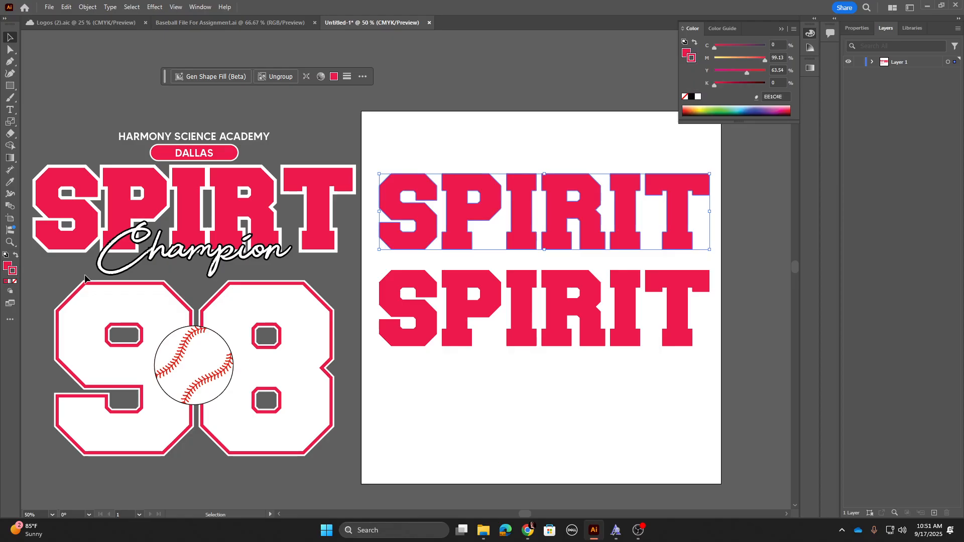
left_click(854, 28)
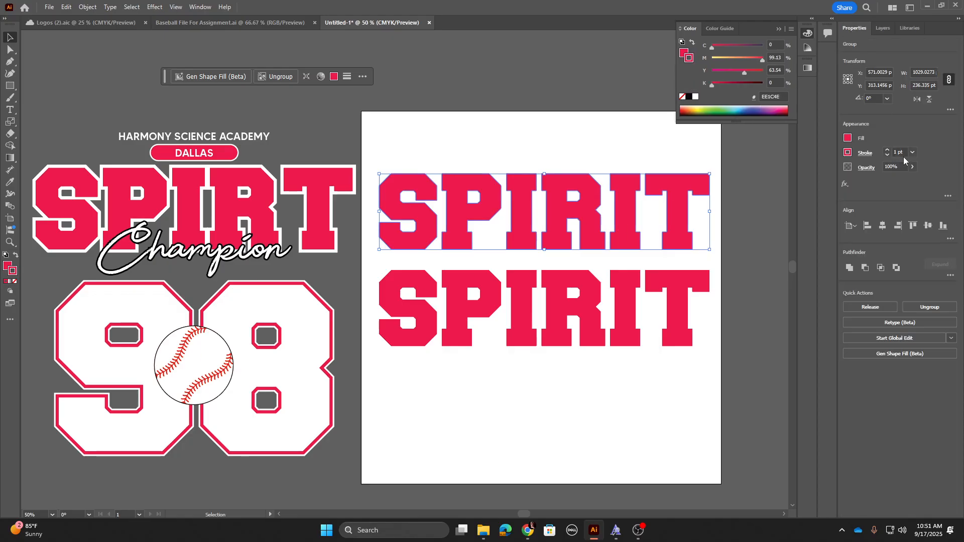
left_click(885, 153)
type("20")
key("Return")
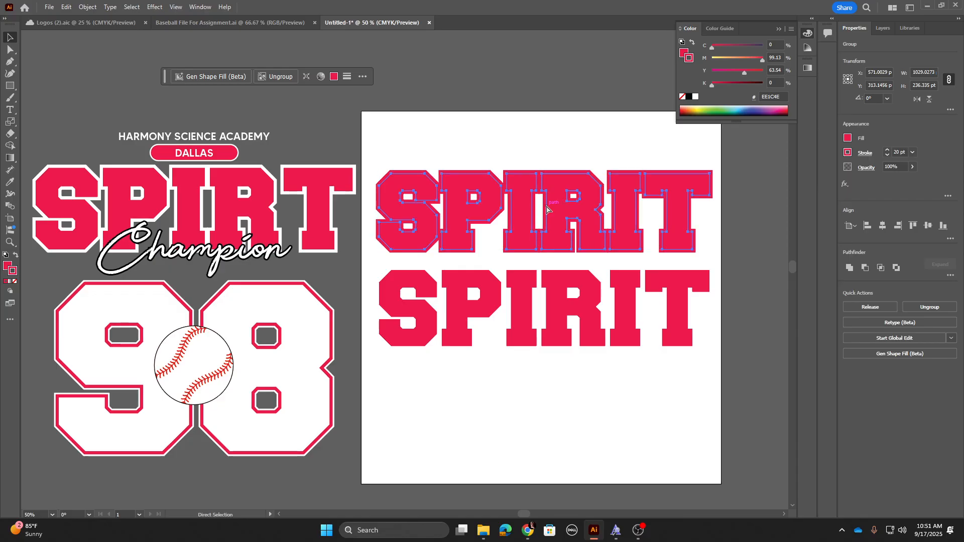
Step: Expand the upper SPIRIT lettering so its fill and stroke become shapes
scroll(546, 206, "up", 4)
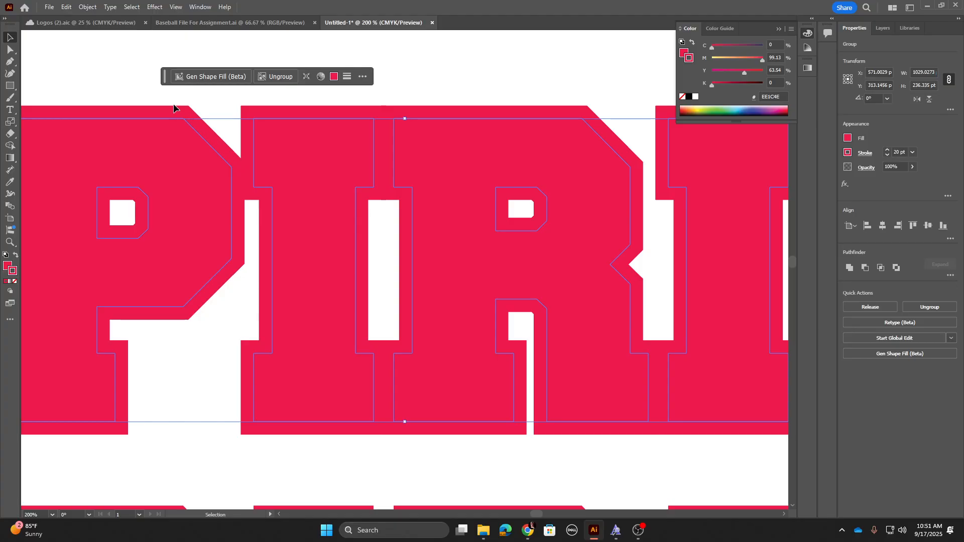
left_click_drag(168, 226, 496, 252)
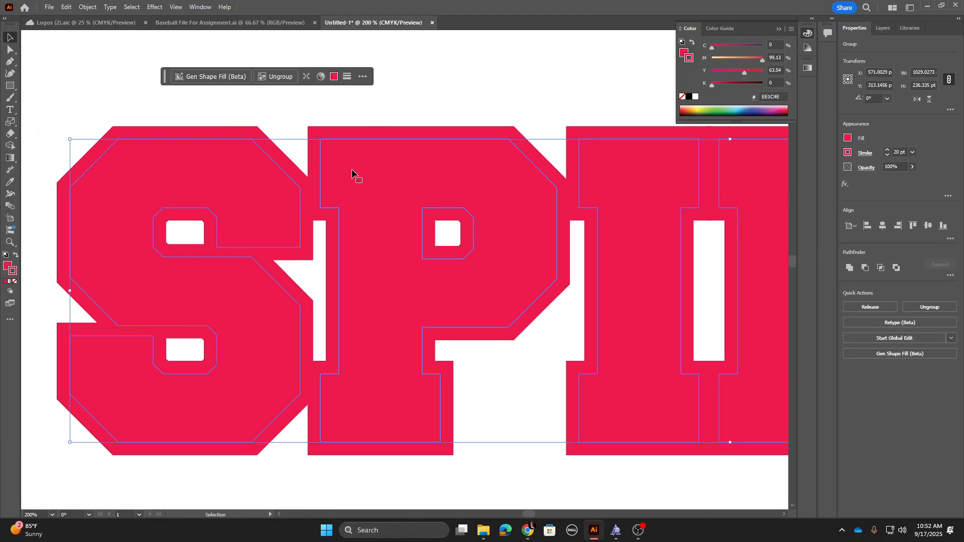
left_click(89, 7)
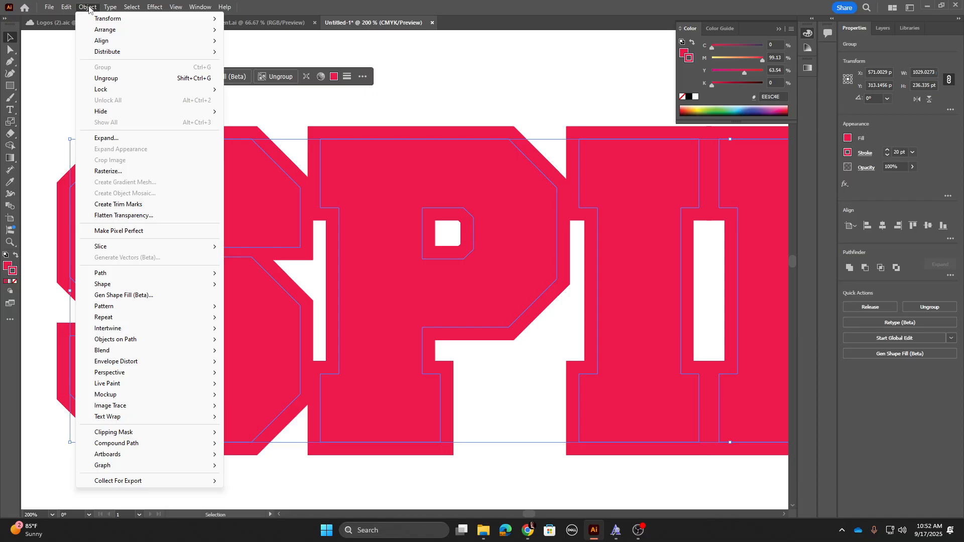
left_click(108, 138)
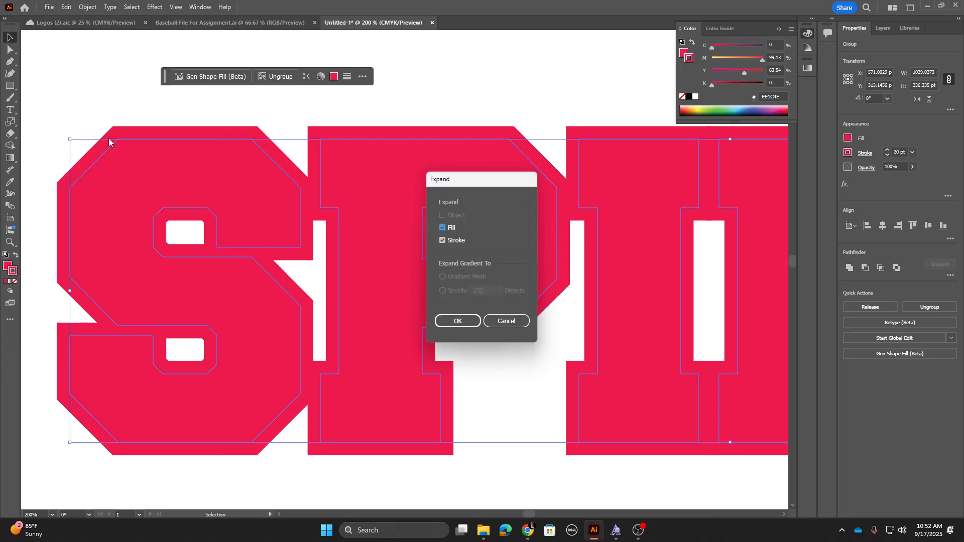
left_click(448, 322)
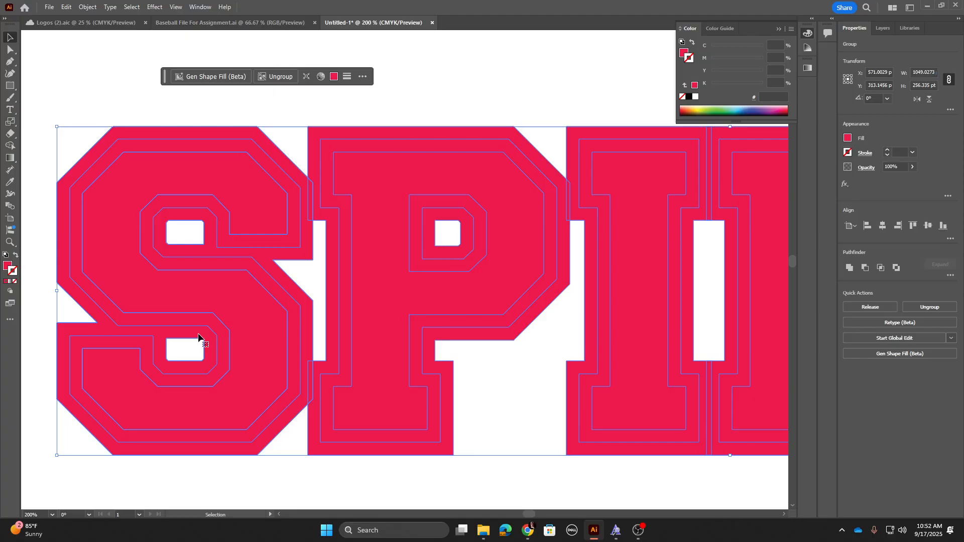
left_click(98, 112)
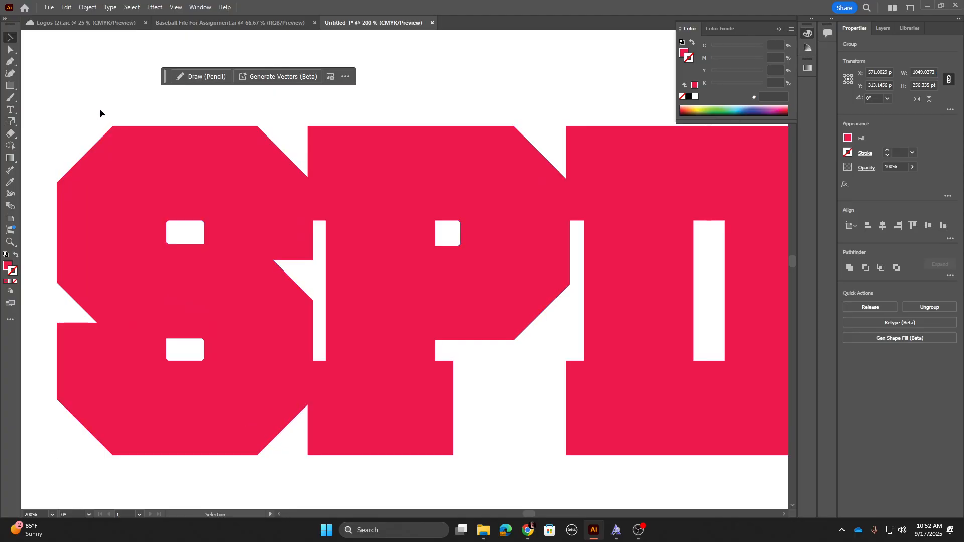
left_click(129, 194)
right_click(127, 189)
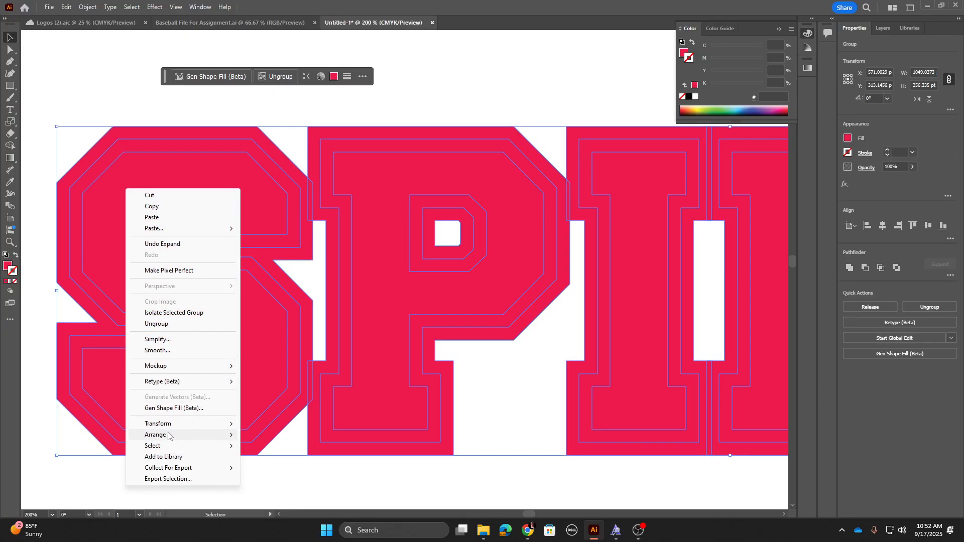
left_click(174, 328)
left_click_drag(142, 137, 81, 167)
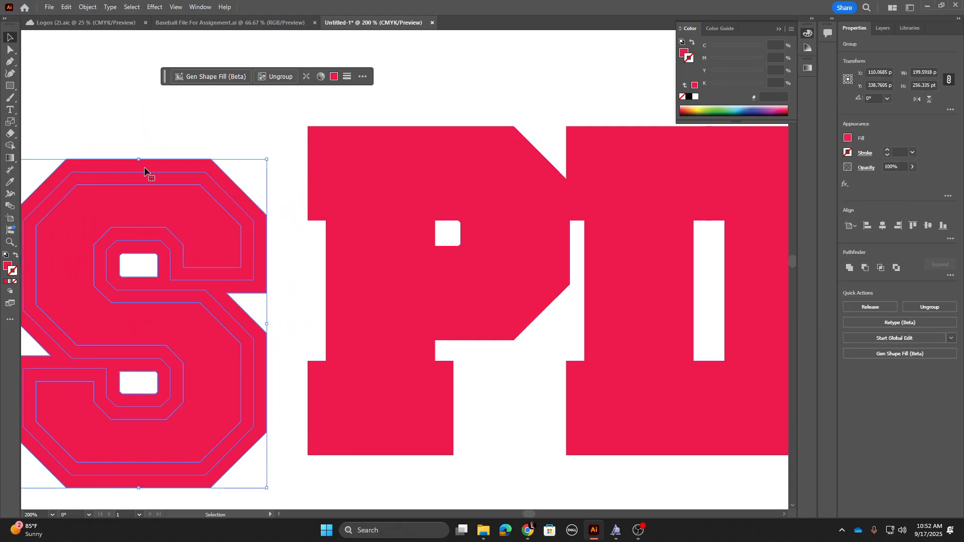
key("ctrl+z")
right_click(173, 179)
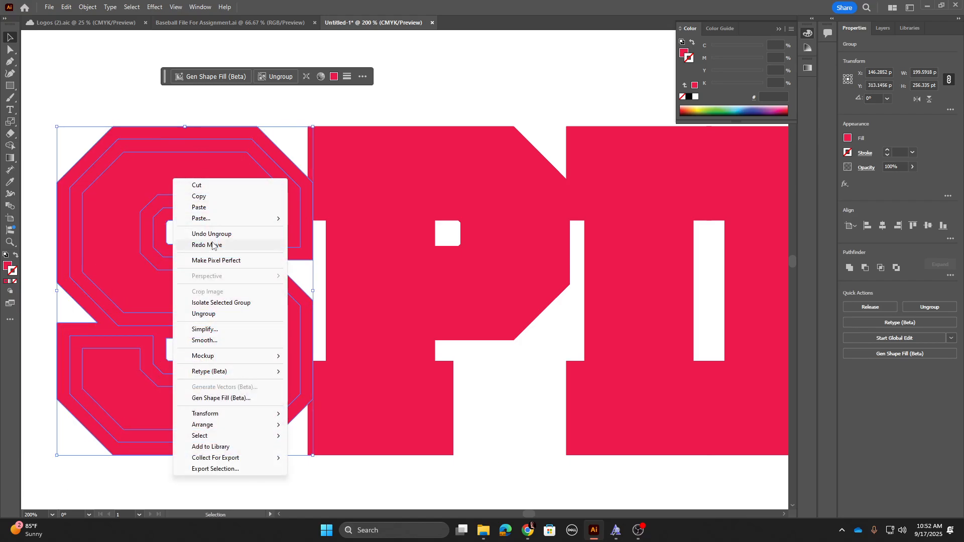
left_click(214, 314)
left_click(128, 107)
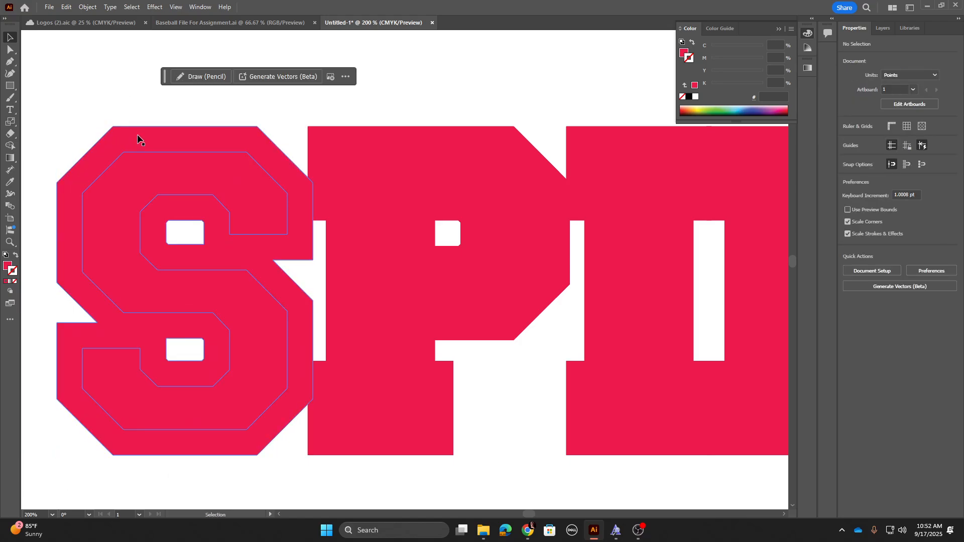
left_click_drag(139, 132, 66, 101)
key("ctrl+z")
left_click_drag(235, 146, 330, 113)
key("a")
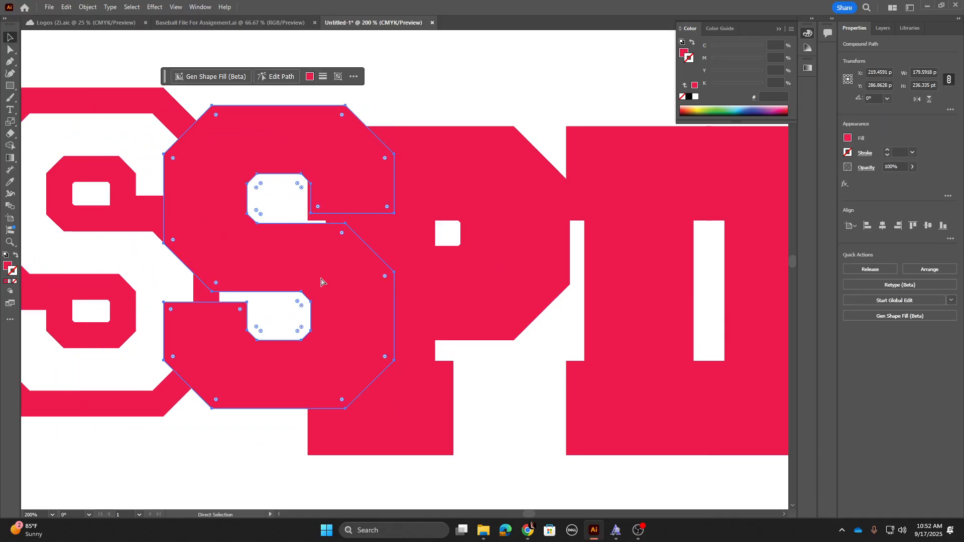
key("ctrl+z")
key("ctrl+z")
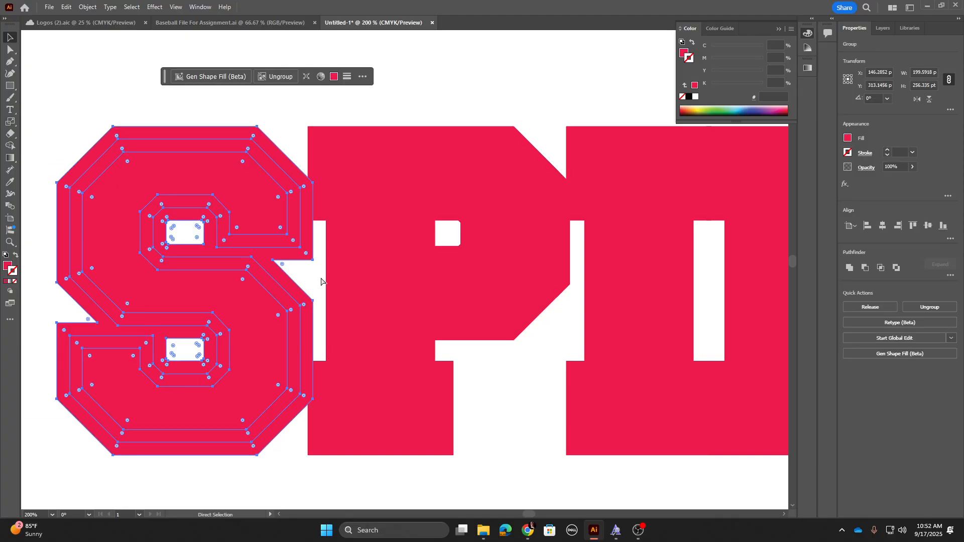
key("v")
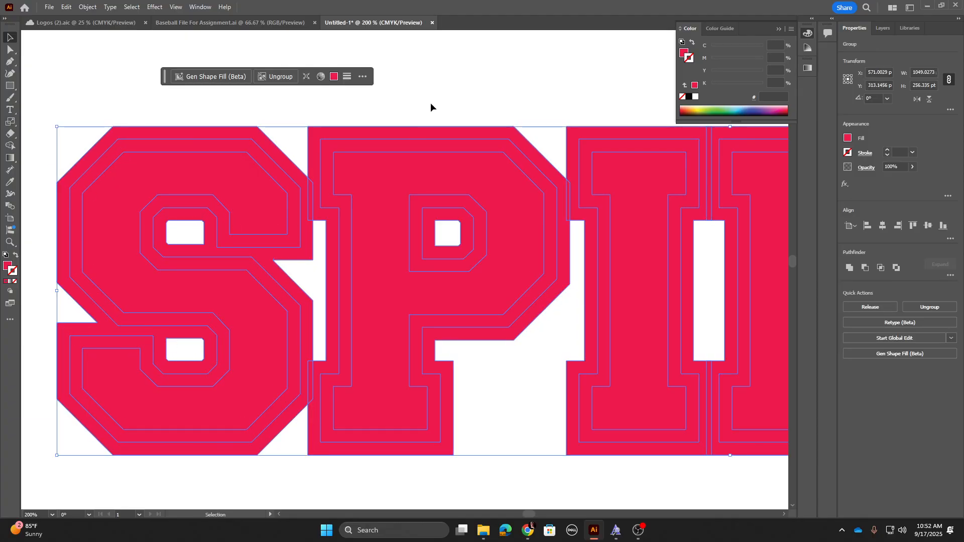
Step: Select the expanded upper SPIRIT lettering and merge it into one shape with Pathfinder Unite
left_click(430, 107)
key("ctrl+minus")
key("ctrl+minus")
key("ctrl+minus")
key("ctrl+minus")
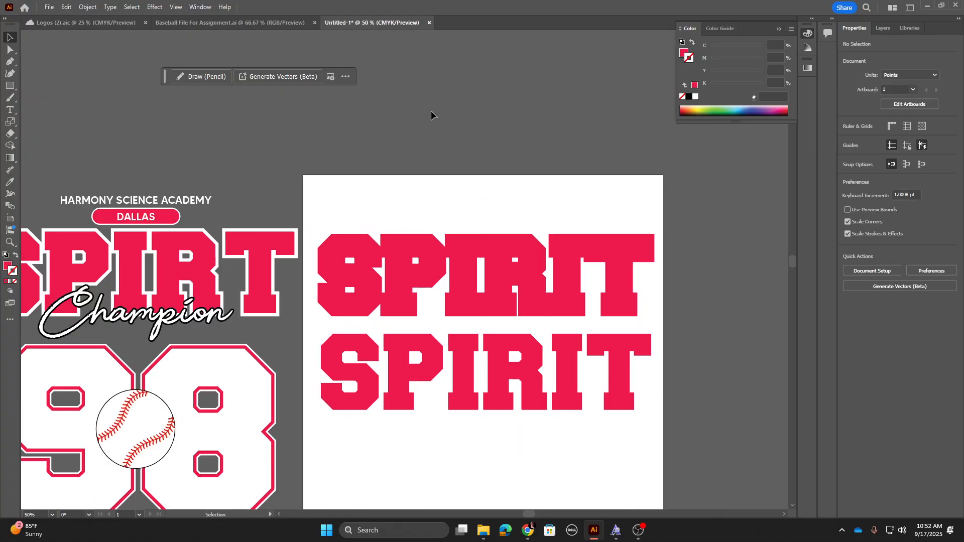
left_click_drag(445, 159, 291, 155)
left_click(305, 274)
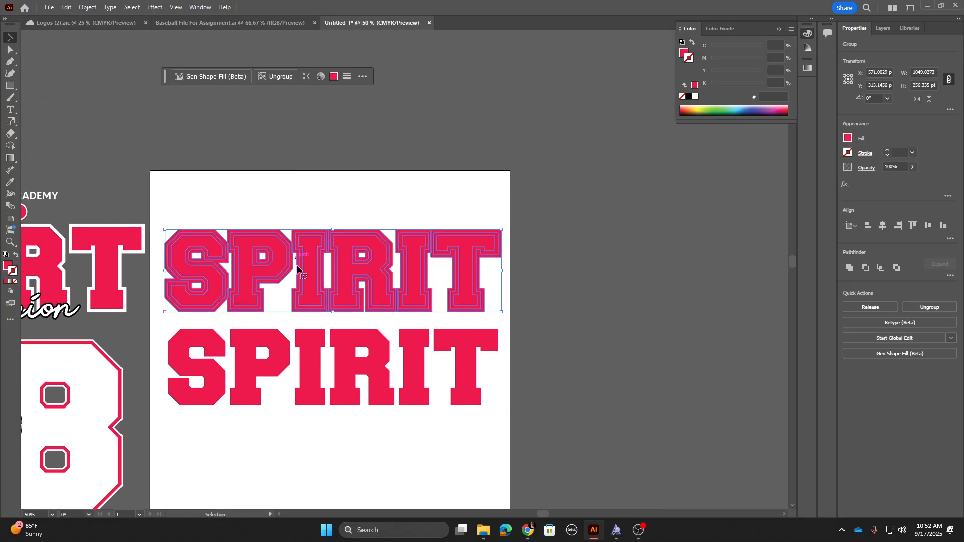
left_click(849, 268)
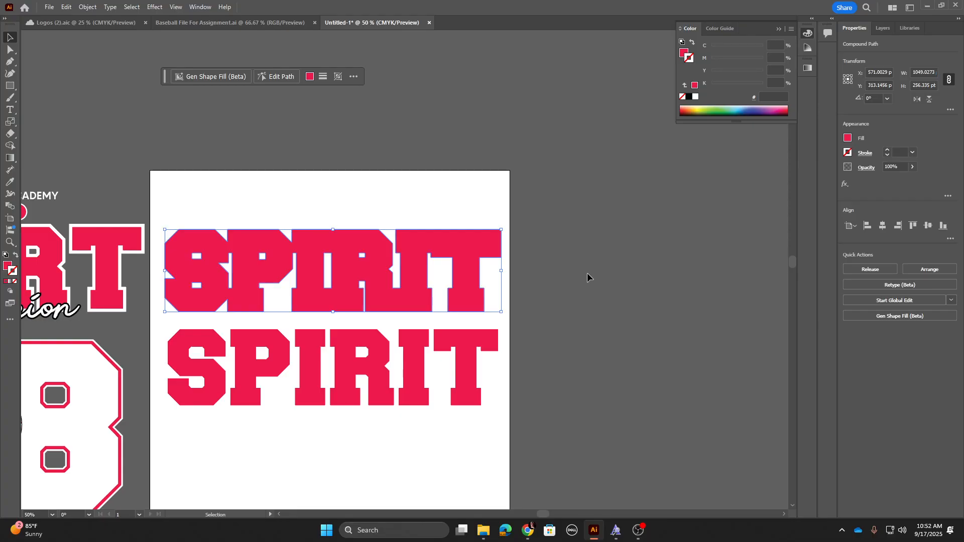
Step: Recolor the united upper SPIRIT shape black, 000000, in the Color Picker
left_click_drag(208, 227, 427, 157)
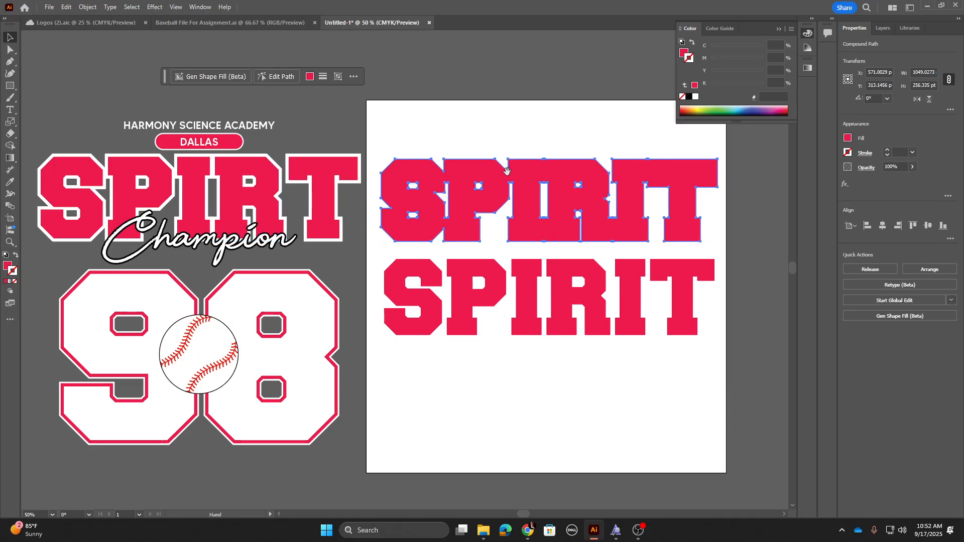
double_click(8, 267)
left_click_drag(370, 305, 347, 344)
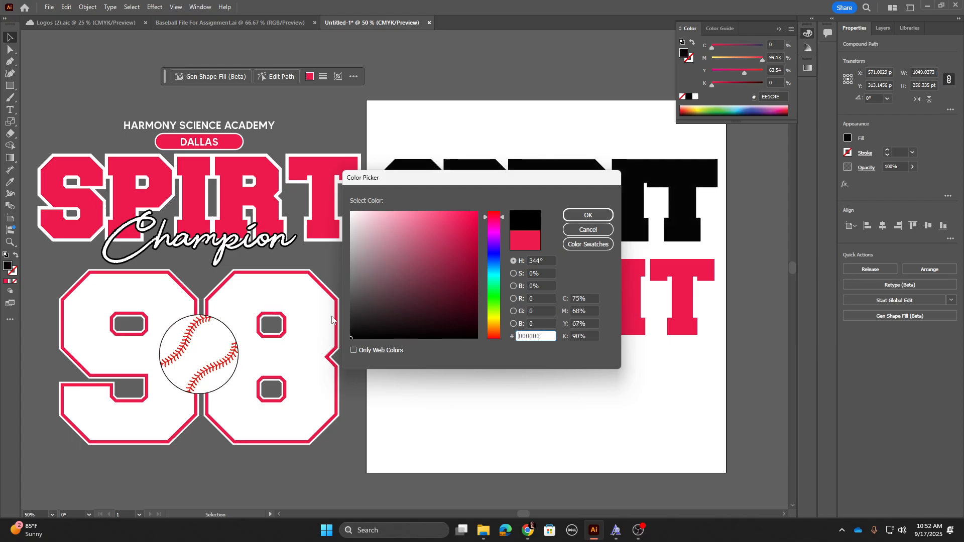
left_click(577, 217)
Step: Move the lower red SPIRIT lettering up so it sits on top of the black outline shape
left_click(528, 143)
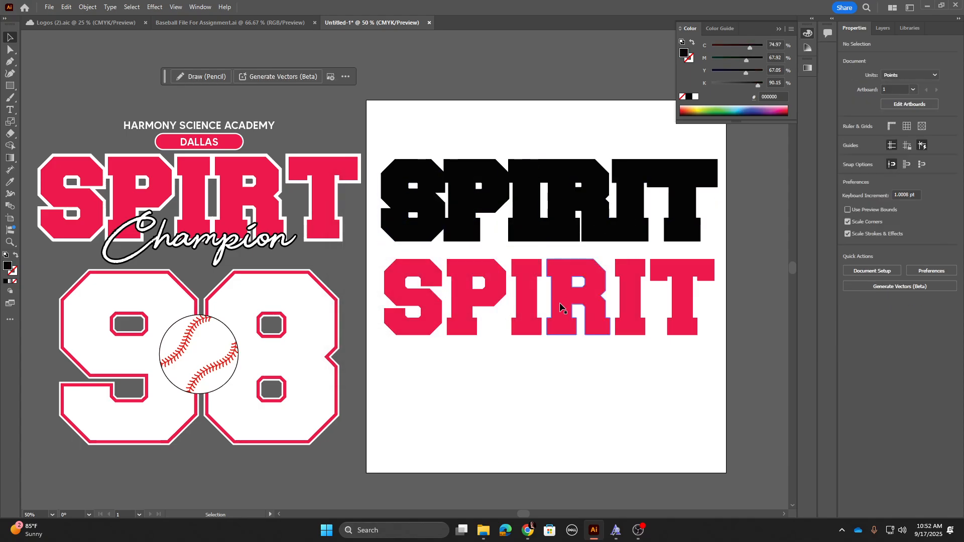
left_click_drag(532, 303, 534, 206)
left_click(557, 103)
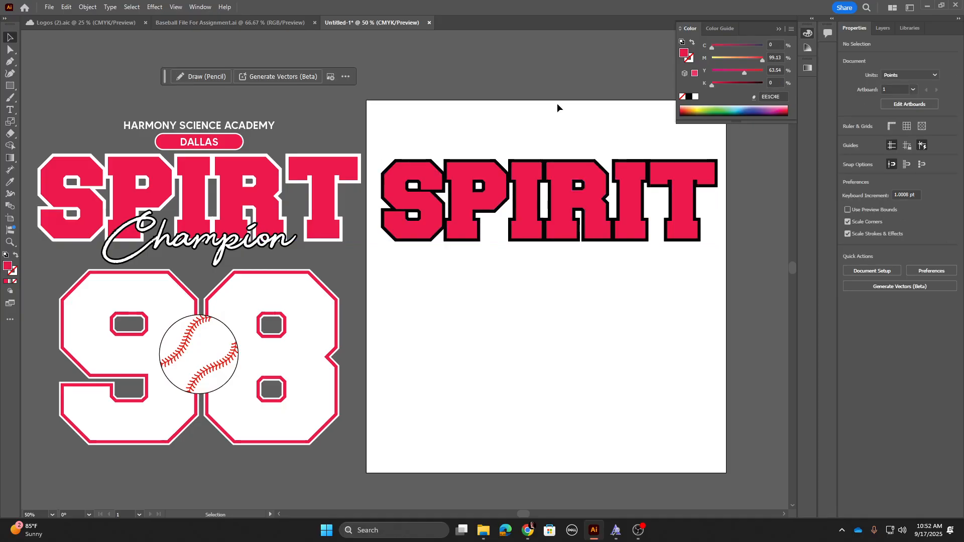
Step: Zoom in to inspect how the red lettering lines up with the black outline
key("ctrl+plus")
key("ctrl+plus")
left_click_drag(557, 104, 314, 304)
left_click(319, 269)
left_click_drag(319, 269, 344, 295)
left_click(339, 231)
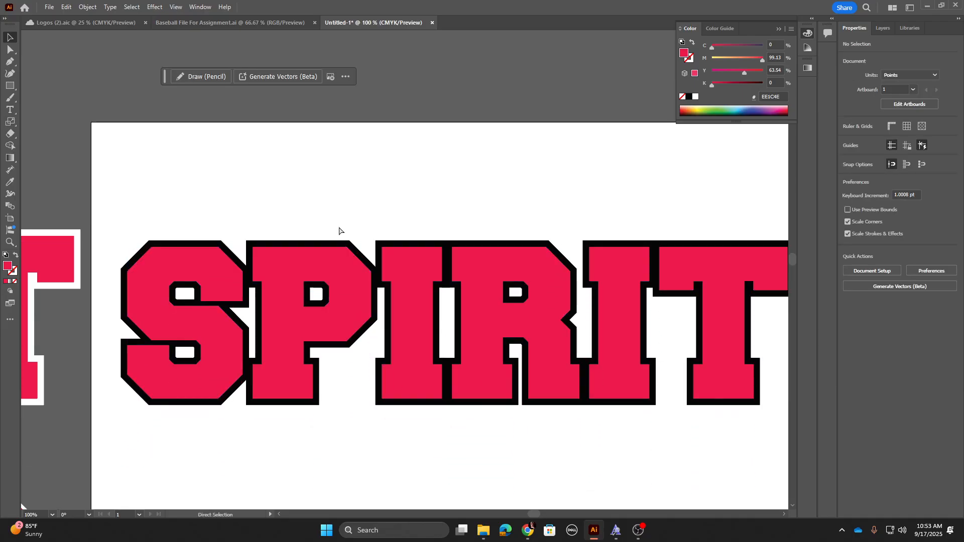
key("ctrl+minus")
key("ctrl+minus")
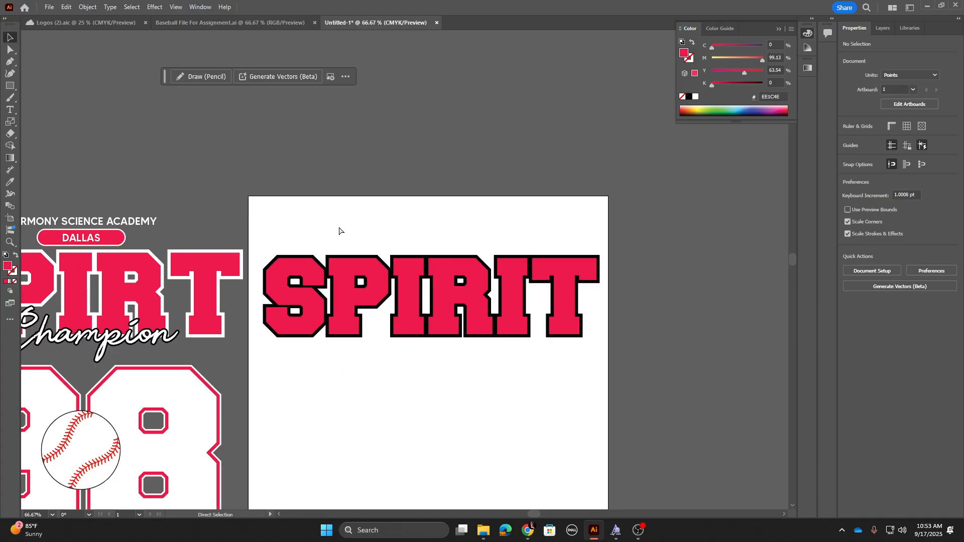
key("space")
left_click_drag(210, 256, 334, 234)
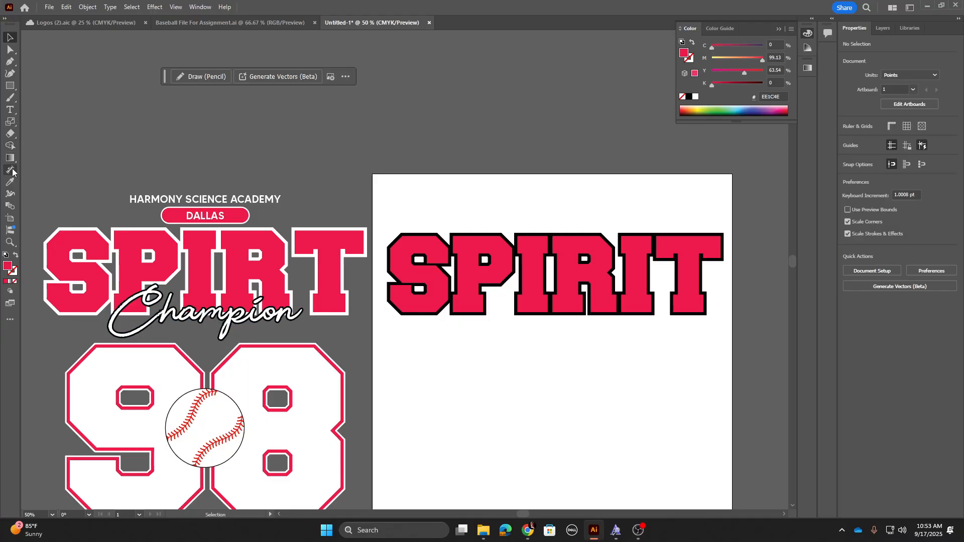
Step: Add a text object reading Champion below the SPIRIT lettering
left_click(11, 110)
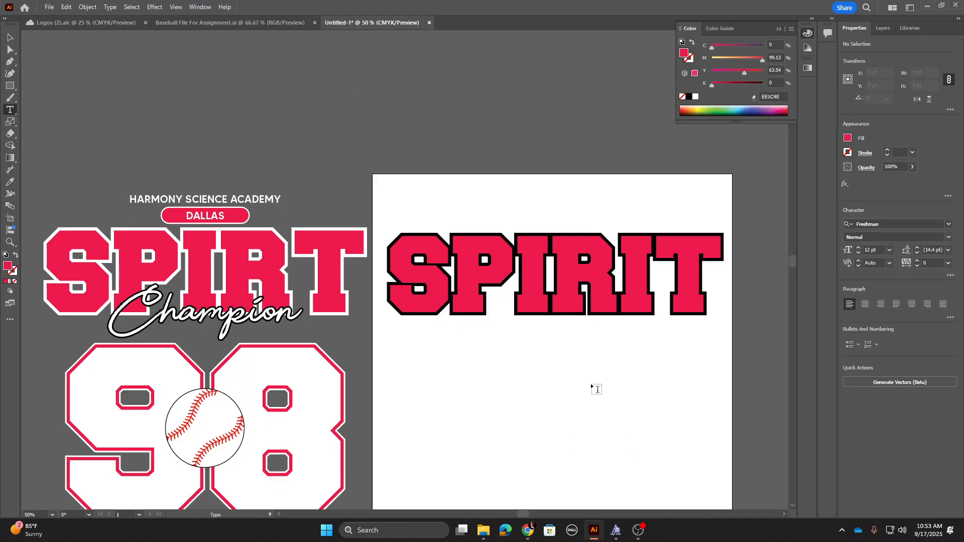
left_click(563, 348)
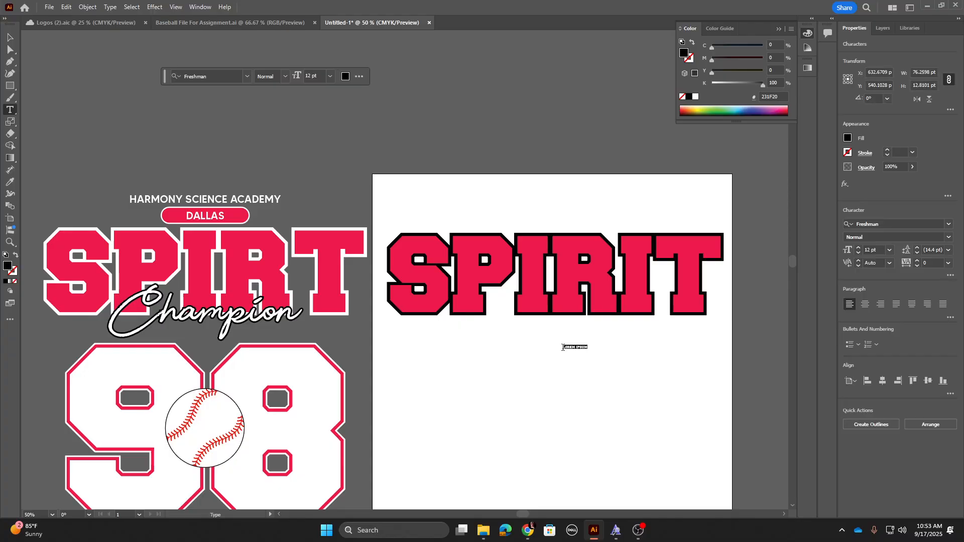
type("9")
Step: Set the Champion text's font to Beauty
left_click(944, 222)
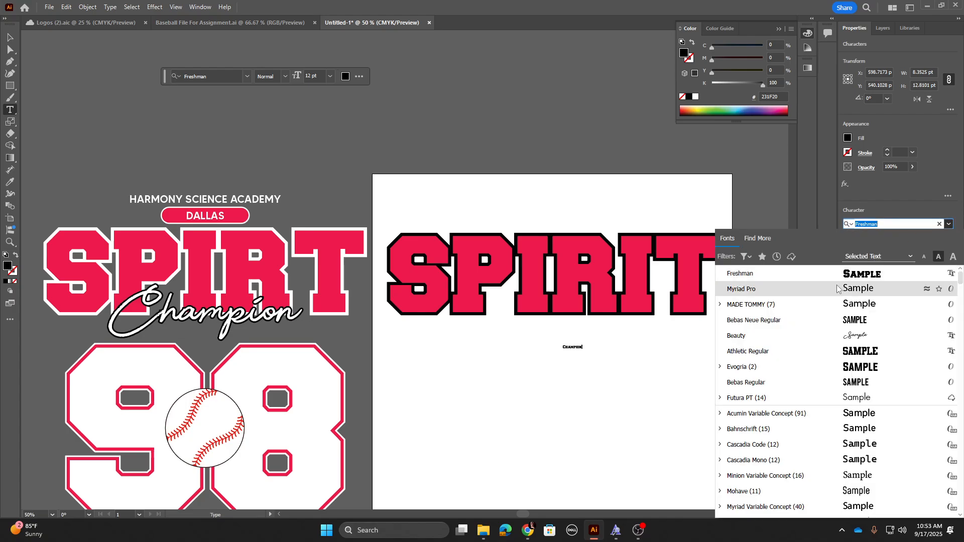
left_click(723, 336)
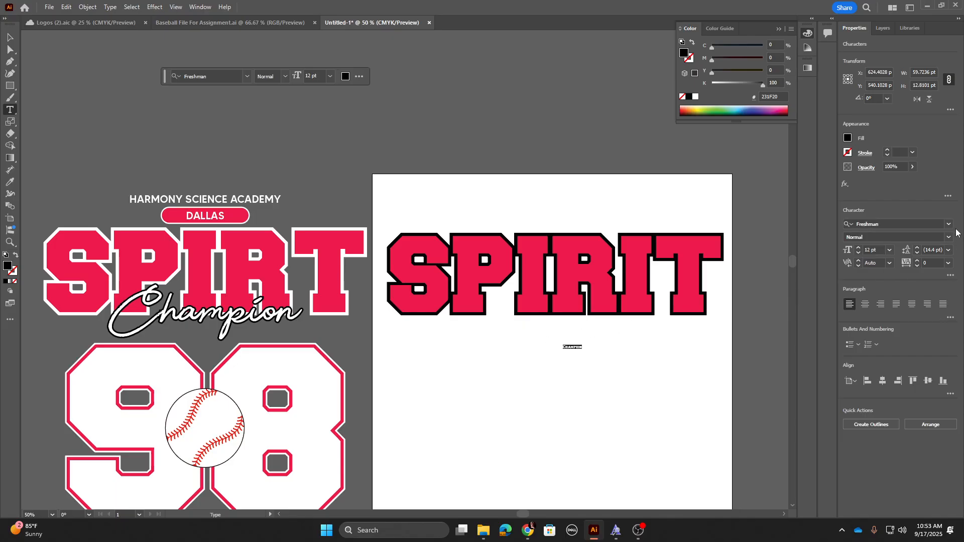
left_click(949, 224)
left_click(798, 276)
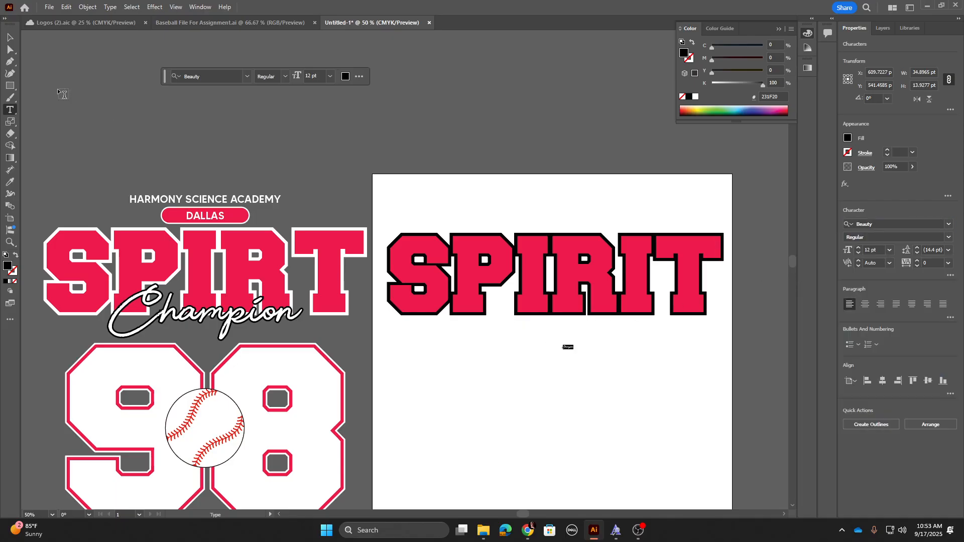
Step: Scale the Champion text up to about 208 pt and position it beneath SPIRIT
left_click(11, 38)
left_click_drag(578, 343, 665, 309)
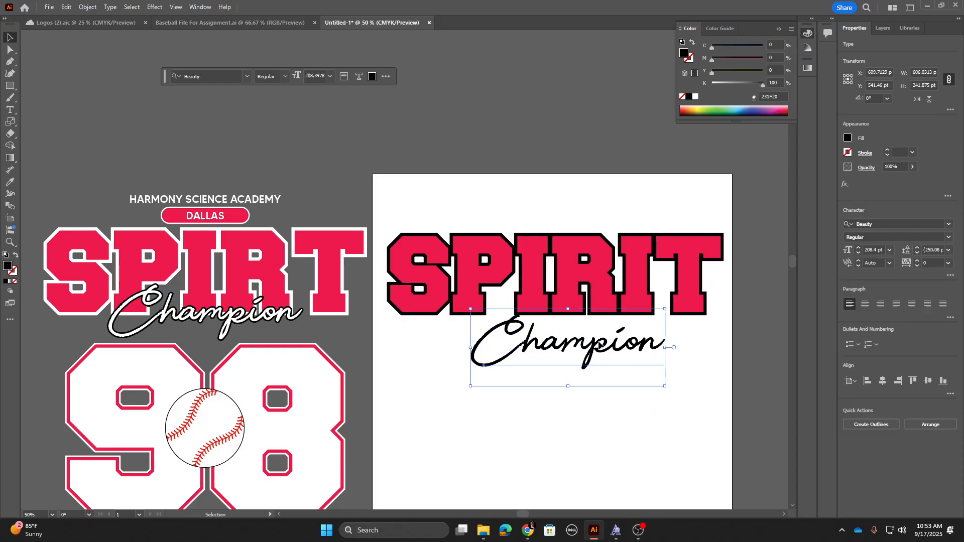
left_click_drag(601, 345, 587, 350)
Step: Sample the reference's white onto the Champion text with the Eyedropper and move it above the artboard
key("i")
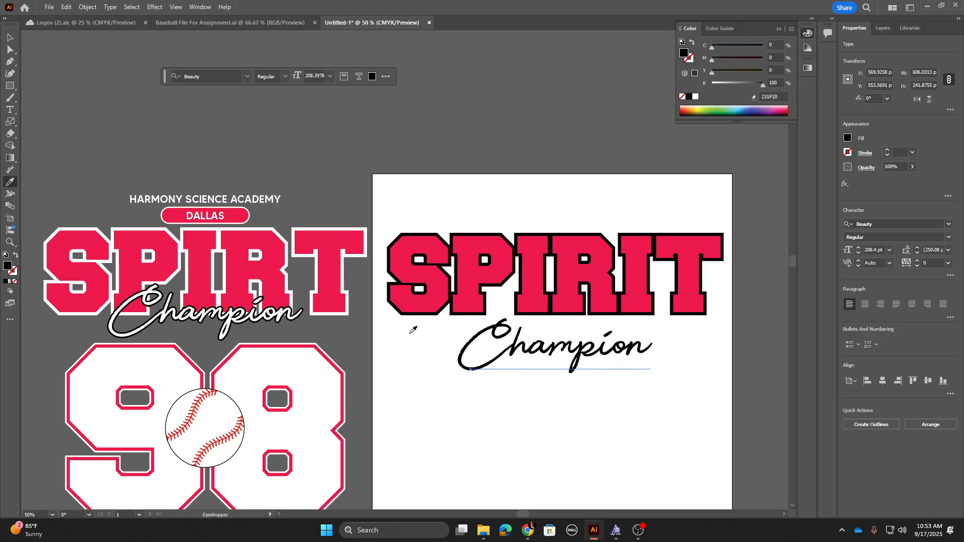
left_click(315, 364)
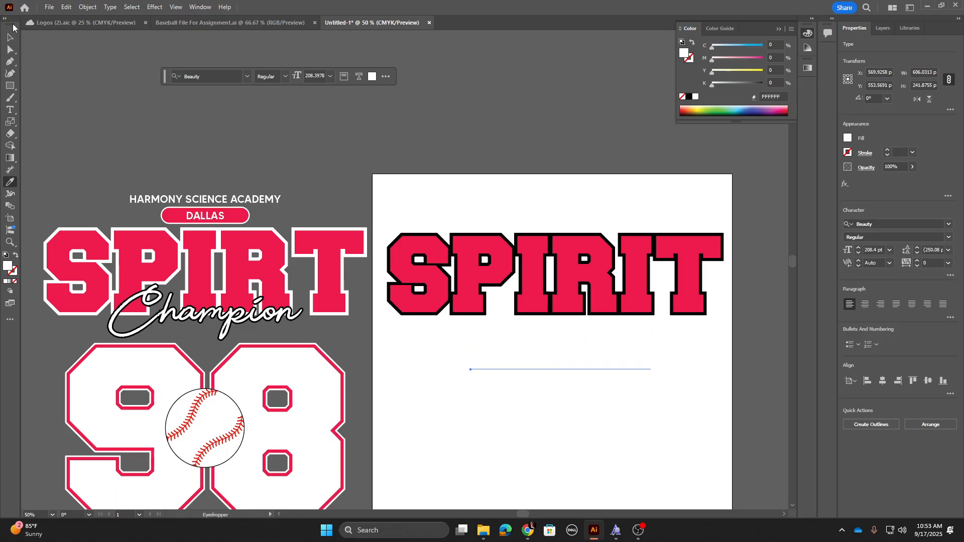
left_click(10, 37)
left_click_drag(553, 367, 542, 125)
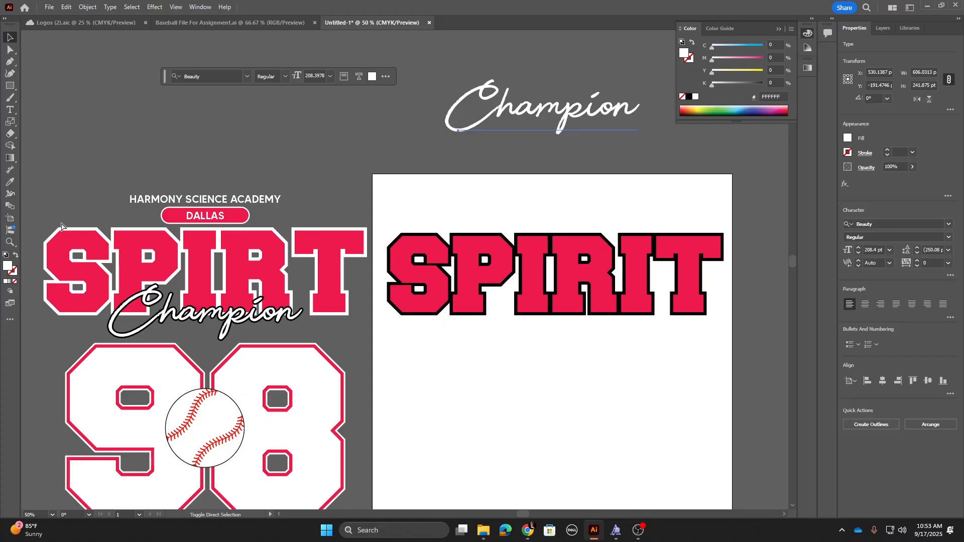
Step: Convert the Champion text to outlines and merge its letters with Pathfinder Unite
key("ctrl+shift+o")
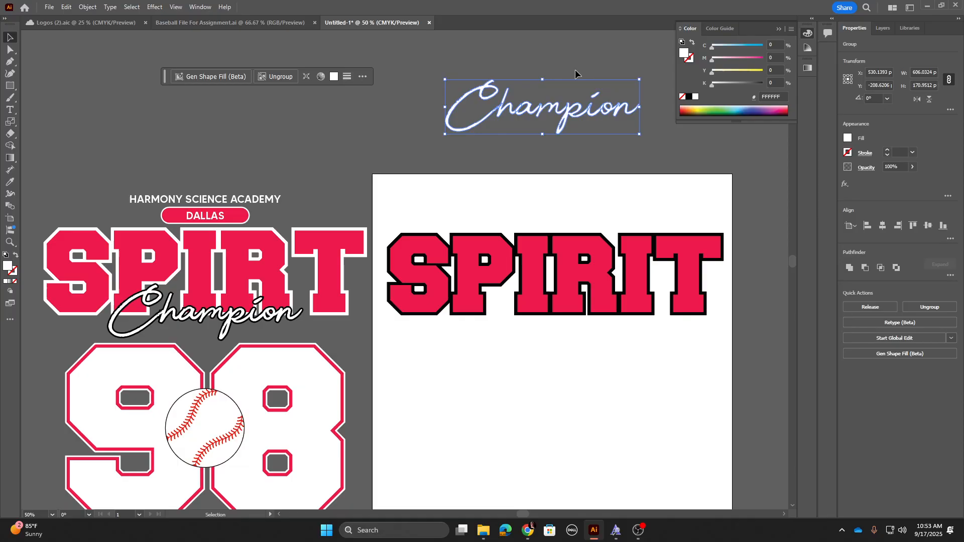
key("ctrl+equal")
key("ctrl+equal")
key("ctrl+equal")
key("ctrl+equal")
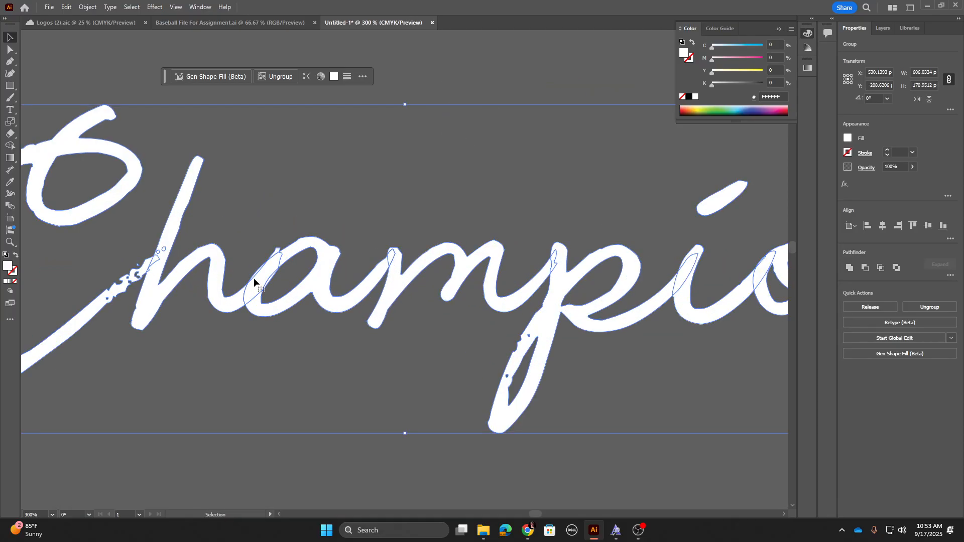
left_click_drag(722, 293, 583, 278)
left_click(848, 268)
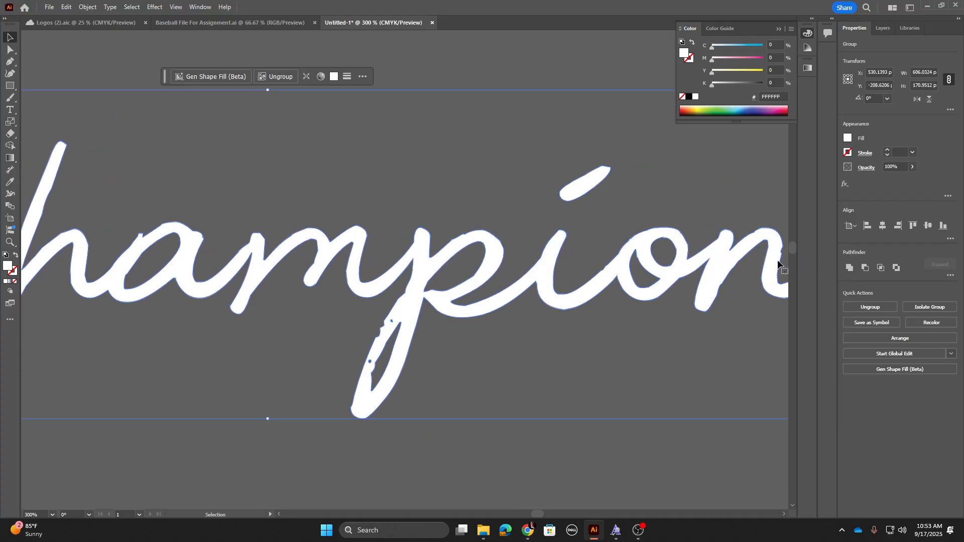
Step: Duplicate the merged Champion text directly below the original
left_click_drag(49, 262, 320, 272)
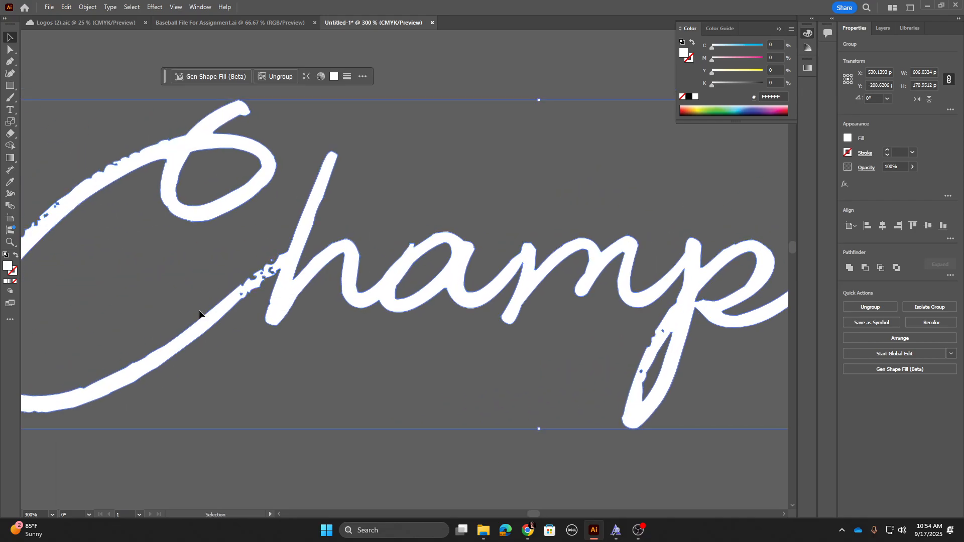
key("ctrl+minus")
key("ctrl+minus")
key("ctrl+minus")
key("ctrl+minus")
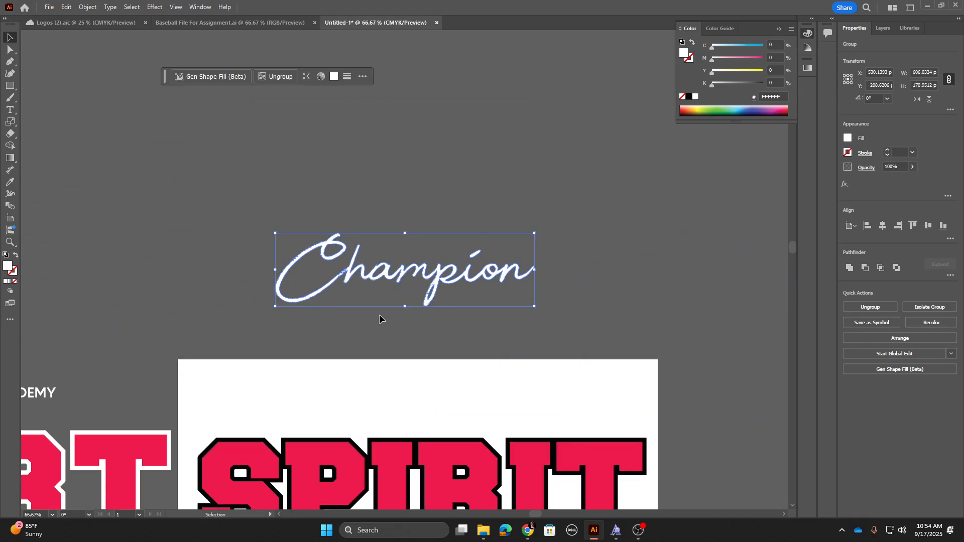
left_click_drag(389, 274, 387, 337)
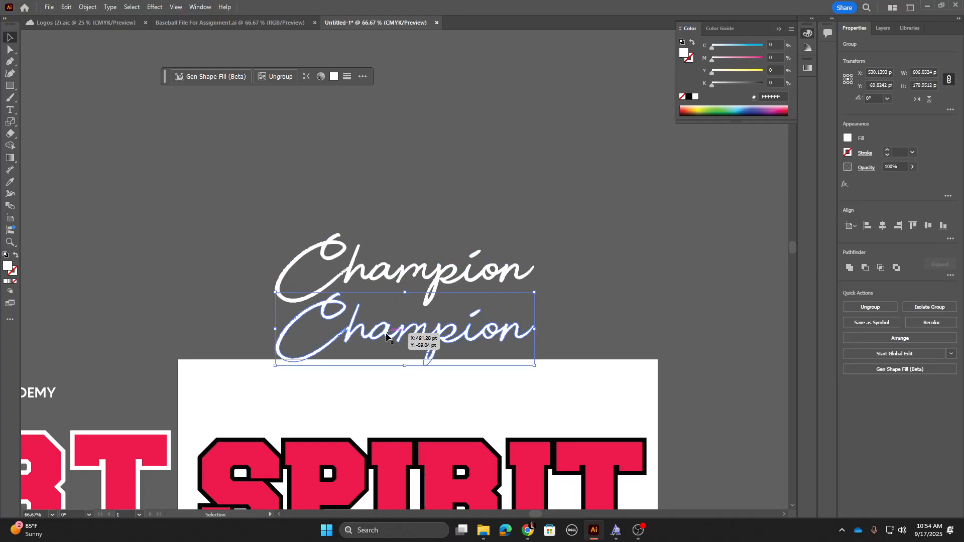
Step: Give the upper Champion copy a white stroke of 10 pt
left_click(385, 277)
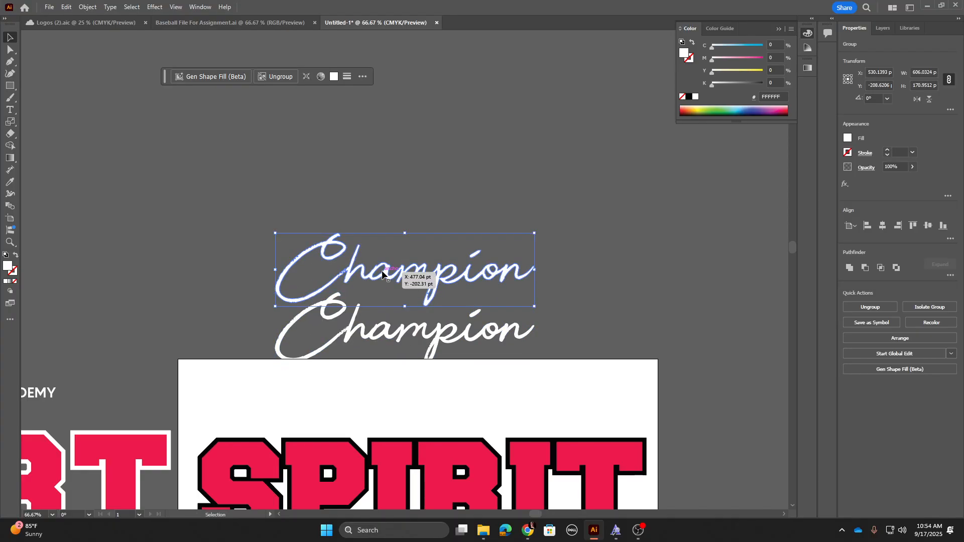
left_click(13, 273)
left_click(6, 281)
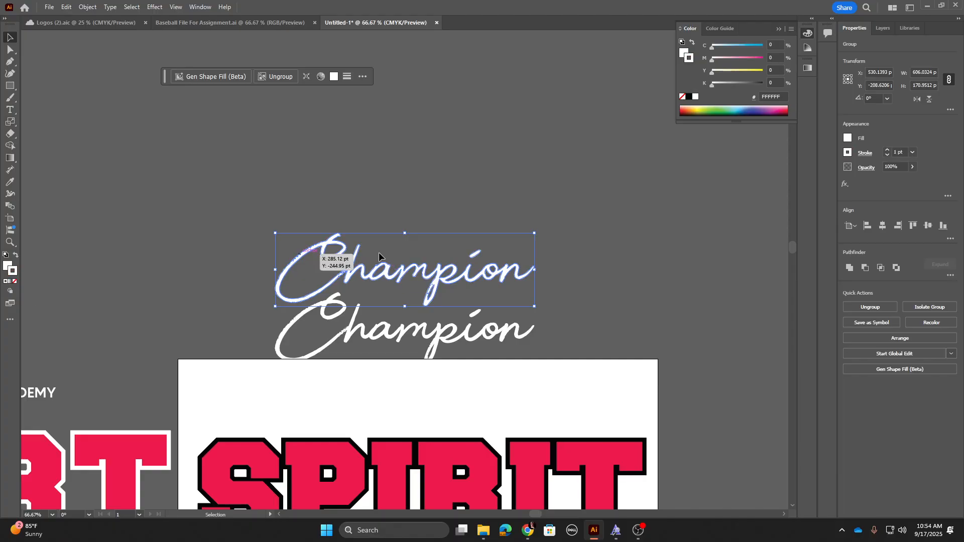
left_click(887, 151)
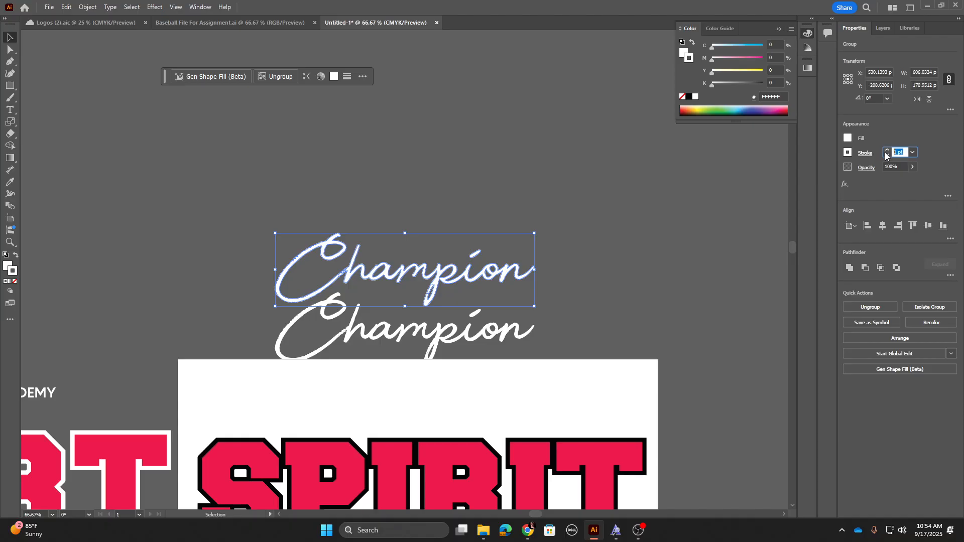
type("10")
key("Return")
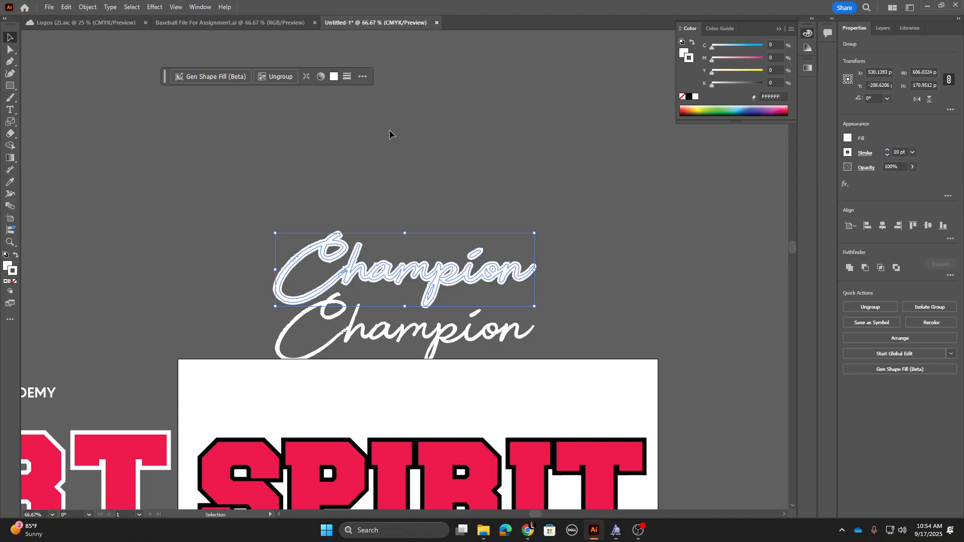
Step: Expand the stroked Champion copy and merge its shapes with Pathfinder Unite
left_click(95, 7)
left_click(120, 139)
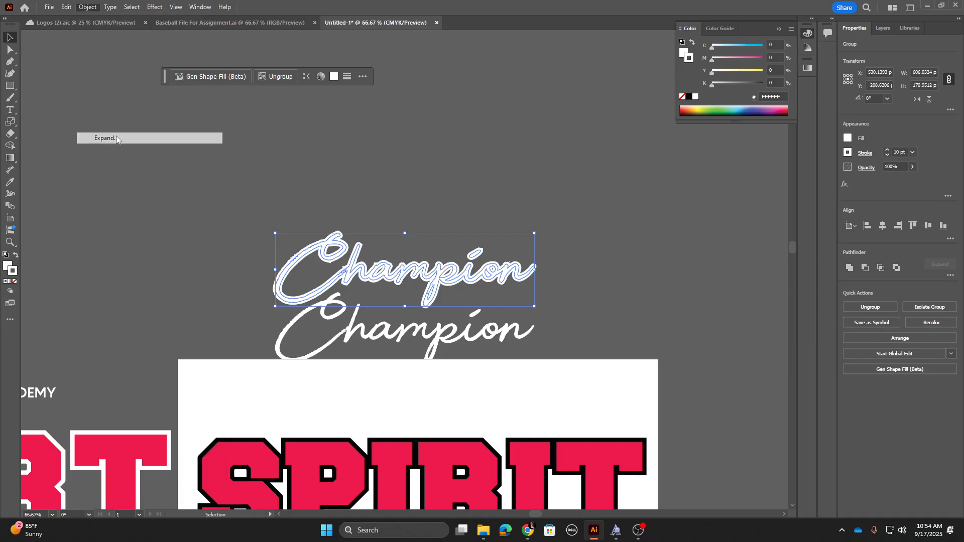
left_click(458, 321)
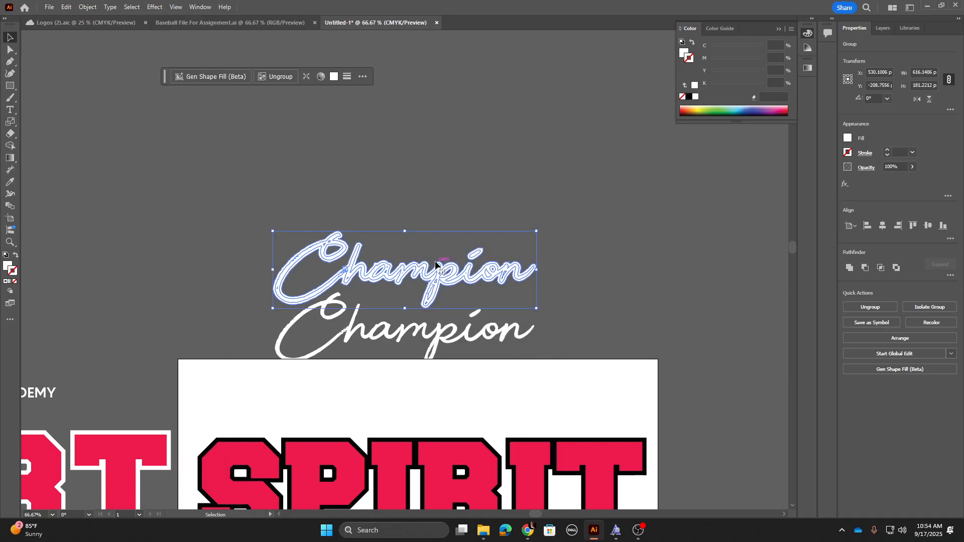
key("ctrl+equal")
key("ctrl+equal")
key("ctrl+equal")
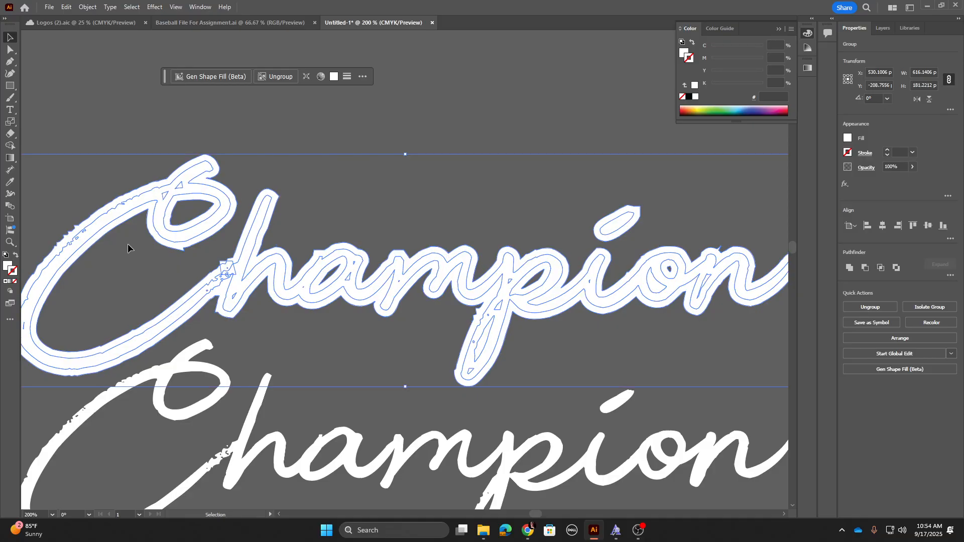
left_click(849, 268)
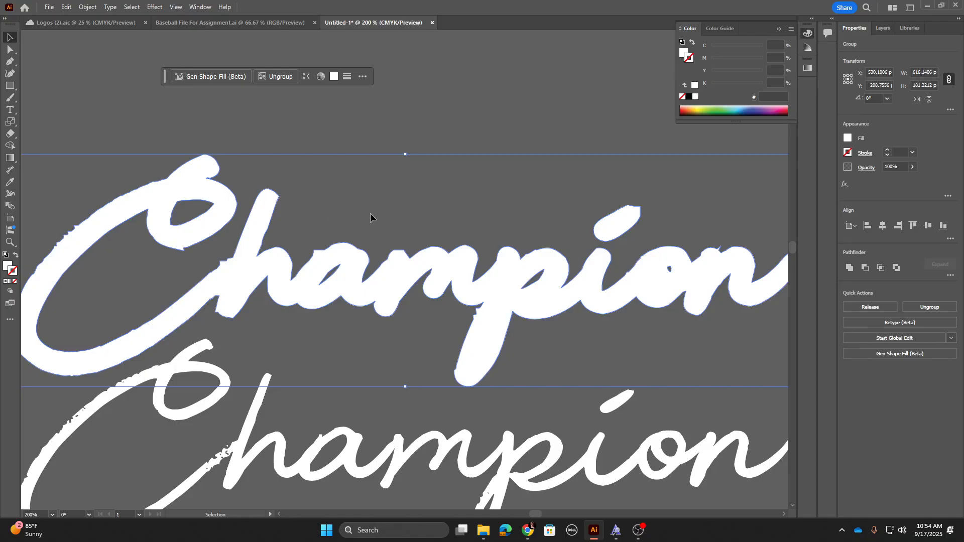
Step: Sample the SPIRIT outline's black onto the expanded Champion copy with the Eyedropper
key("ctrl+minus")
key("ctrl+minus")
key("ctrl+minus")
key("ctrl+minus")
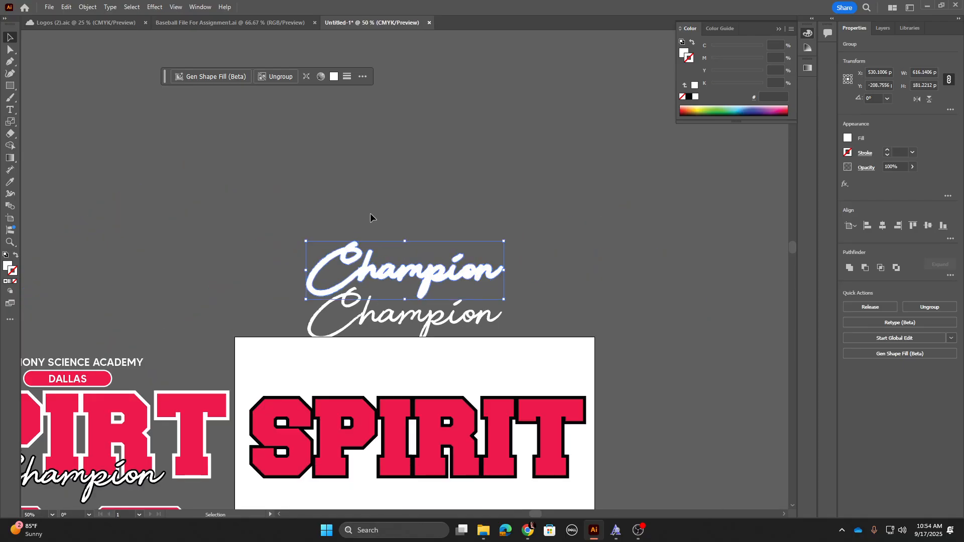
key("i")
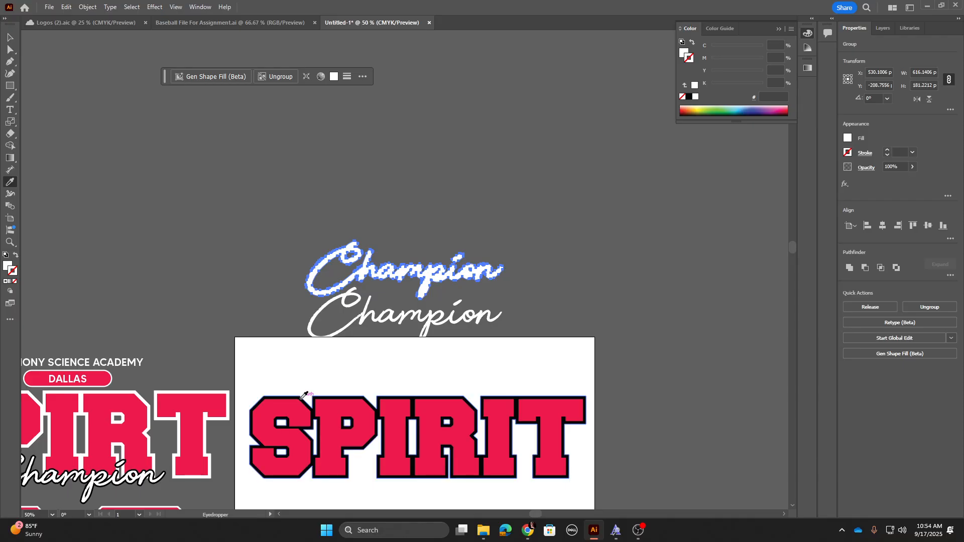
left_click(304, 399)
left_click(293, 396)
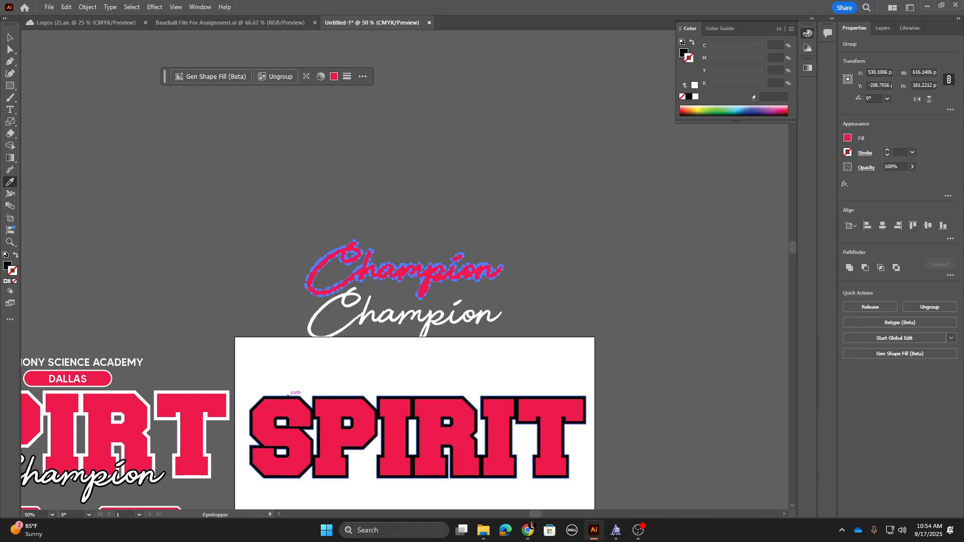
left_click(9, 37)
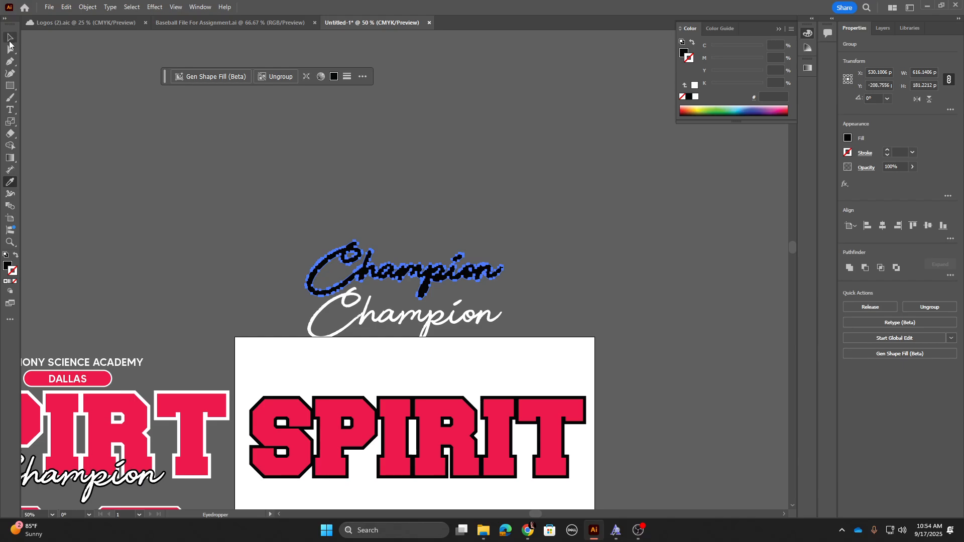
Step: Move the white Champion text onto the black outlined copy so they overlap
left_click(243, 243)
left_click_drag(377, 316, 380, 275)
left_click(395, 216)
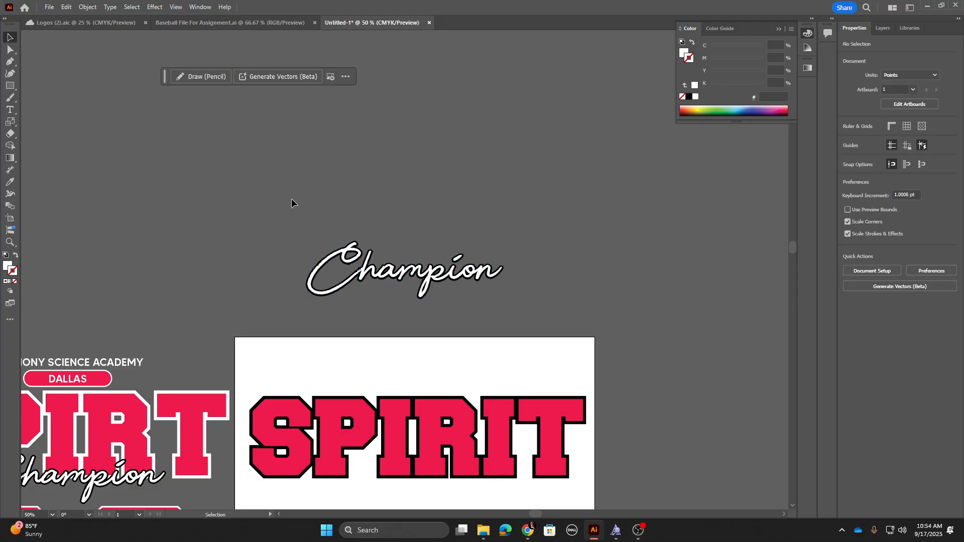
Step: Select both Champion layers and place them beneath SPIRIT on the artboard
left_click_drag(291, 198, 507, 271)
scroll(504, 299, "down", 3)
left_click_drag(423, 115, 433, 324)
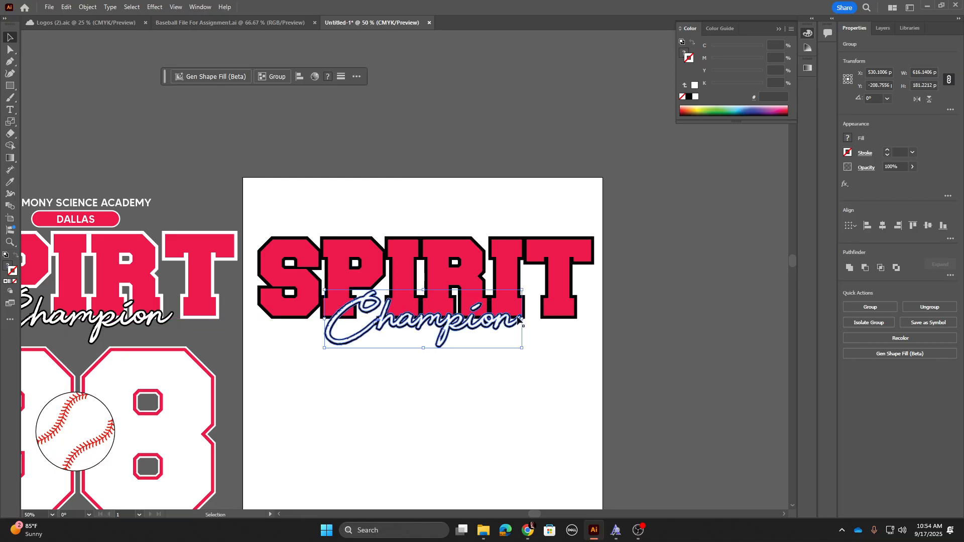
left_click_drag(526, 284, 524, 280)
left_click_drag(471, 325, 473, 324)
left_click(484, 175)
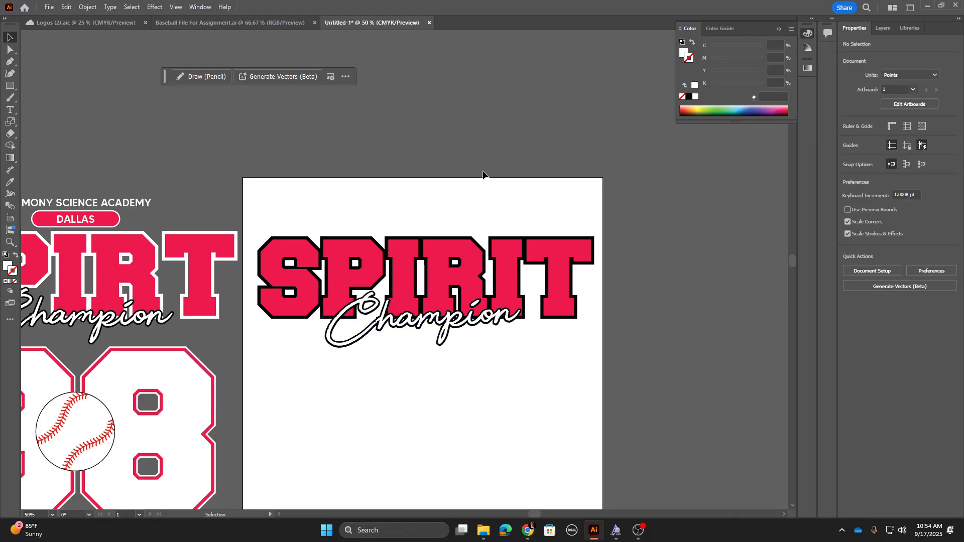
Step: Add a 98 text object below Champion and scale it to about 169 pt
key("ctrl+minus")
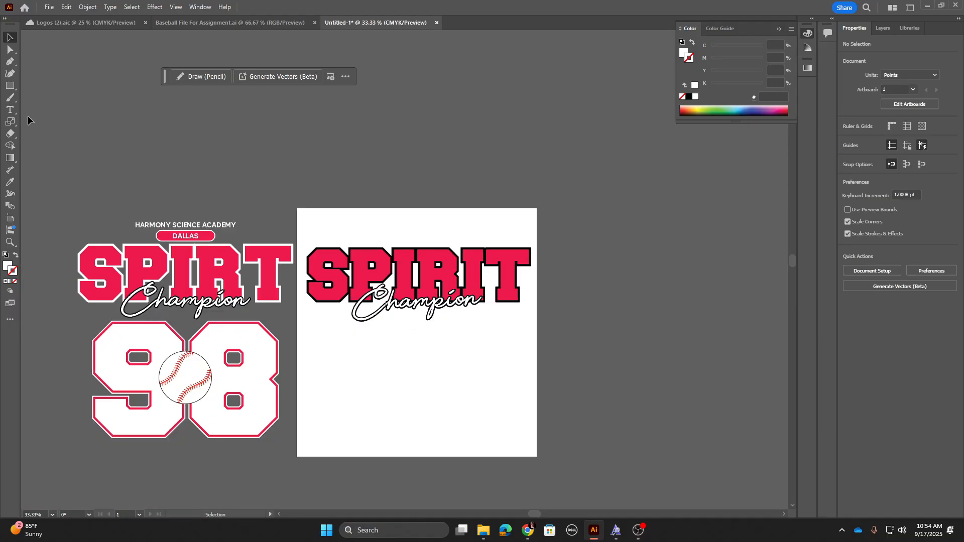
left_click(10, 109)
left_click(367, 344)
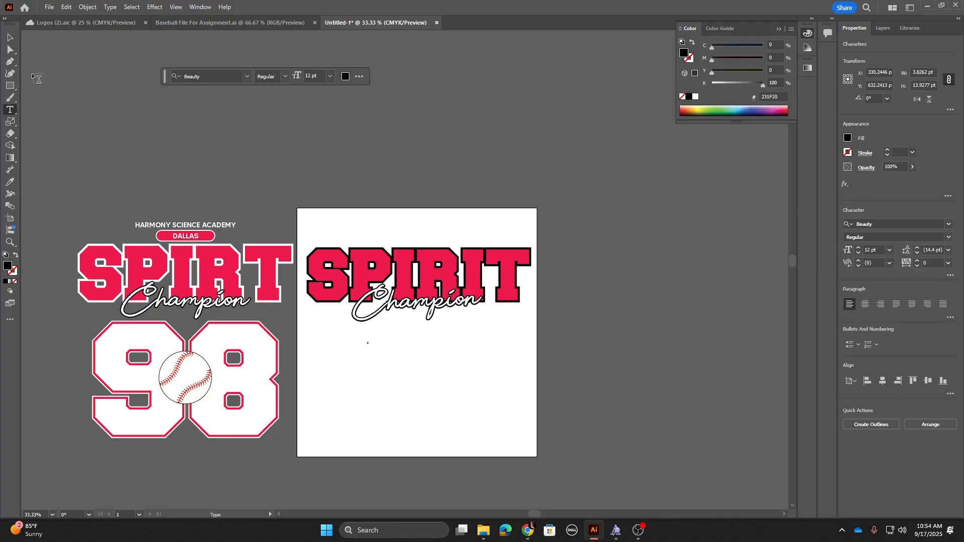
left_click(10, 37)
left_click_drag(372, 348, 543, 451)
Step: Set the 98 text's font to Freshman
double_click(378, 370)
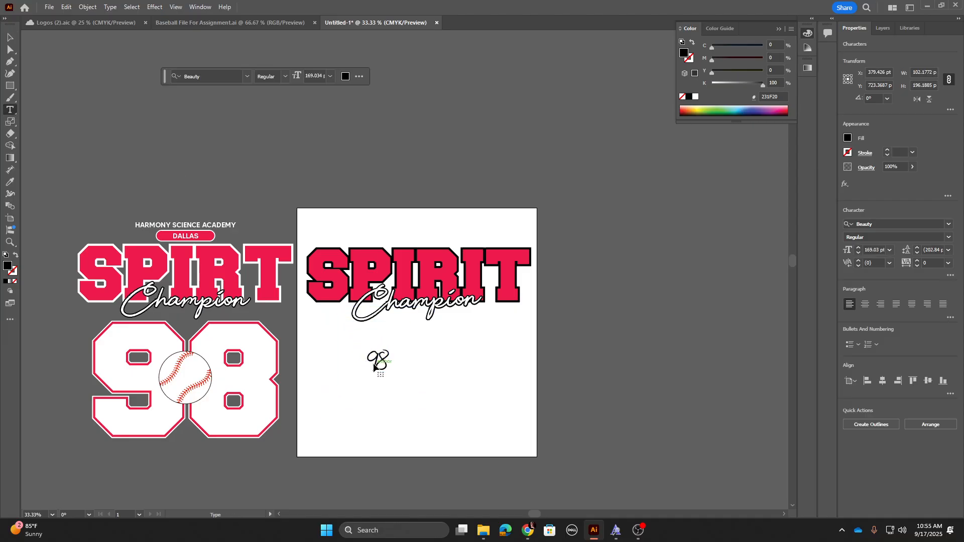
key("ctrl+a")
left_click(874, 220)
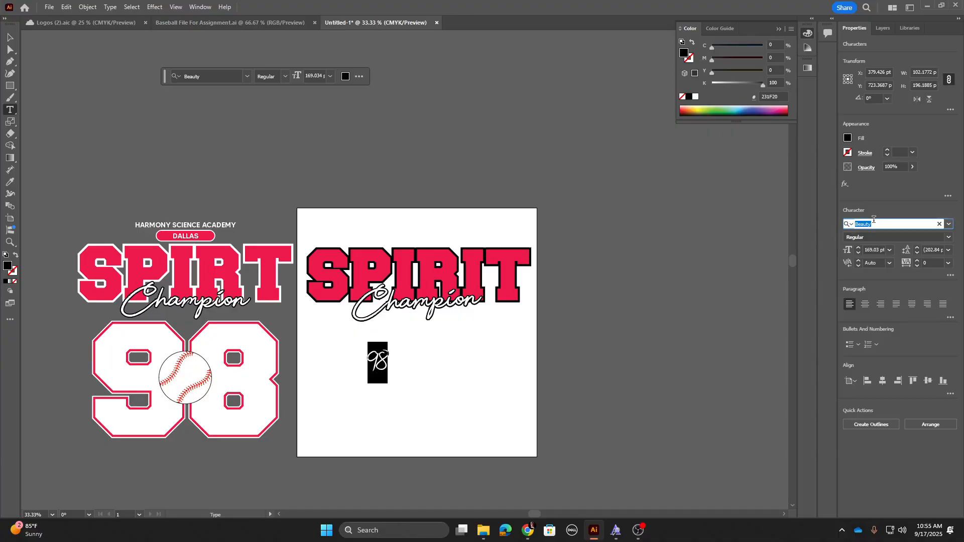
type("freshman")
key("Return")
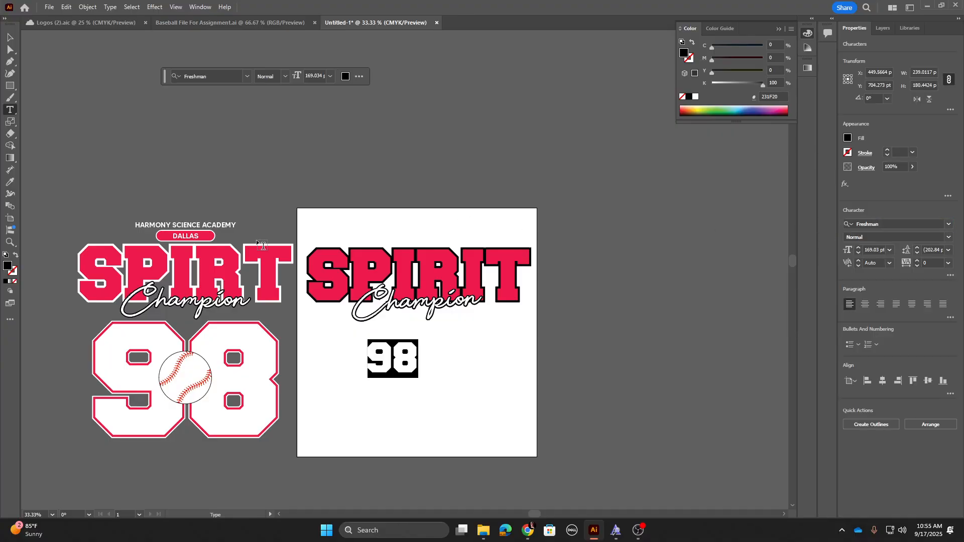
key("Escape")
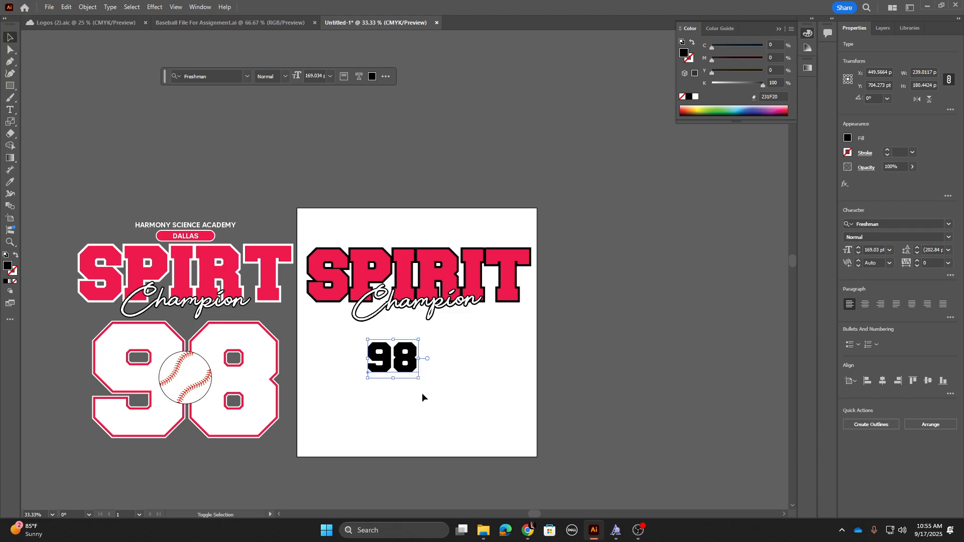
Step: Scale the 98 text up to about 780 pt and position it below Champion
left_click_drag(417, 376, 519, 453)
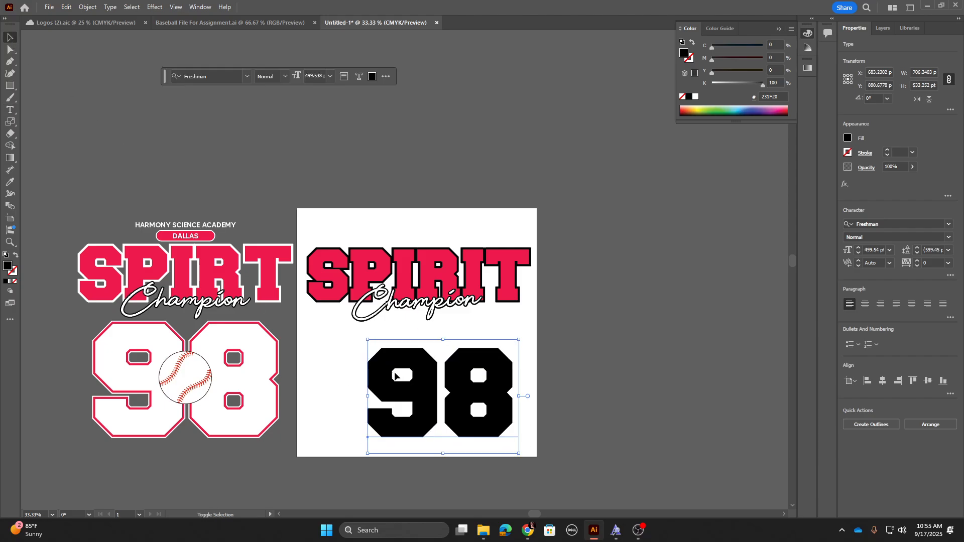
left_click_drag(369, 341, 307, 301)
left_click_drag(353, 377, 345, 393)
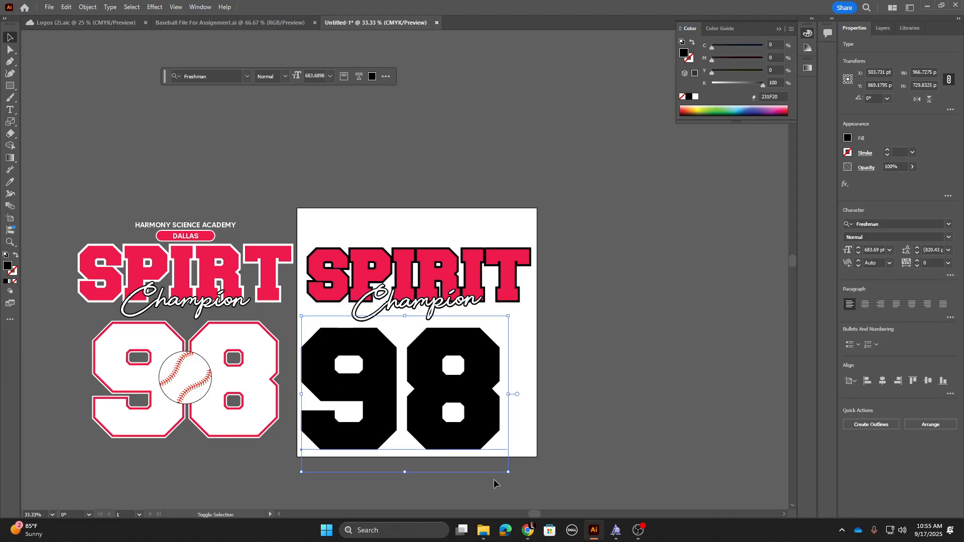
left_click_drag(507, 475, 540, 495)
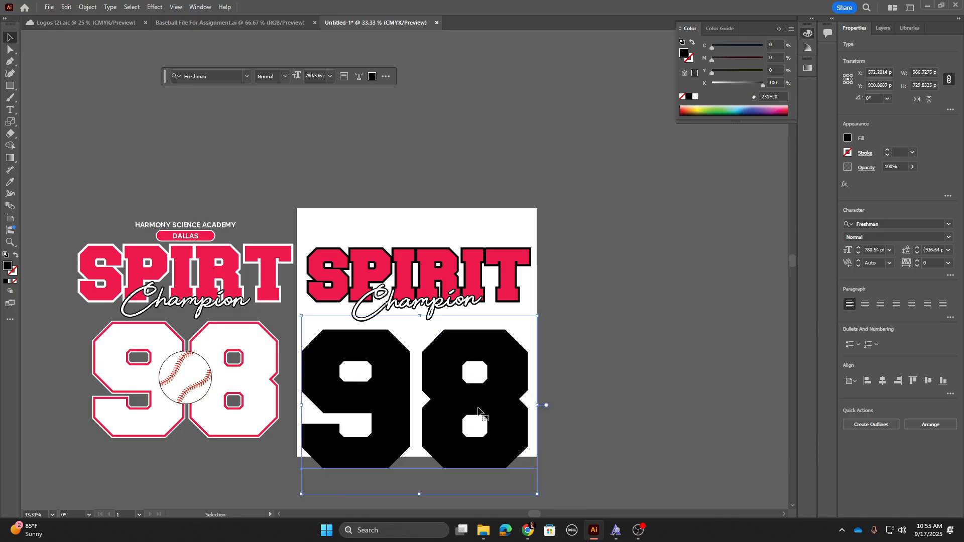
left_click_drag(474, 408, 481, 402)
left_click_drag(479, 403, 478, 400)
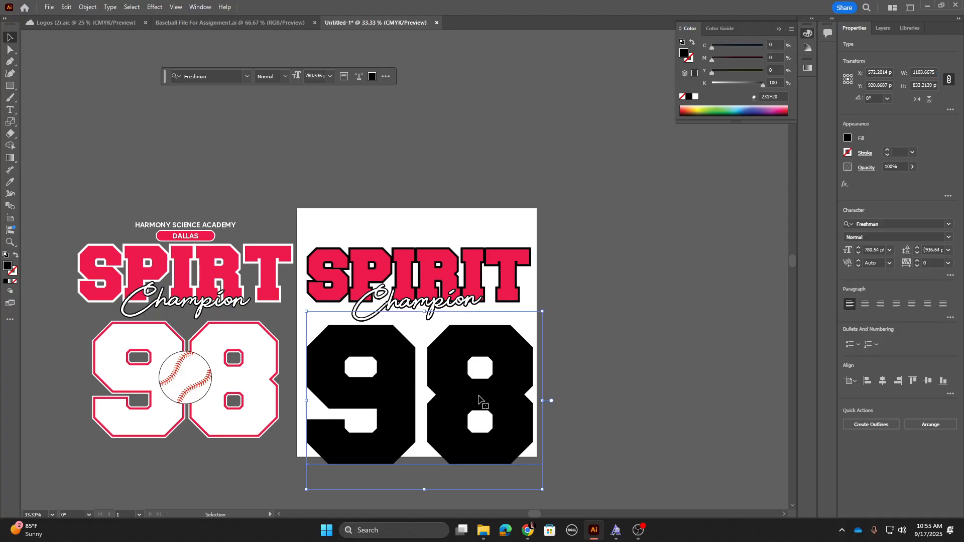
key("Left")
key("Left")
key("Left")
key("Left")
key("Left")
key("Left")
key("Left")
key("Left")
key("Left")
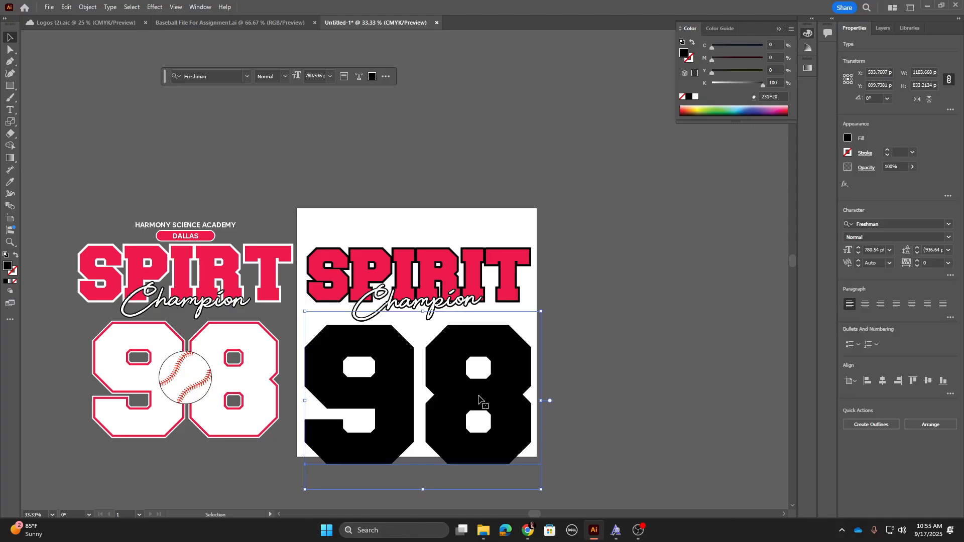
Step: Resize the 98 text to about 701 pt and reposition it inside the artboard
key("ctrl+equal")
key("ctrl+equal")
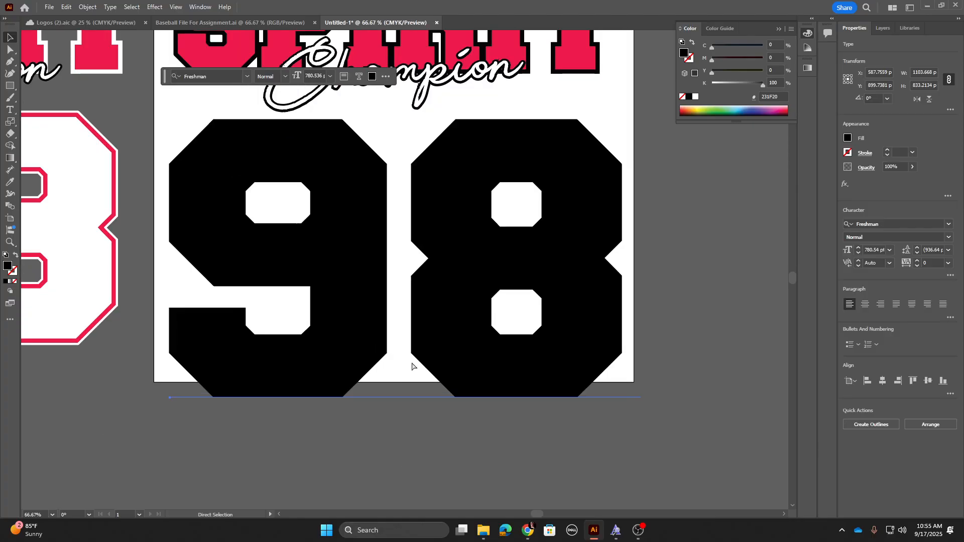
left_click_drag(409, 94, 409, 113)
left_click_drag(407, 177, 403, 165)
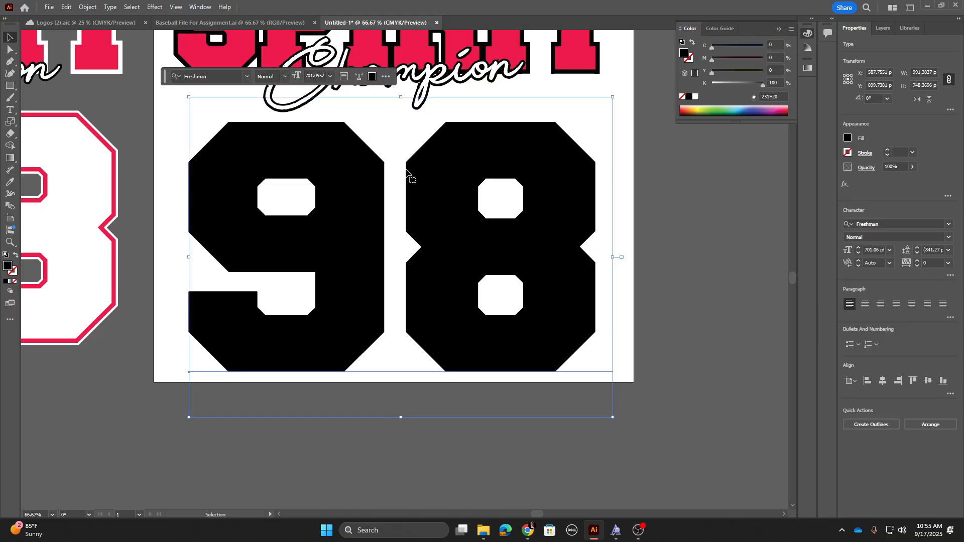
left_click_drag(433, 200, 333, 234)
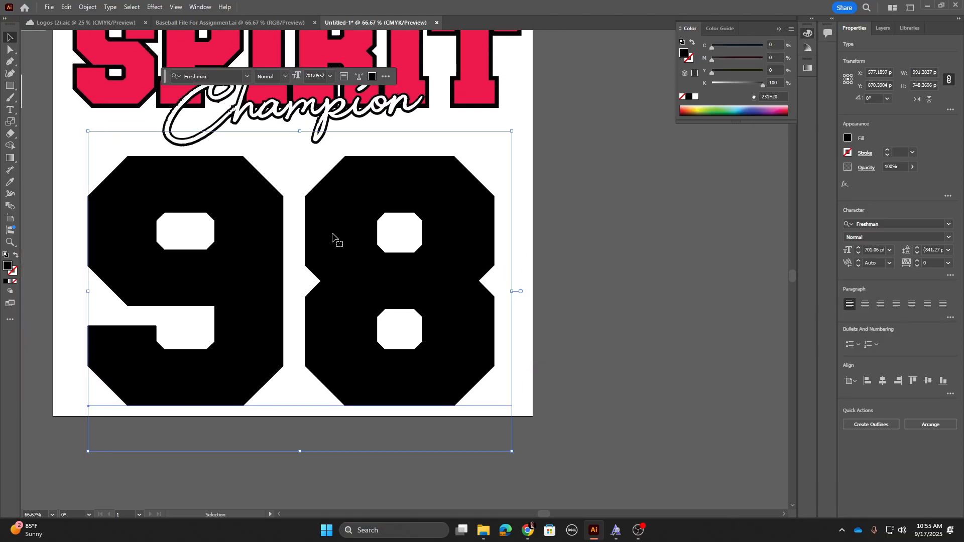
Step: Convert the 98 text to outlines and adjust its position on the artboard
key("a")
key("ctrl+shift+o")
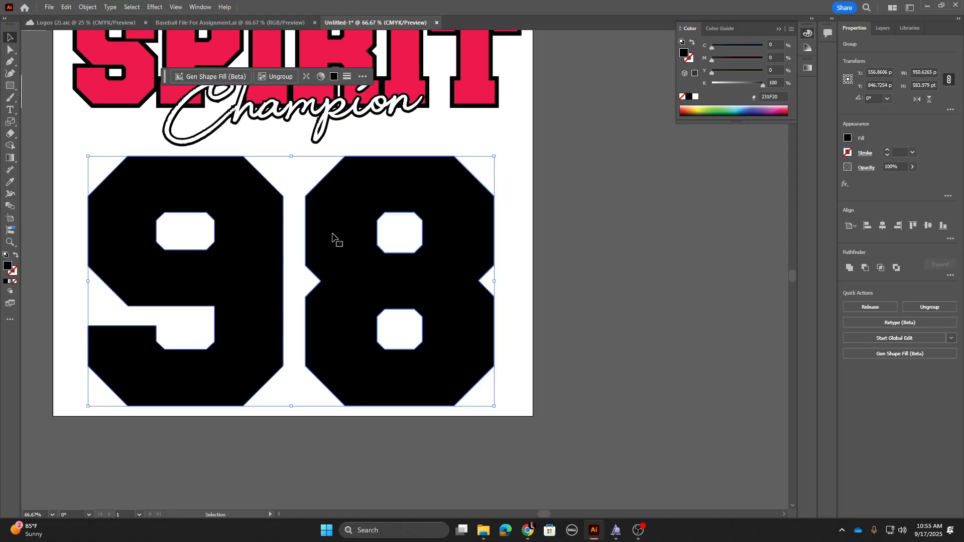
key("ctrl+minus")
key("ctrl+minus")
key("ctrl+minus")
key("v")
left_click_drag(458, 242, 425, 318)
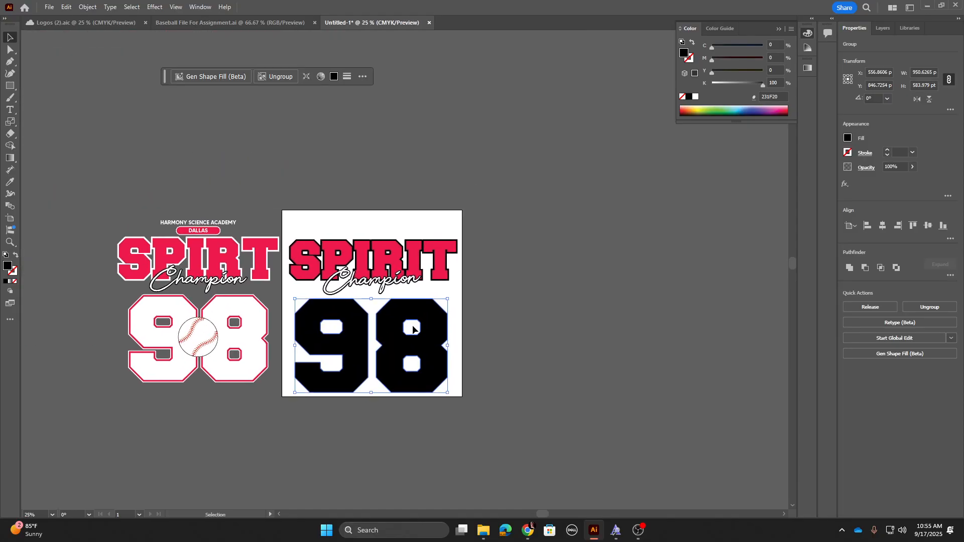
Step: Duplicate the 98 outlines into copies beside the artboard
left_click_drag(392, 334, 732, 329)
left_click(702, 245)
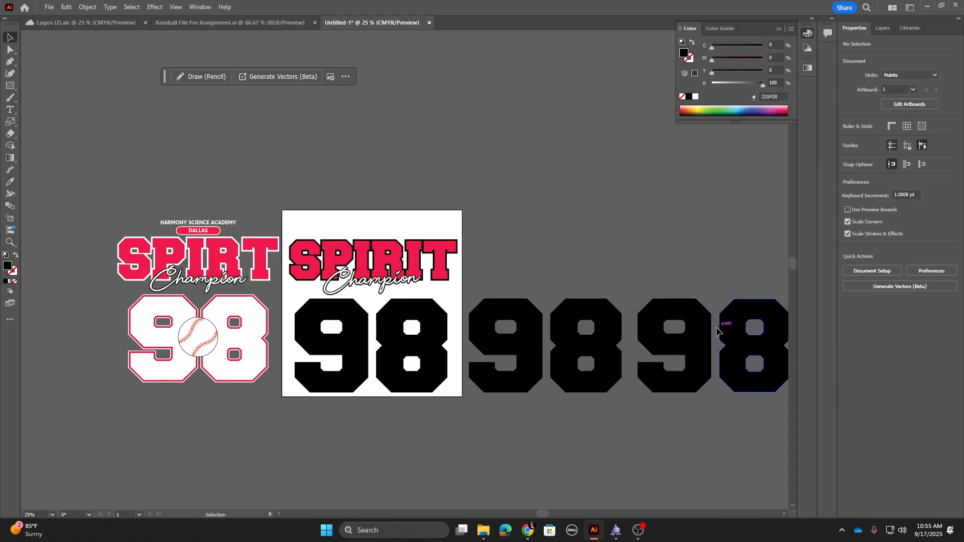
Step: Fill the rightmost copy of the 98 outlines with white
left_click(697, 338)
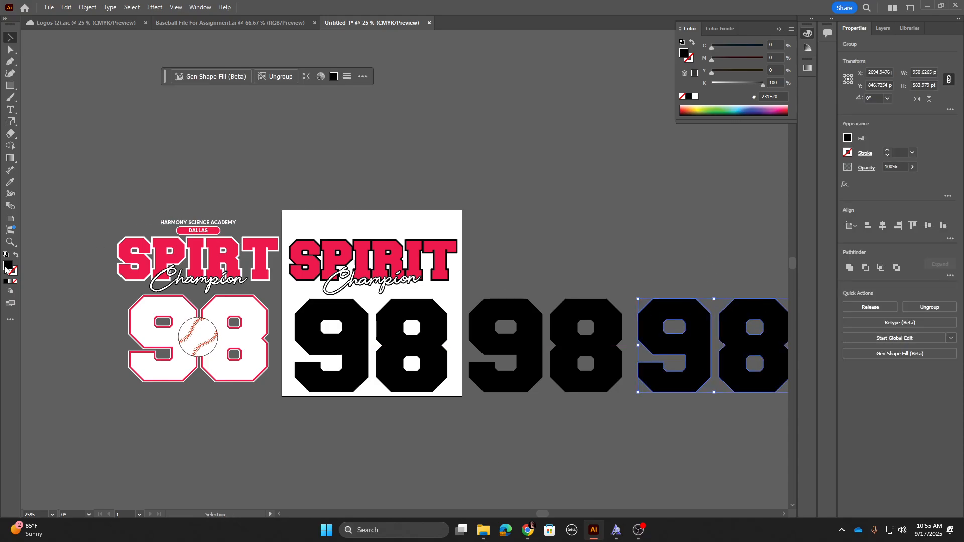
double_click(6, 267)
left_click_drag(358, 246, 349, 208)
left_click(609, 220)
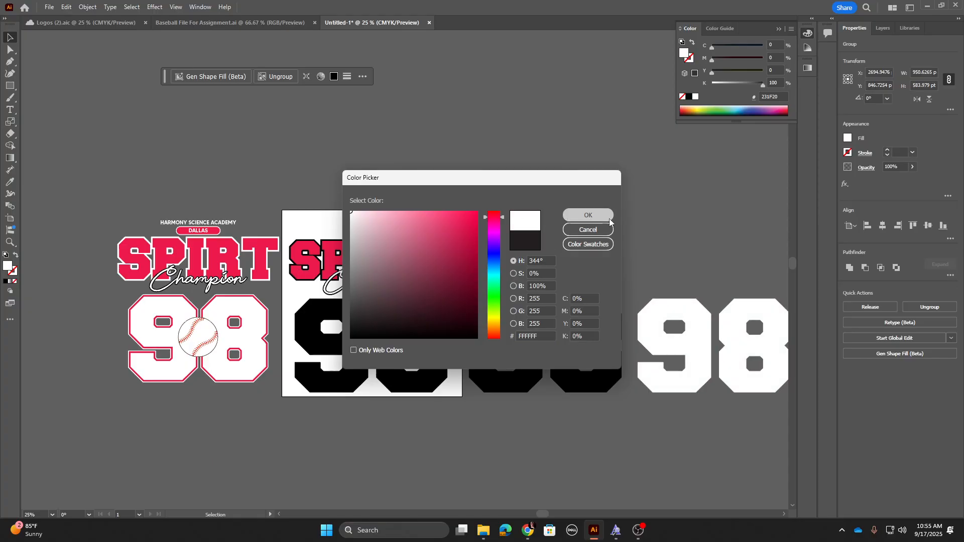
Step: Color the middle 98 copy with the red sampled from the SPIRIT lettering using the Eyedropper
left_click(602, 352)
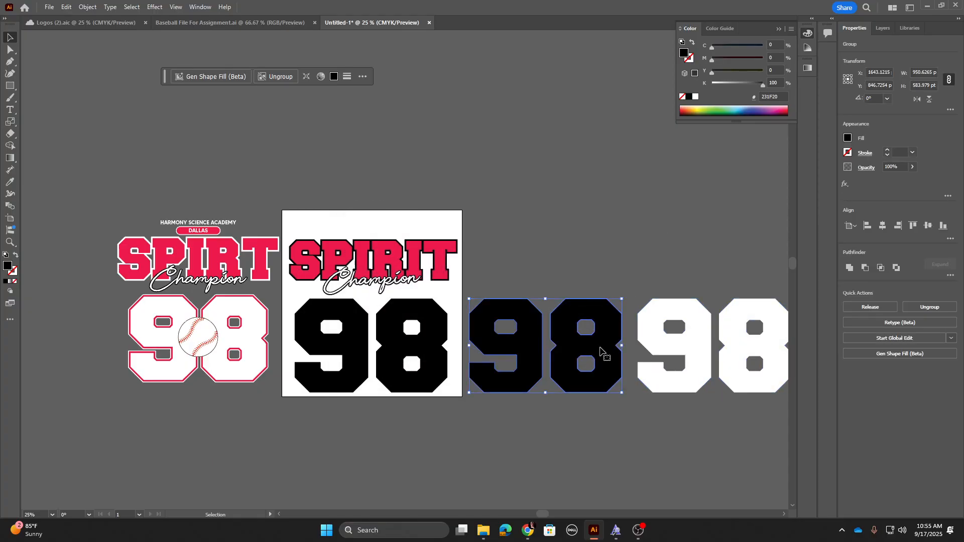
key("i")
left_click(440, 244)
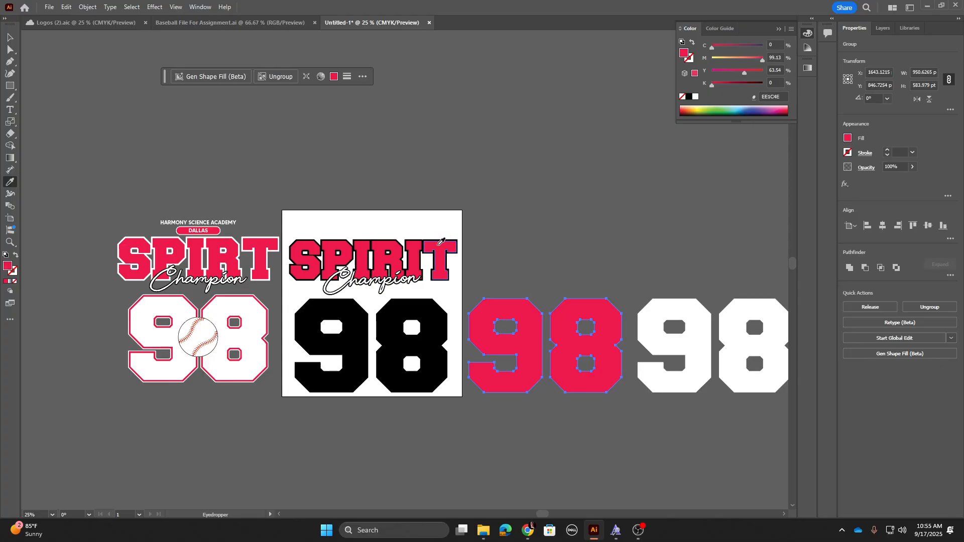
left_click(10, 38)
left_click(346, 360)
left_click(508, 362)
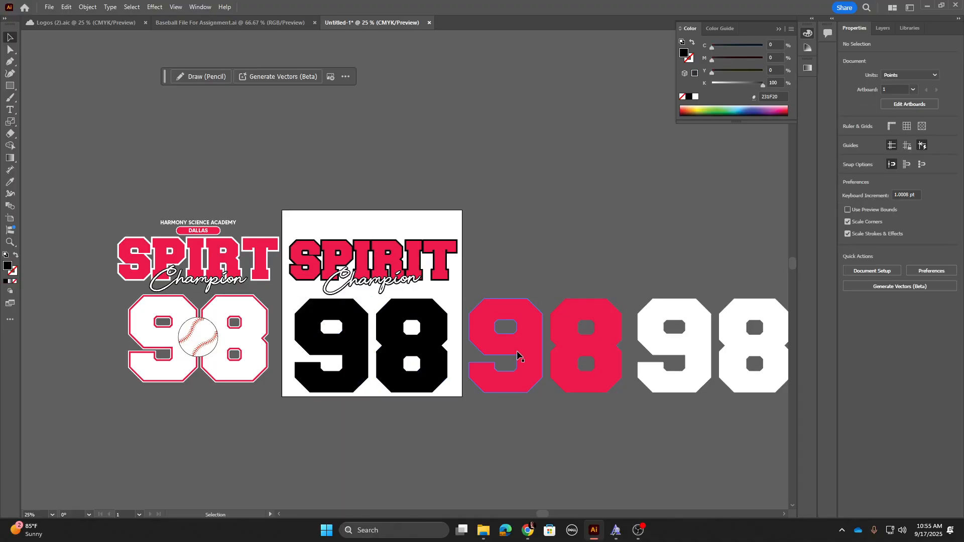
Step: Add a matching red stroke of 20 pt to the red 98 copy
left_click(517, 355)
left_click(17, 273)
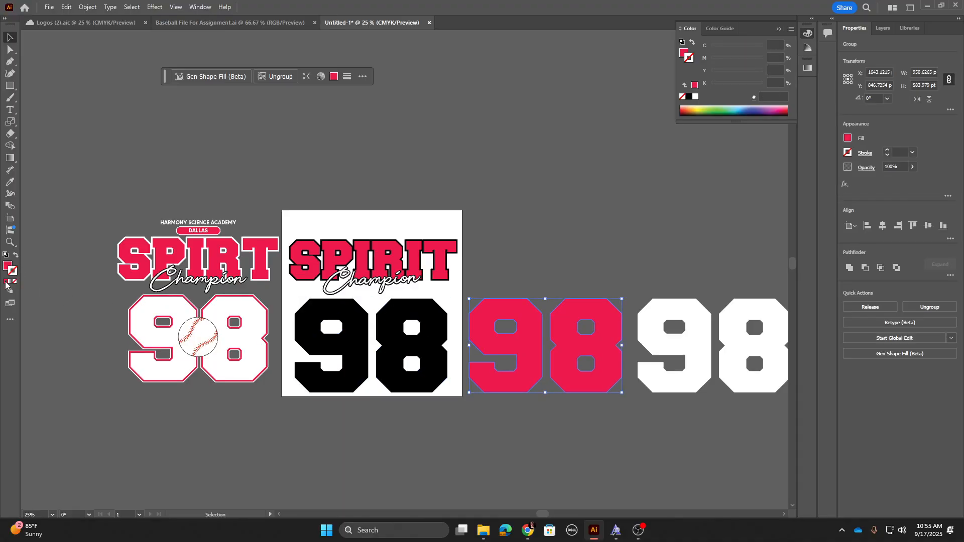
left_click(6, 283)
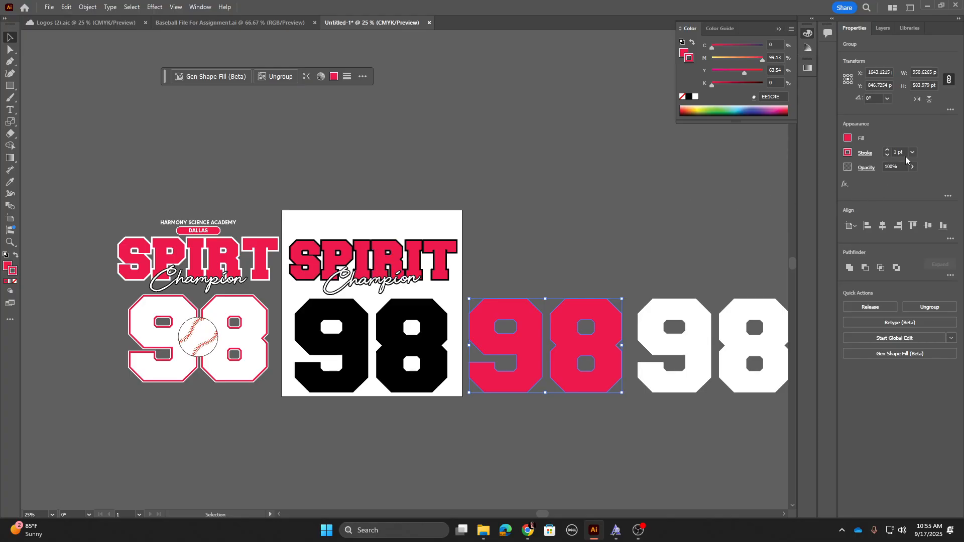
type("10")
key("Return")
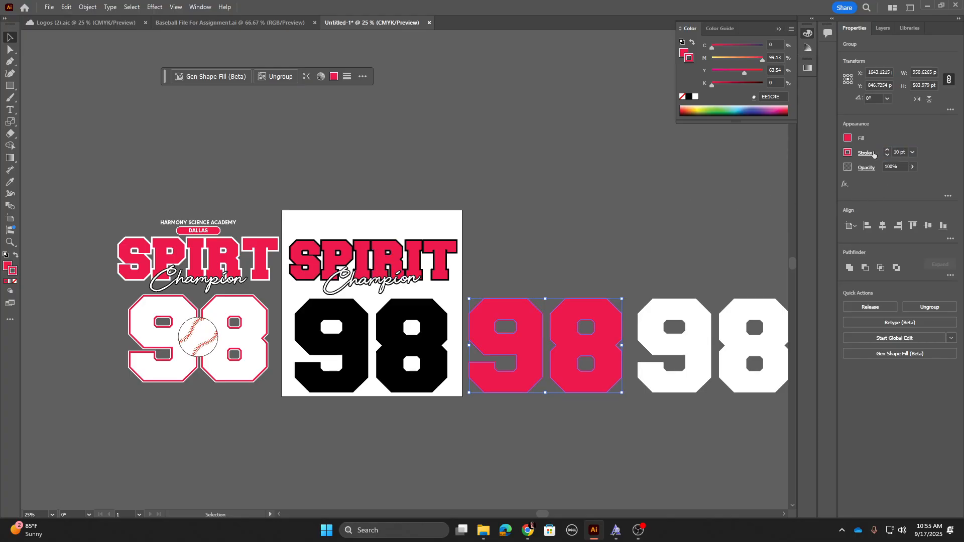
key("ctrl+equal")
key("ctrl+equal")
key("ctrl+equal")
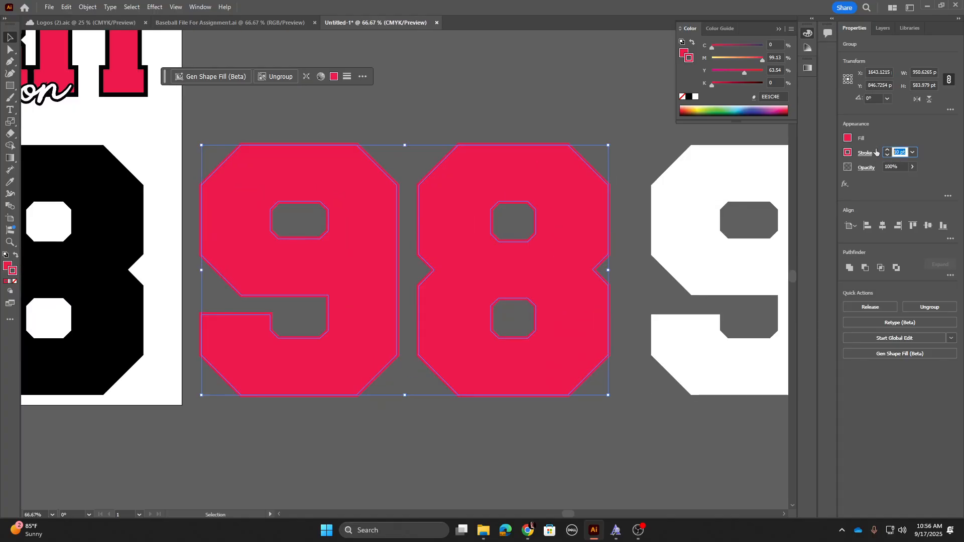
type("20")
key("Return")
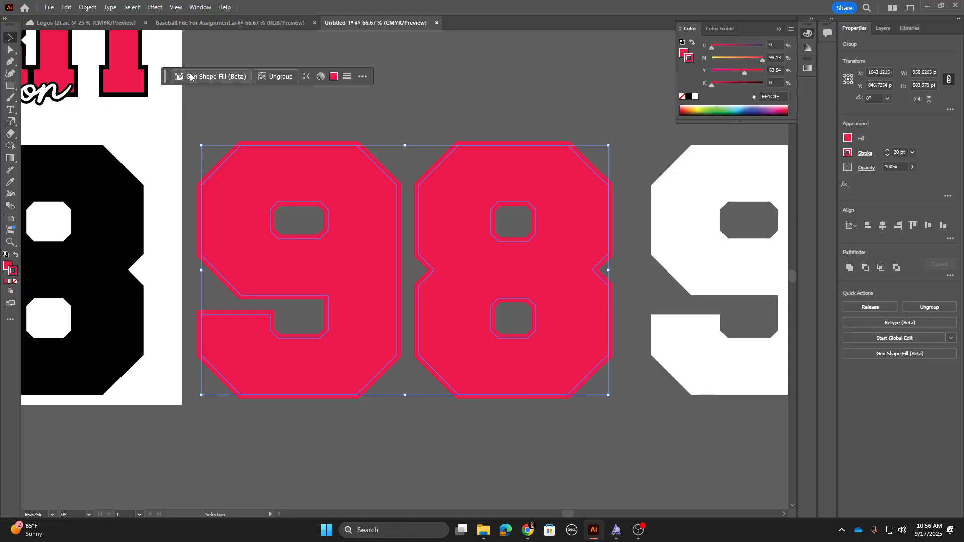
Step: Expand the red 98's fill and stroke and unite them into a single shape
left_click(87, 7)
left_click(124, 137)
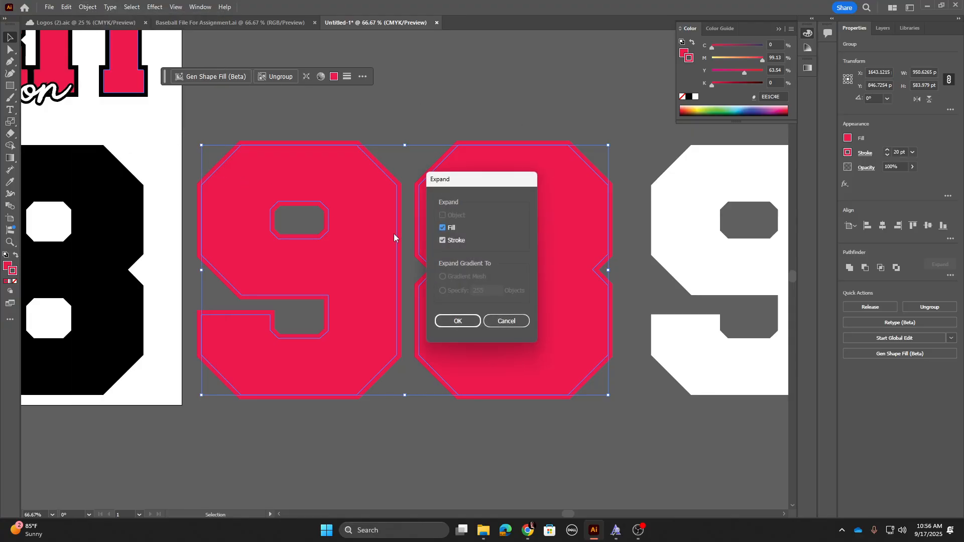
left_click(457, 320)
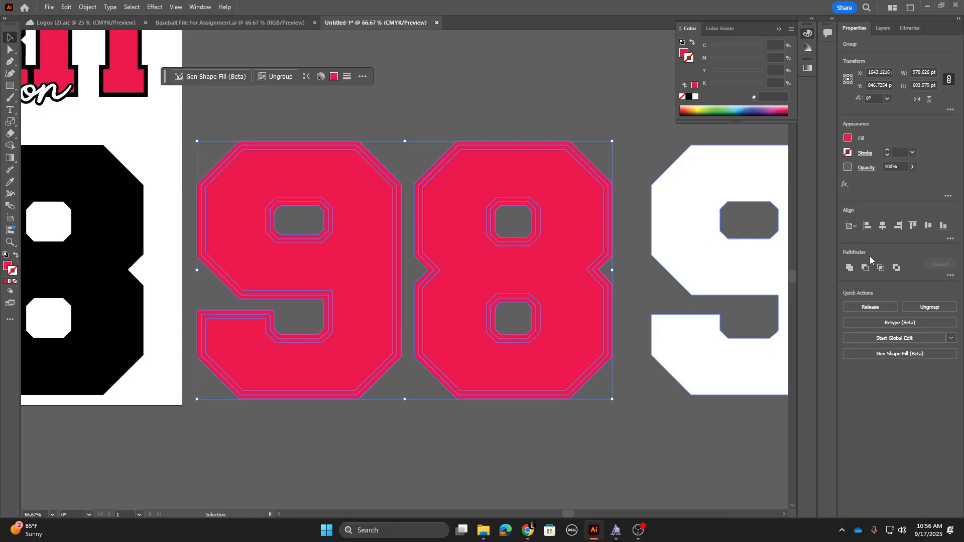
left_click(849, 268)
Step: Give the black 98 on the artboard a black stroke of 40 pt
left_click_drag(280, 258, 544, 268)
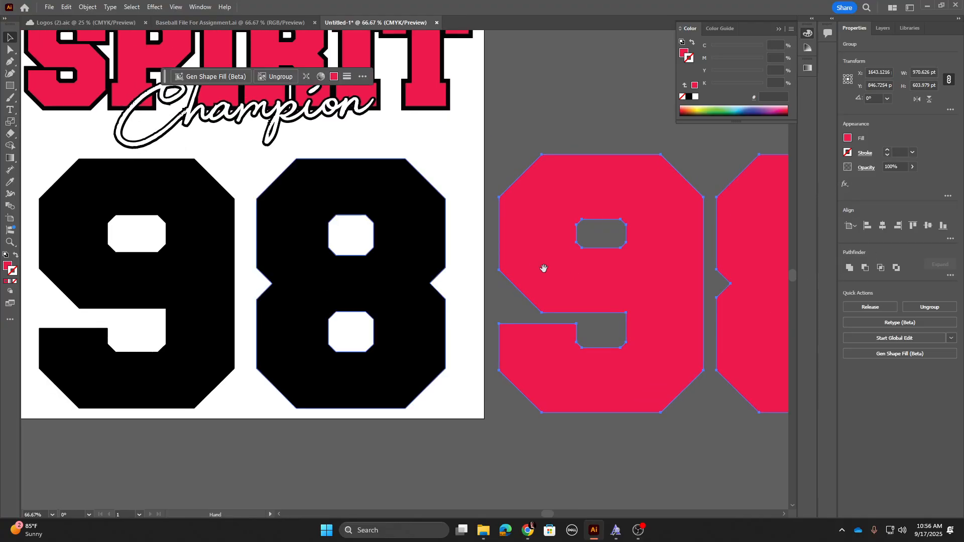
left_click(413, 258)
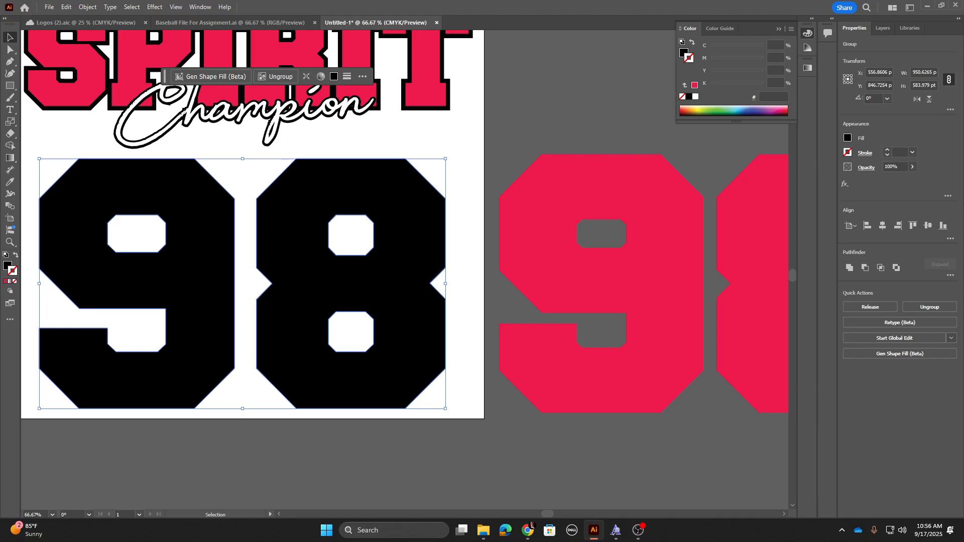
left_click(12, 272)
left_click(6, 281)
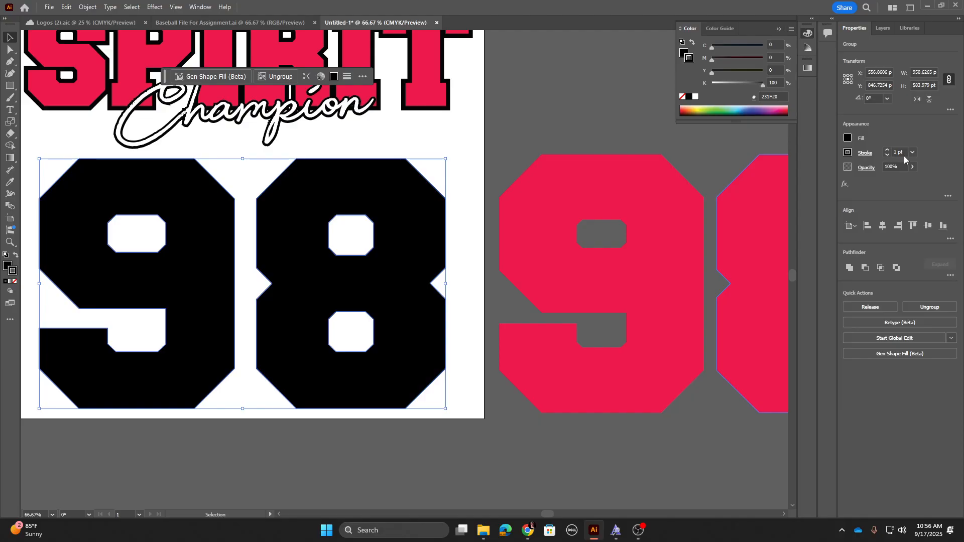
left_click(891, 154)
type("40")
key("Return")
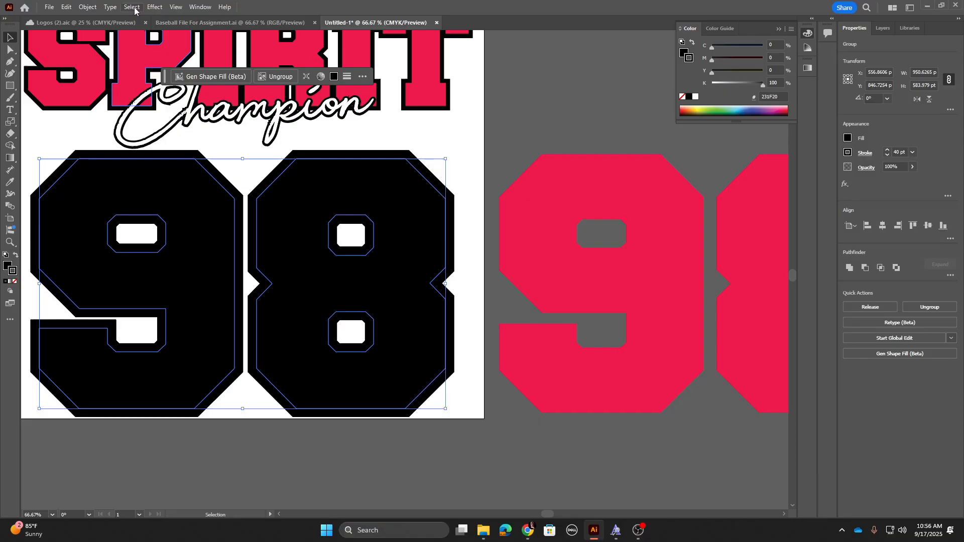
Step: Expand the black 98's fill and stroke and unite them into a single shape
left_click(88, 7)
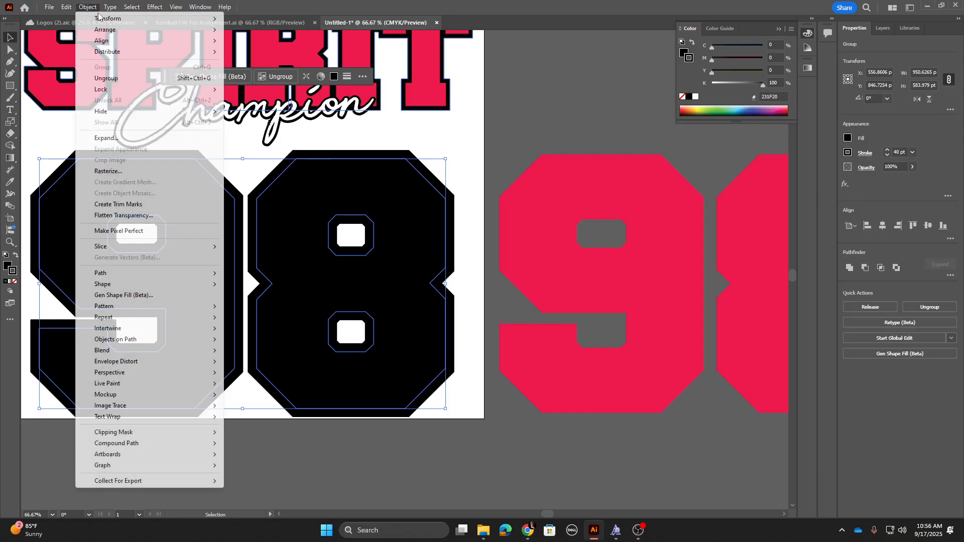
left_click(106, 138)
left_click(477, 317)
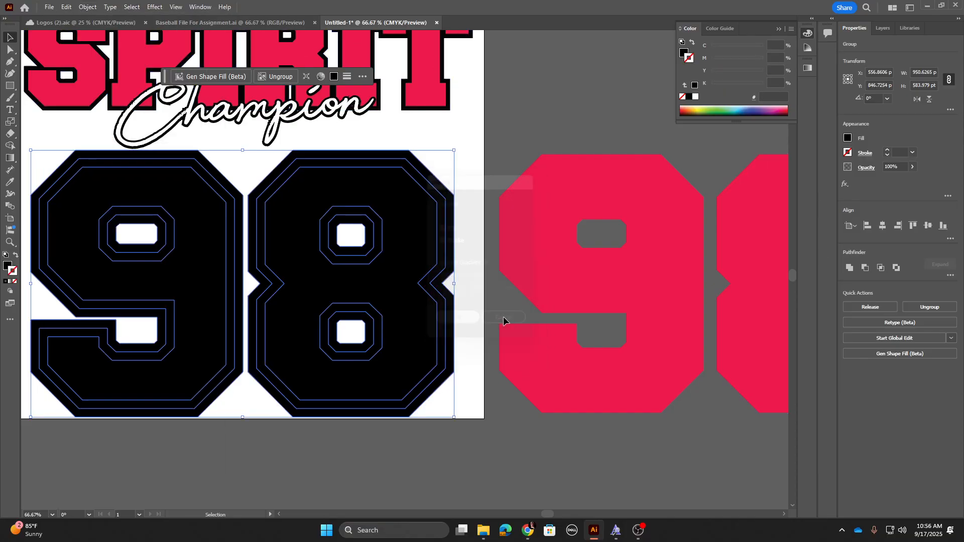
left_click(850, 268)
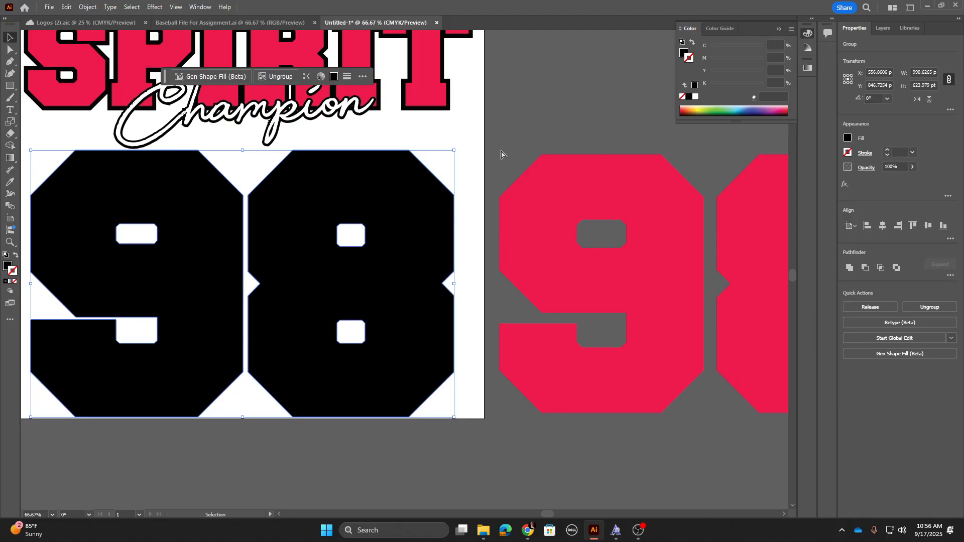
Step: Center-align the white, red and black 98 copies into one layered number and place it below Champion on the artboard
scroll(503, 262, "down", 3)
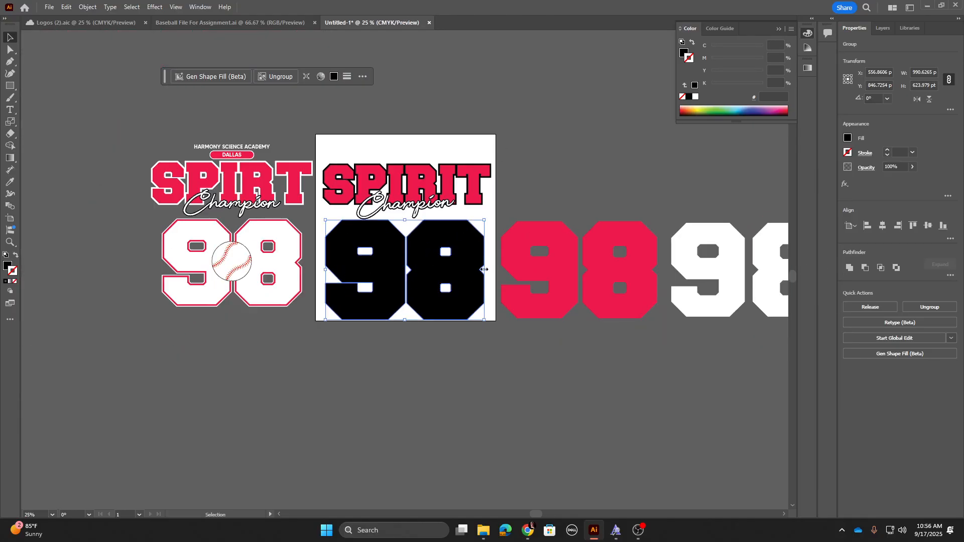
left_click(537, 253, "shift")
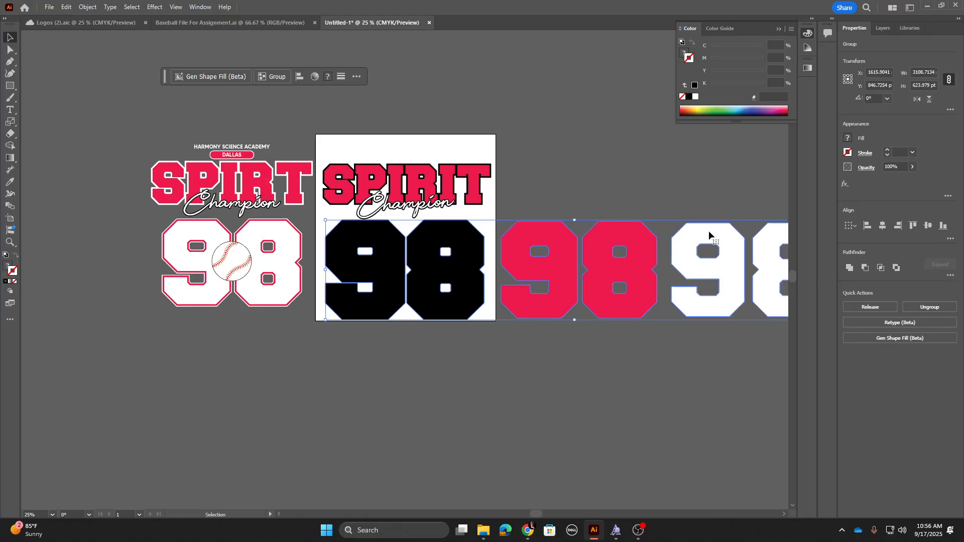
left_click(884, 226)
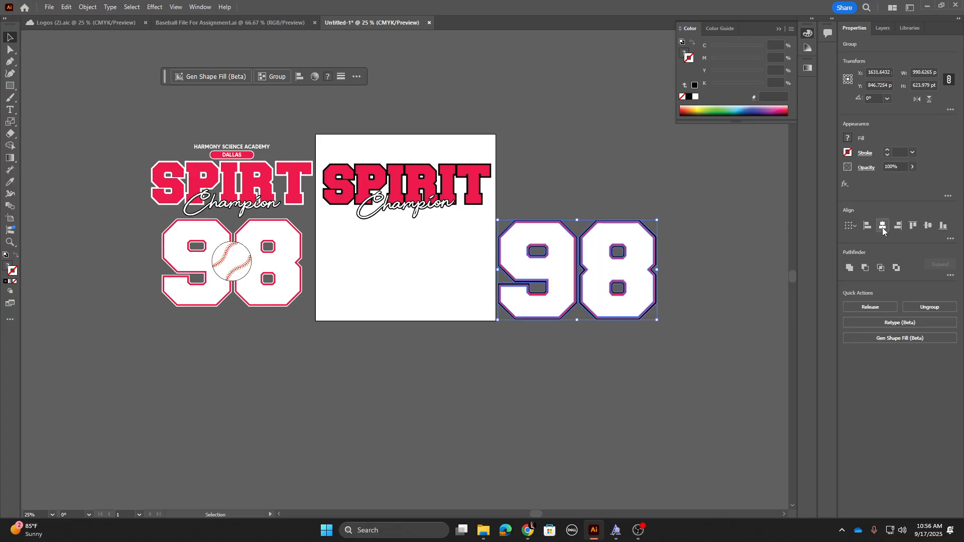
left_click(694, 204)
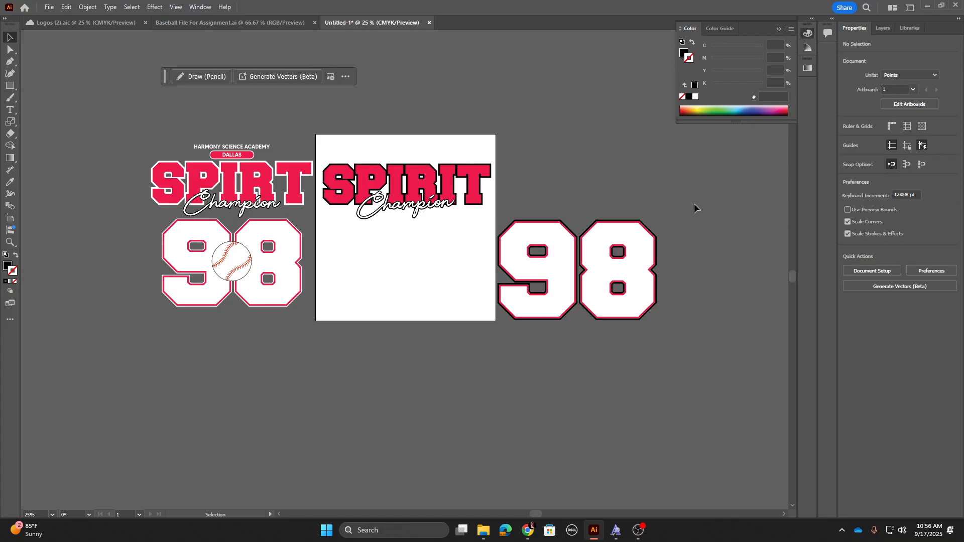
key("ctrl+equal")
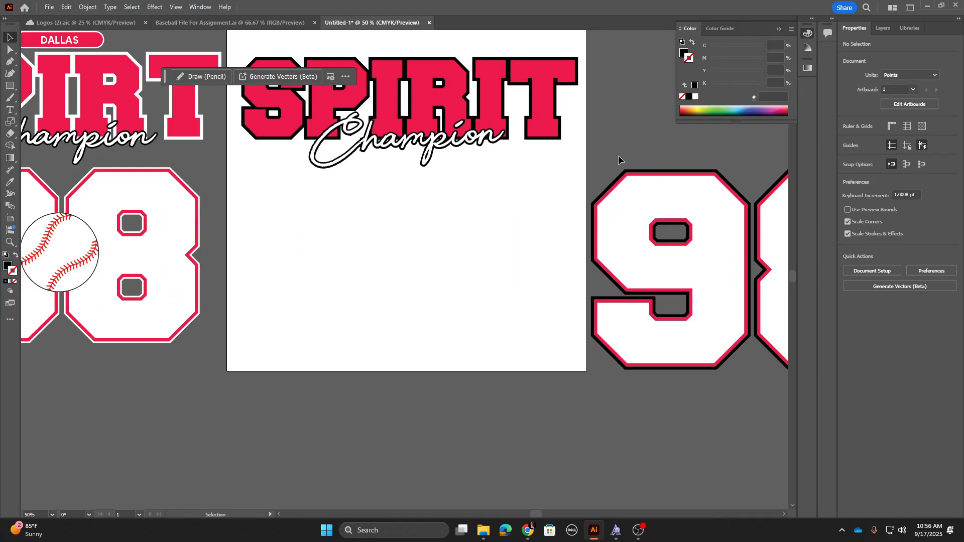
left_click_drag(704, 213, 389, 388)
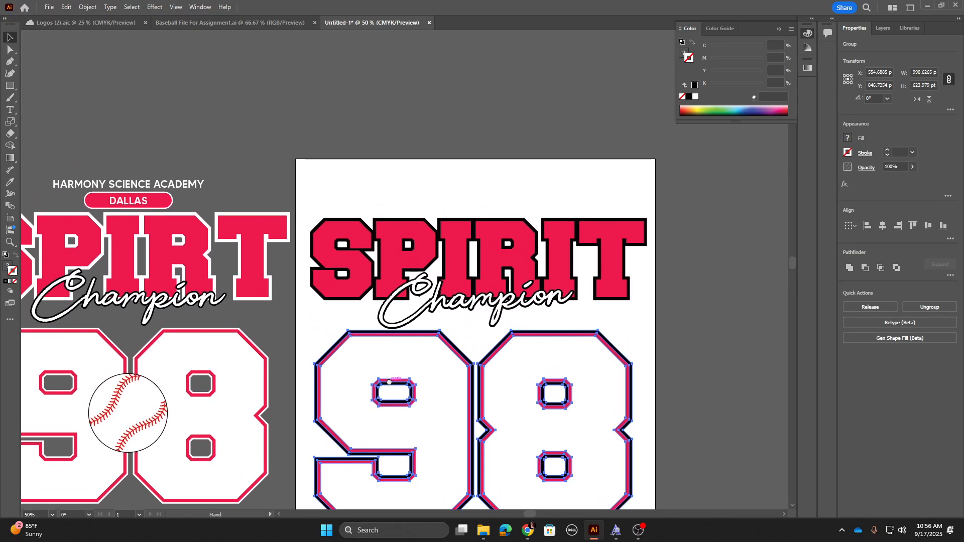
Step: Add the text HARMONY SCIENCE ACADEMY above SPIRIT and set its font to MADE TOMMY
left_click(10, 110)
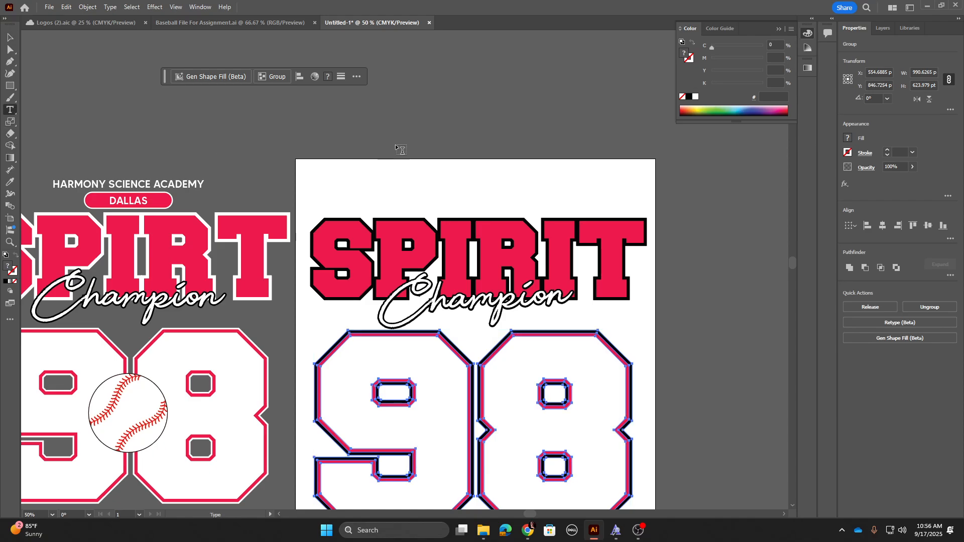
left_click(399, 173)
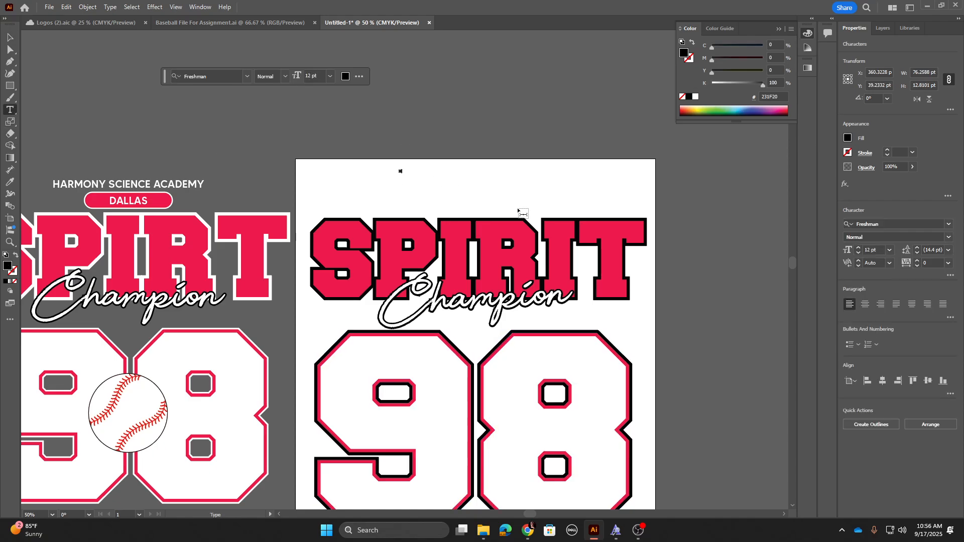
type("HARMONY SCIENCE ACADEMY")
key("ctrl+a")
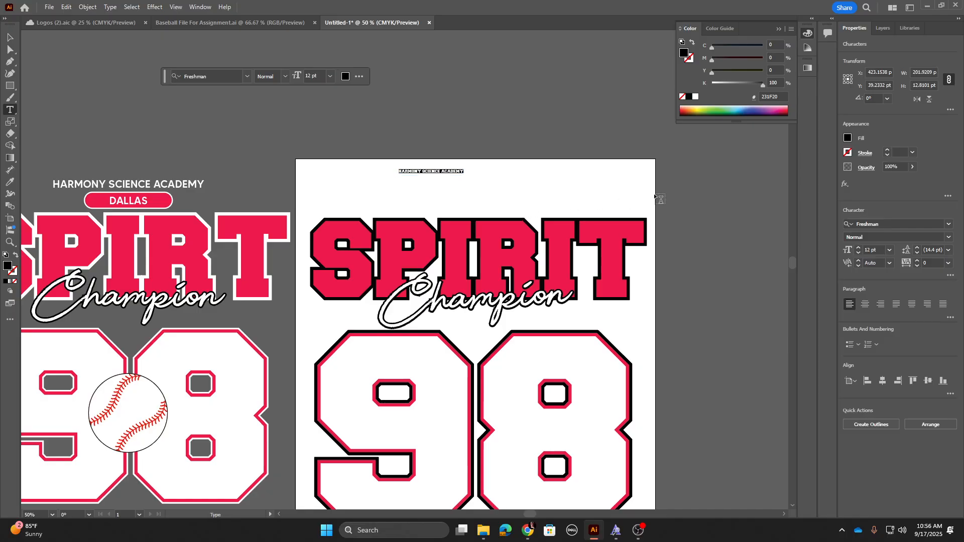
left_click(956, 229)
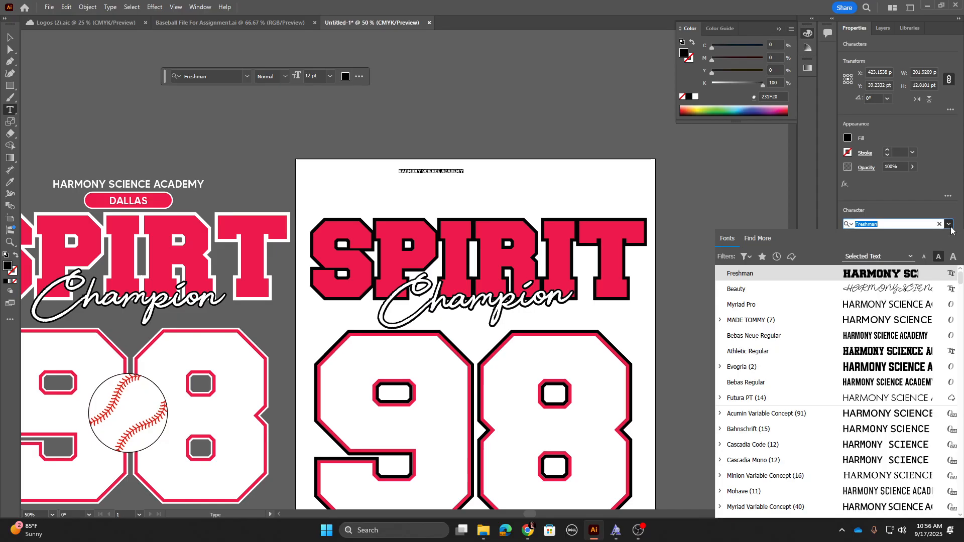
left_click(762, 324)
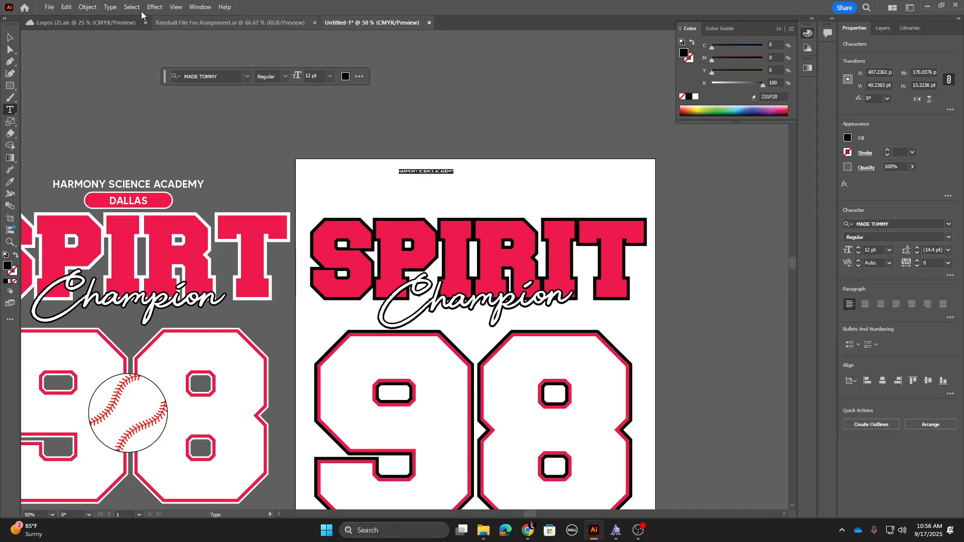
Step: Scale up the HARMONY SCIENCE ACADEMY text and position it centered above SPIRIT
left_click(10, 38)
left_click_drag(457, 164, 528, 194)
left_click(552, 180)
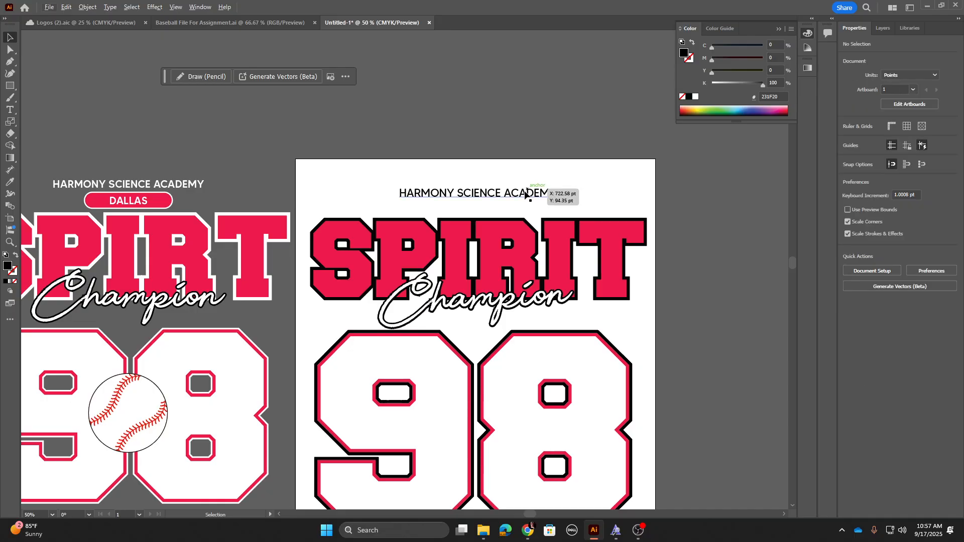
Step: Duplicate the HARMONY SCIENCE ACADEMY text above the artboard and change the copy to DALLAS
left_click_drag(525, 195, 527, 138)
triple_click(526, 137)
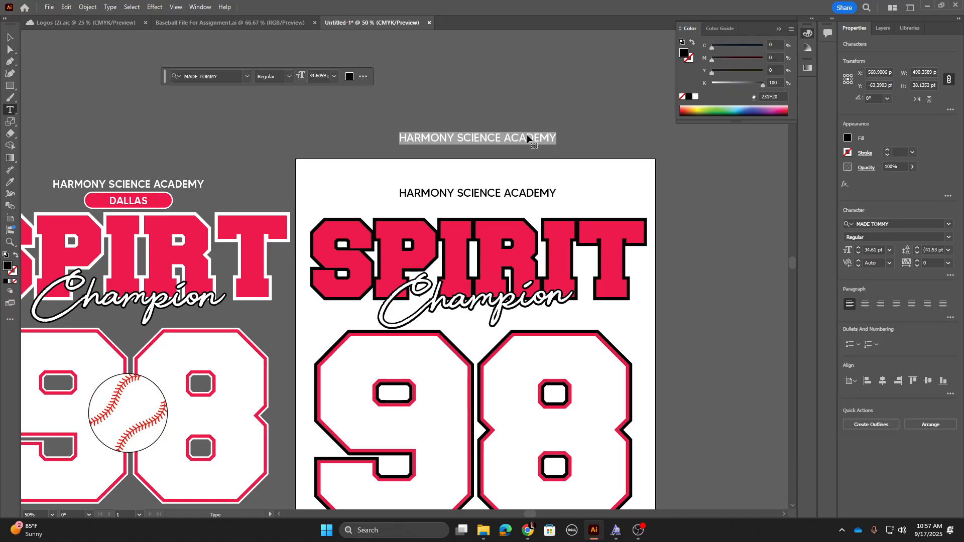
type("D")
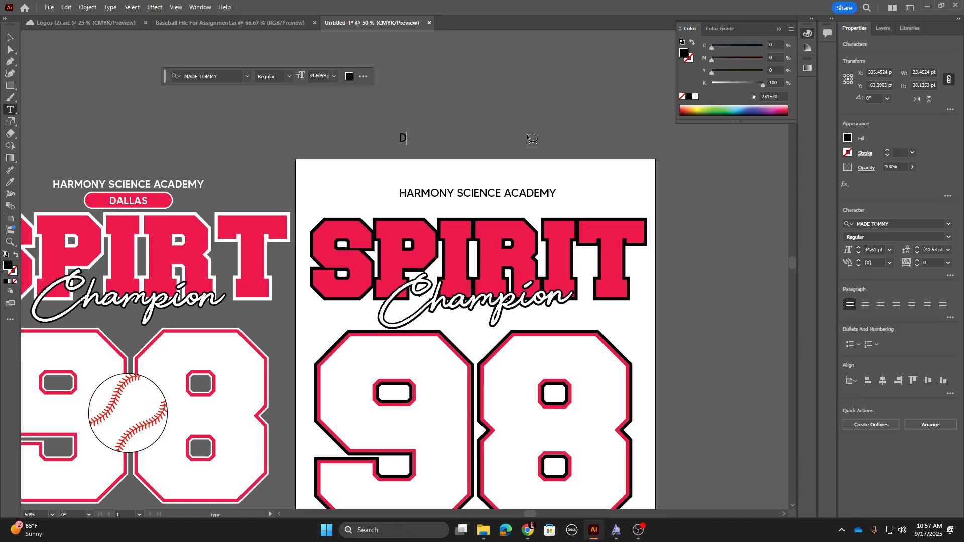
type("ALLAS")
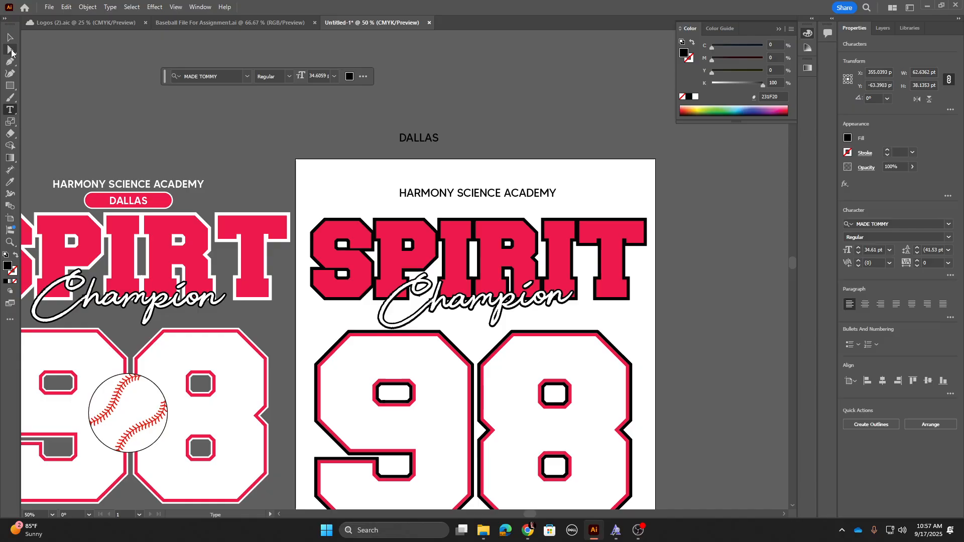
Step: Draw a rectangle about 281 × 56 pt just below the DALLAS text
key("Escape")
left_click(9, 86)
left_click_drag(362, 154, 452, 171)
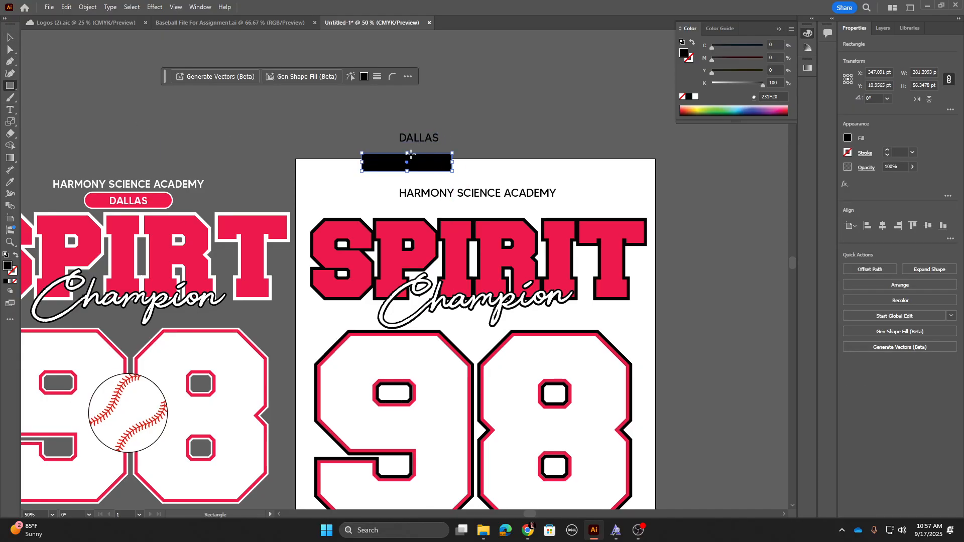
key("ctrl+1")
key("ctrl+equal")
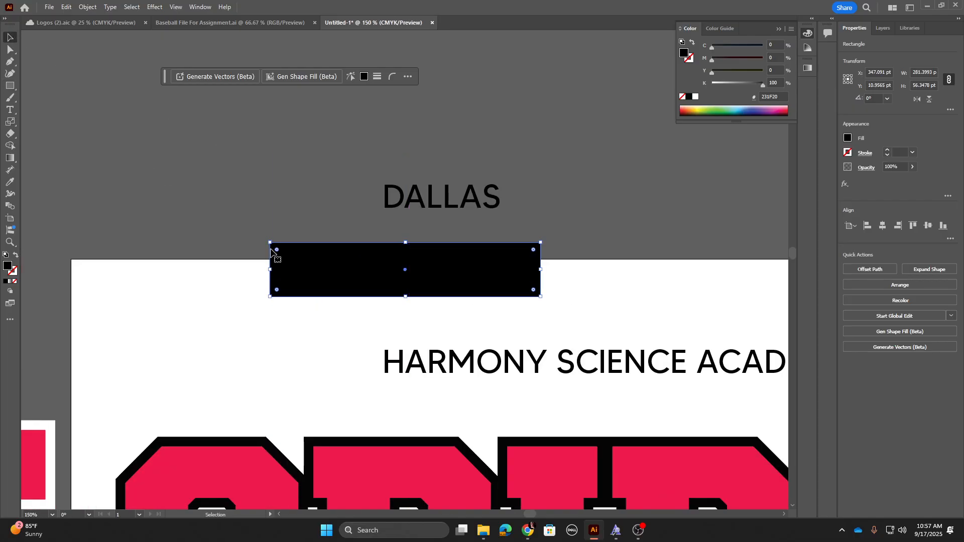
Step: Round the rectangle's corners into a pill shape and fill it with the SPIRIT red using the eyedropper
left_click_drag(277, 250, 397, 268)
key("i")
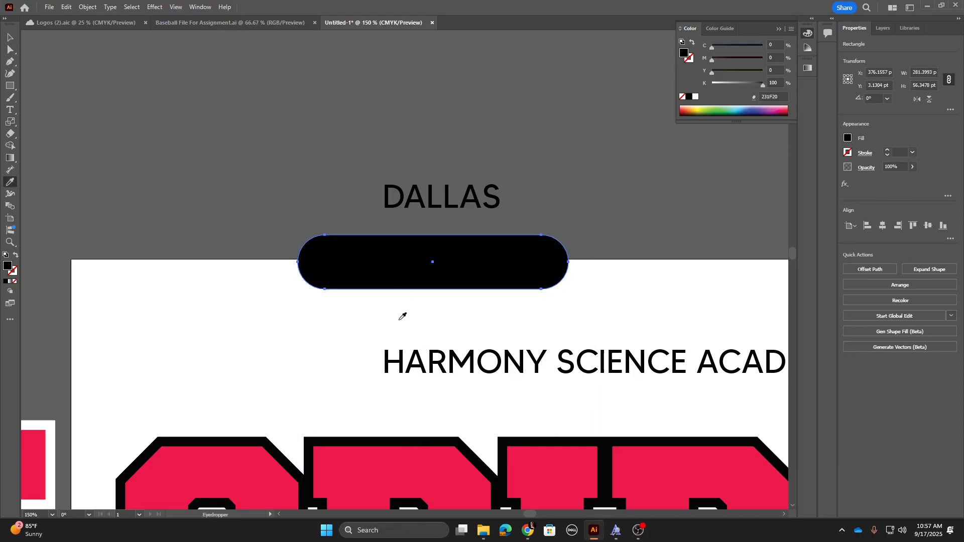
left_click(393, 462)
left_click(13, 41)
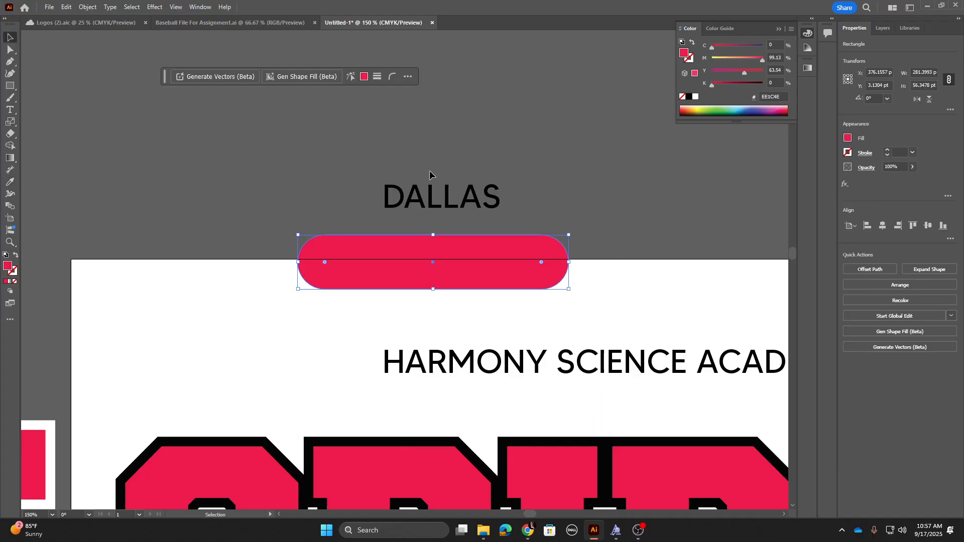
Step: Duplicate the red pill below itself and give the original pill a 10 pt stroke
left_click_drag(416, 253, 409, 316)
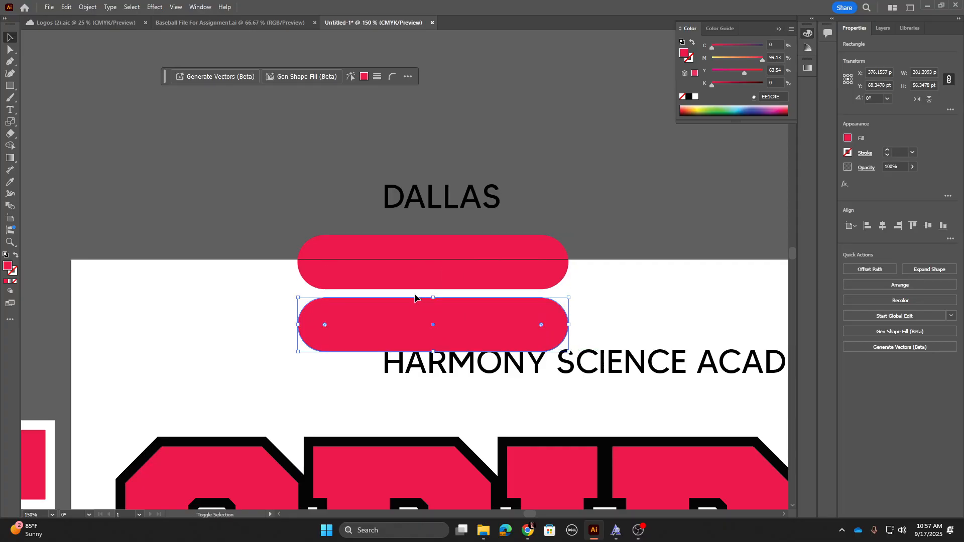
left_click(444, 252)
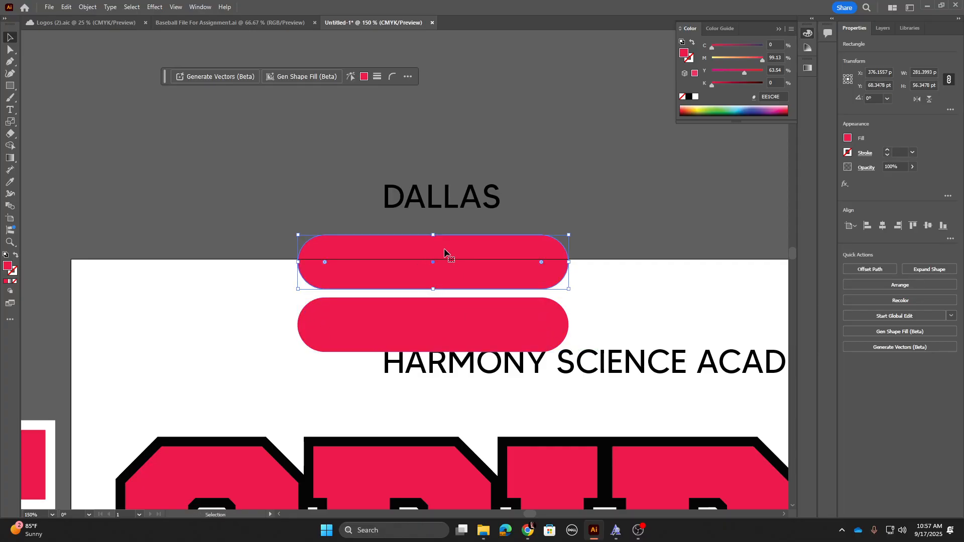
left_click(10, 281)
left_click(5, 282)
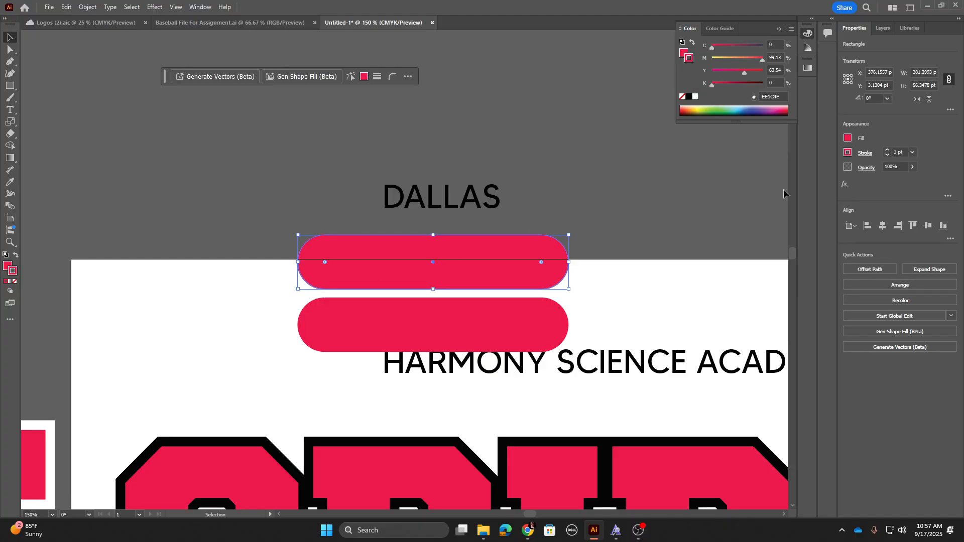
left_click(903, 151)
type("10")
key("Return")
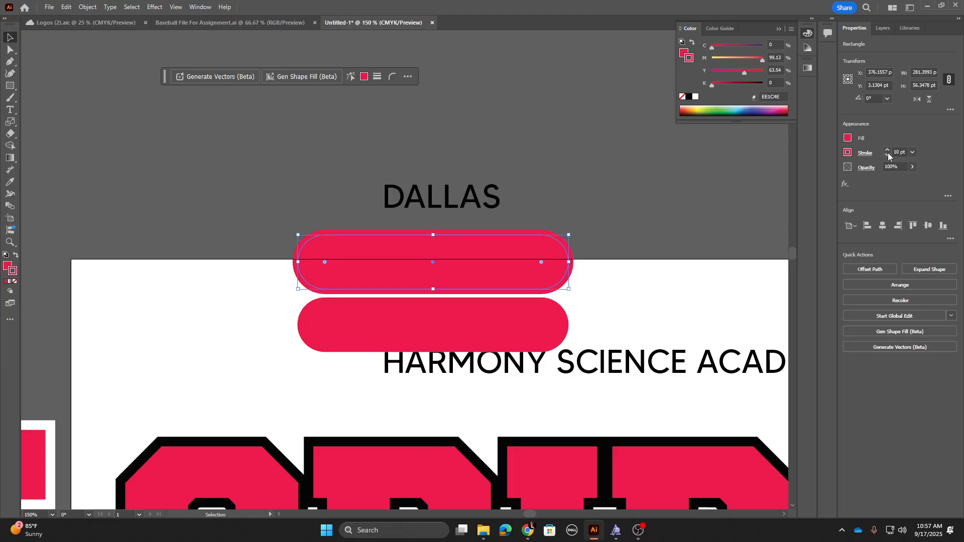
Step: Expand the stroked pill's fill and stroke, then fill the expanded shape with the SPIRIT outline black
left_click(88, 6)
left_click(101, 138)
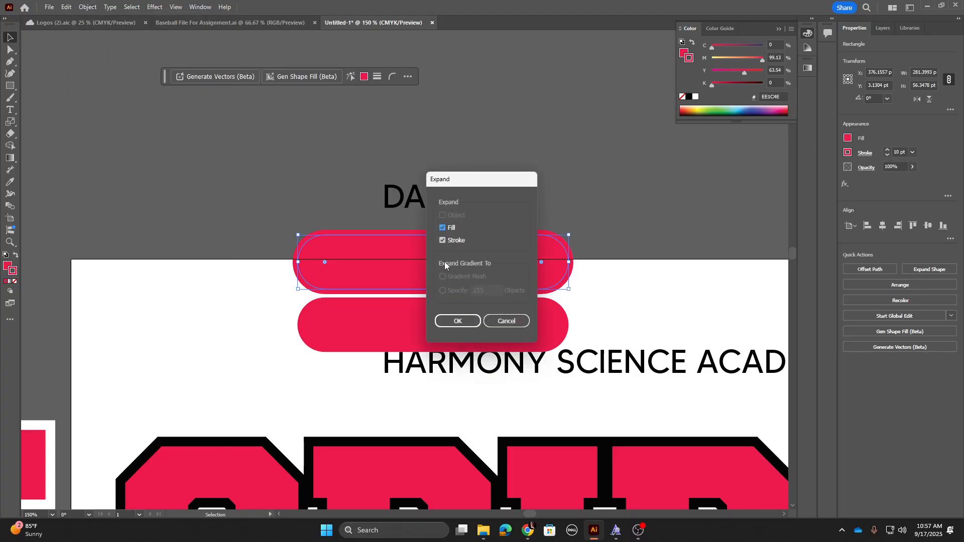
left_click(458, 322)
left_click(848, 268)
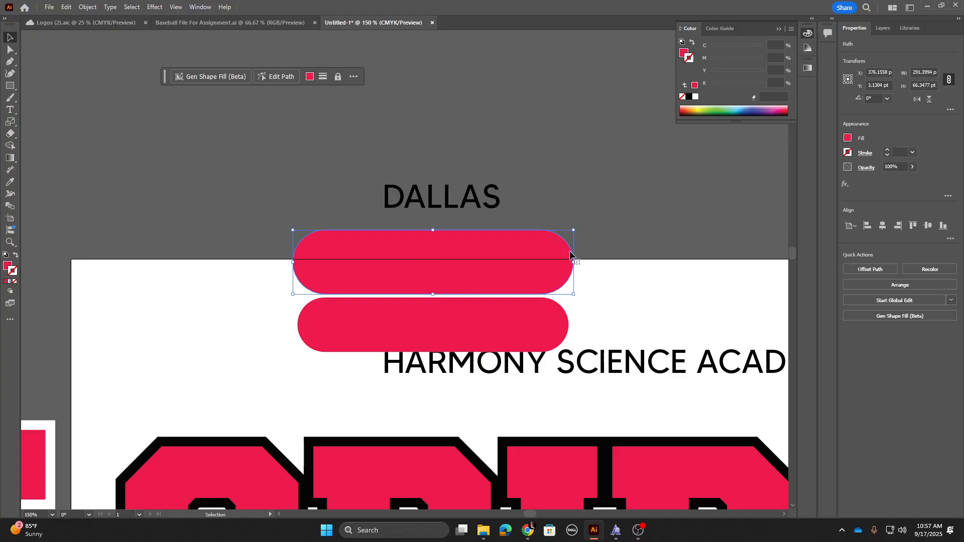
key("i")
left_click(424, 440)
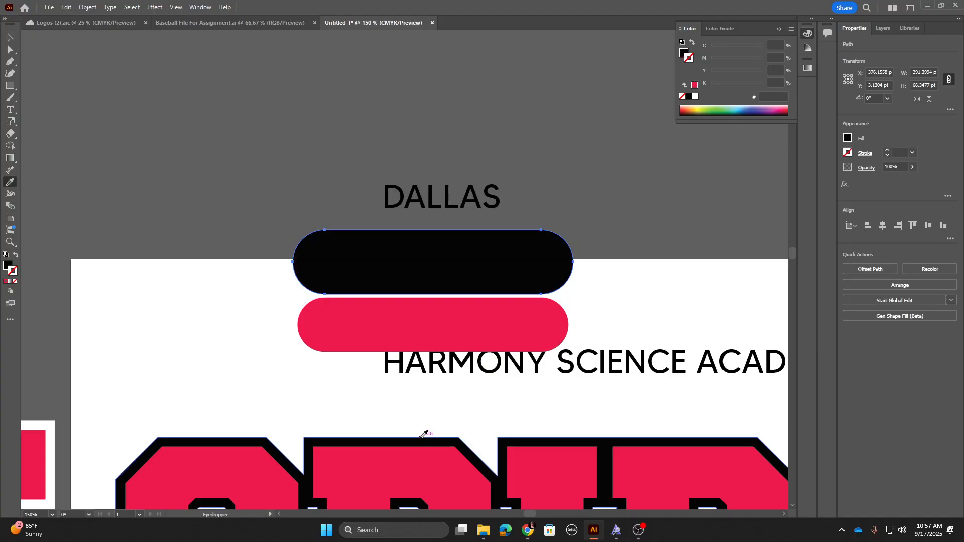
Step: Place the red pill copy on top of the black outlined pill shape
key("v")
left_click_drag(426, 318, 414, 260)
left_click_drag(424, 193, 416, 174)
right_click(417, 185)
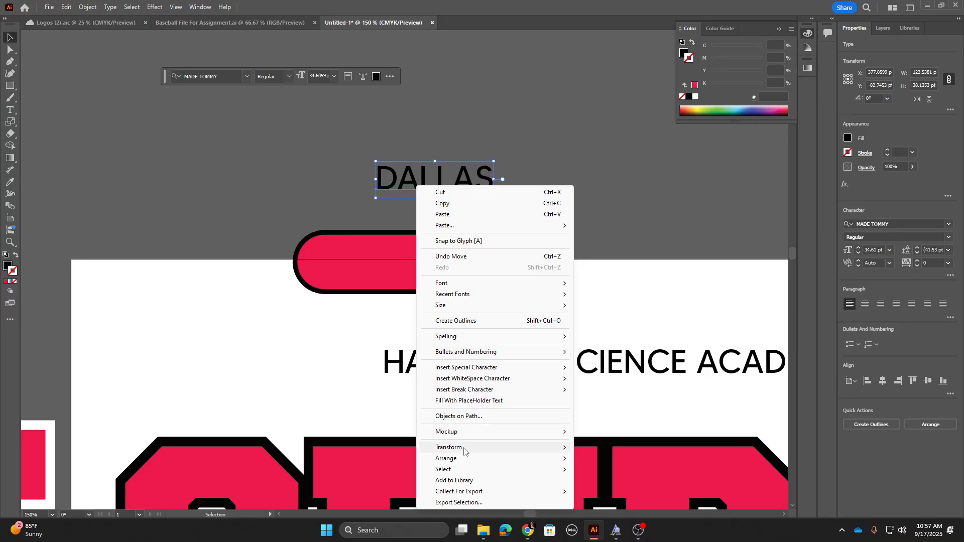
left_click(614, 458)
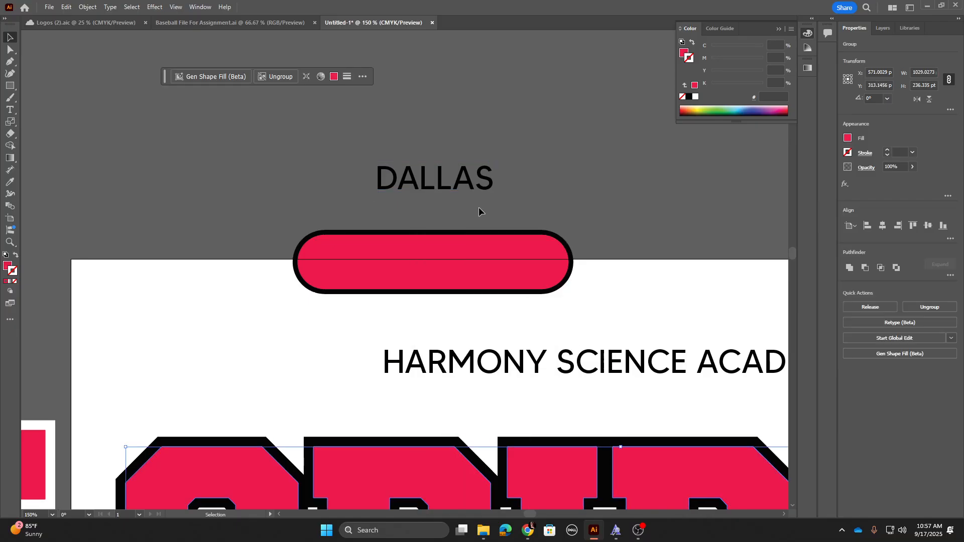
Step: Bring the DALLAS text forward and move it onto the center of the pill
right_click(456, 185)
mouse_move(507, 455)
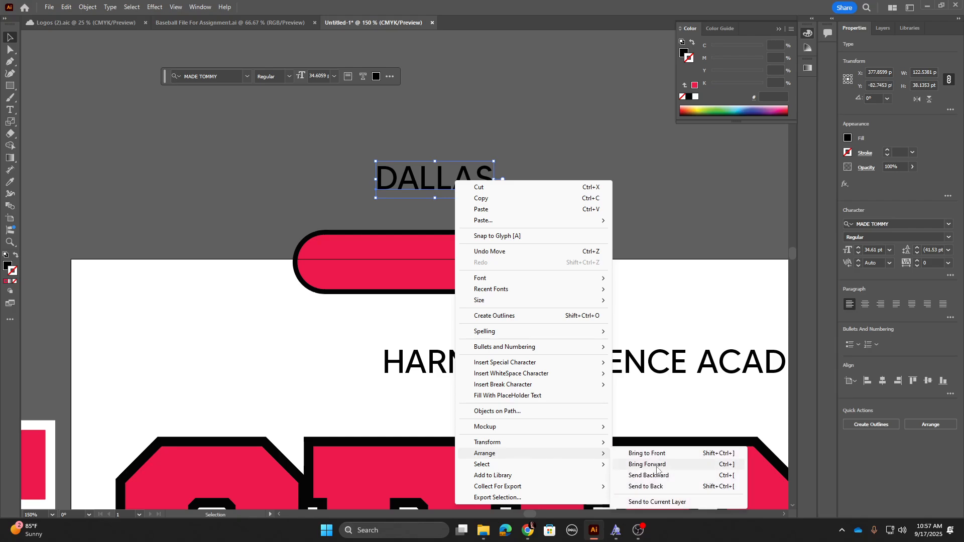
left_click(652, 466)
left_click_drag(457, 178, 448, 266)
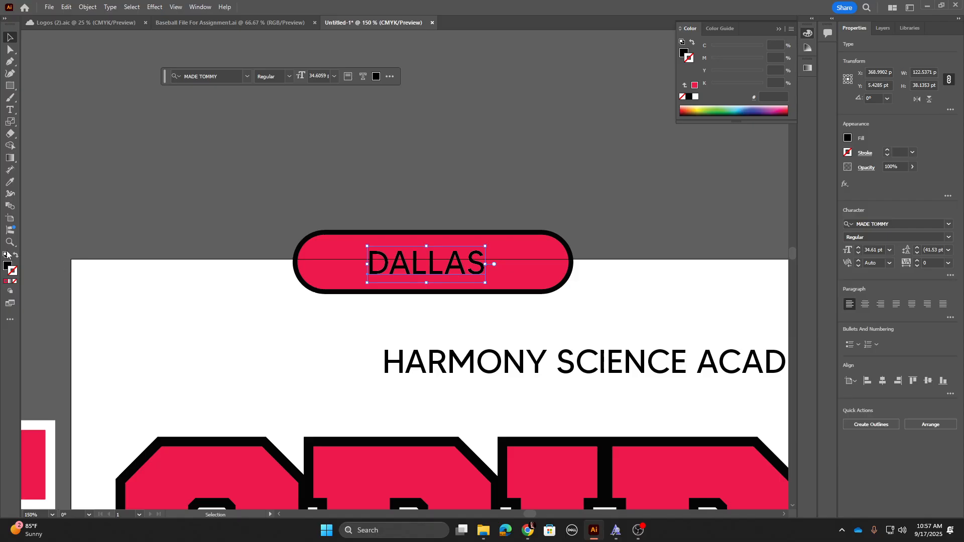
Step: Set the DALLAS text color to white, #FFFFFF
double_click(7, 266)
type("ffffff")
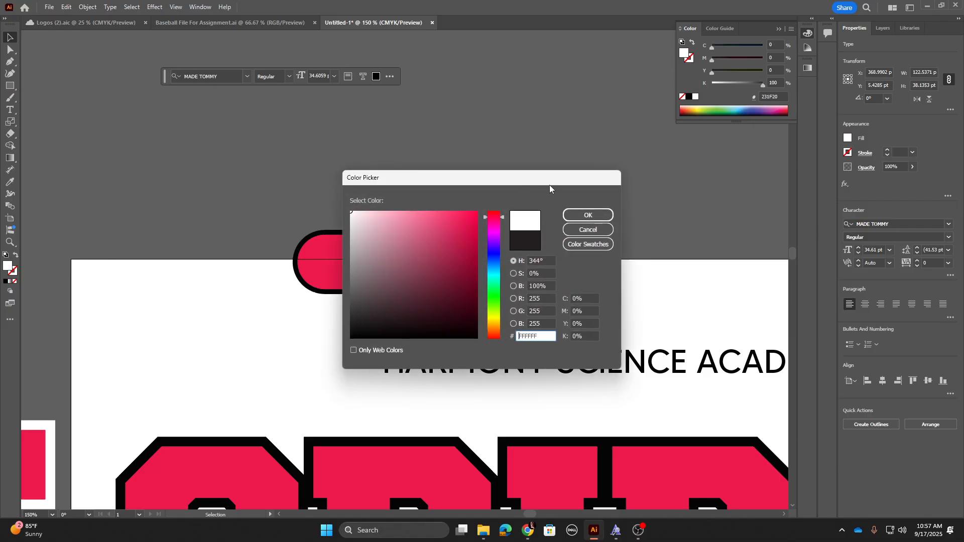
left_click(567, 215)
left_click(345, 189)
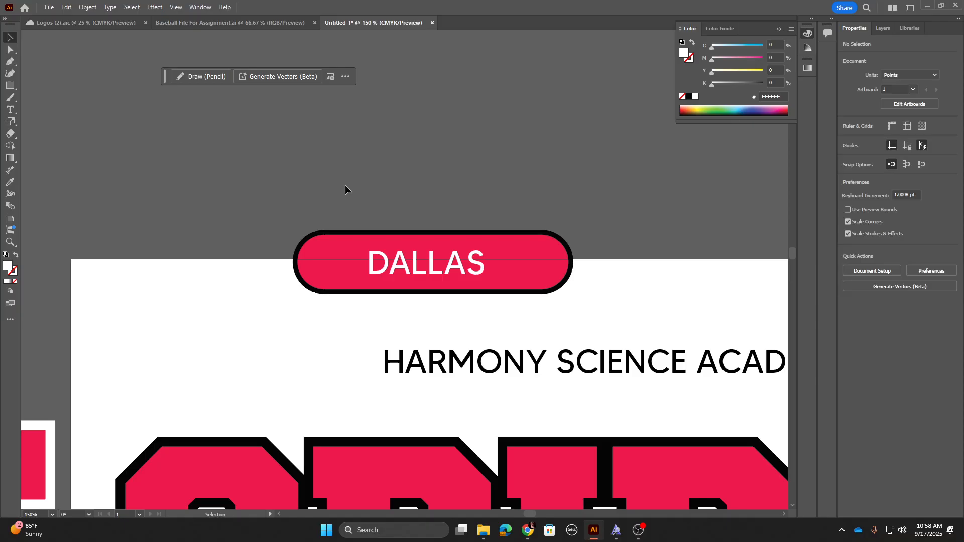
Step: Move the DALLAS banner below HARMONY SCIENCE ACADEMY and scale it down to about 199 pt wide
left_click_drag(450, 273, 629, 423)
left_click(431, 199)
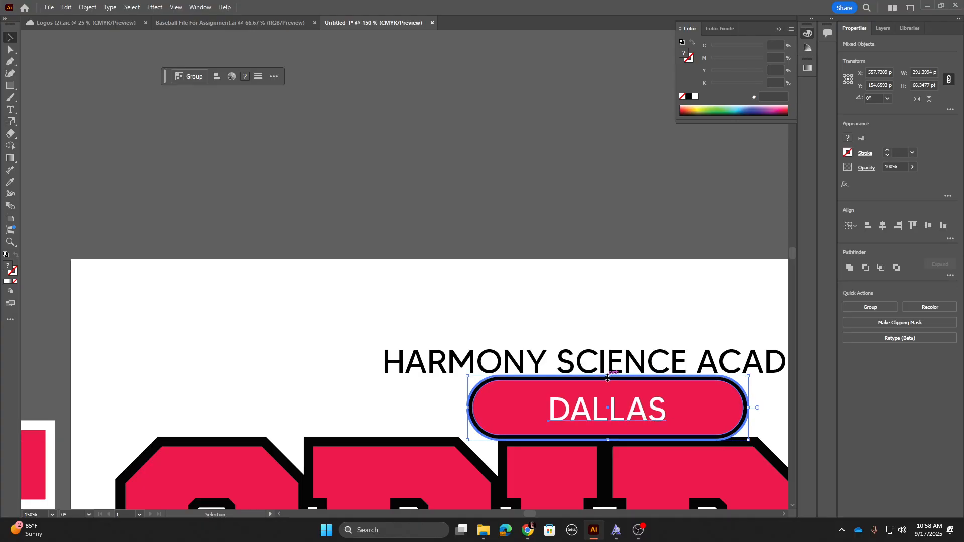
left_click_drag(608, 379, 609, 387, "alt+shift")
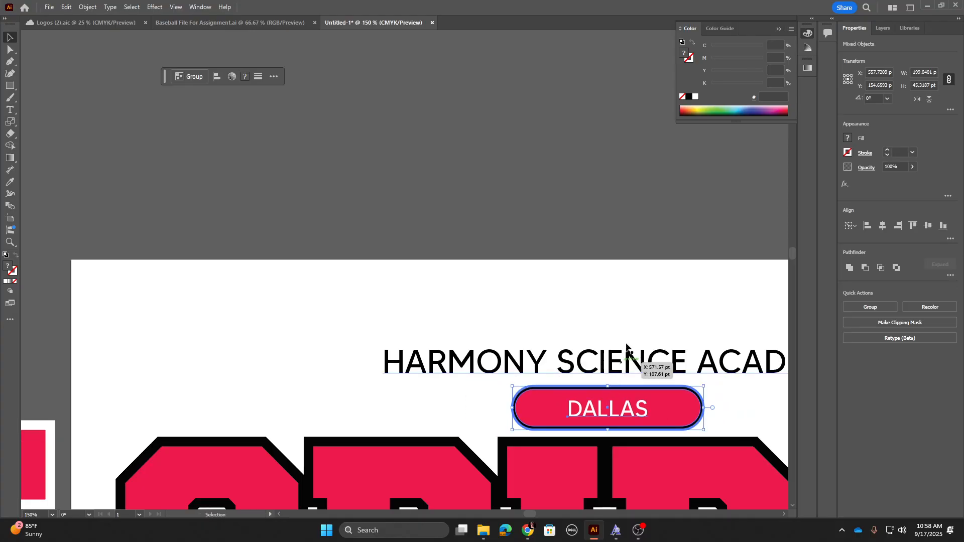
key("ctrl+shift+a")
key("ctrl+minus")
key("ctrl+minus")
key("ctrl+minus")
key("ctrl+minus")
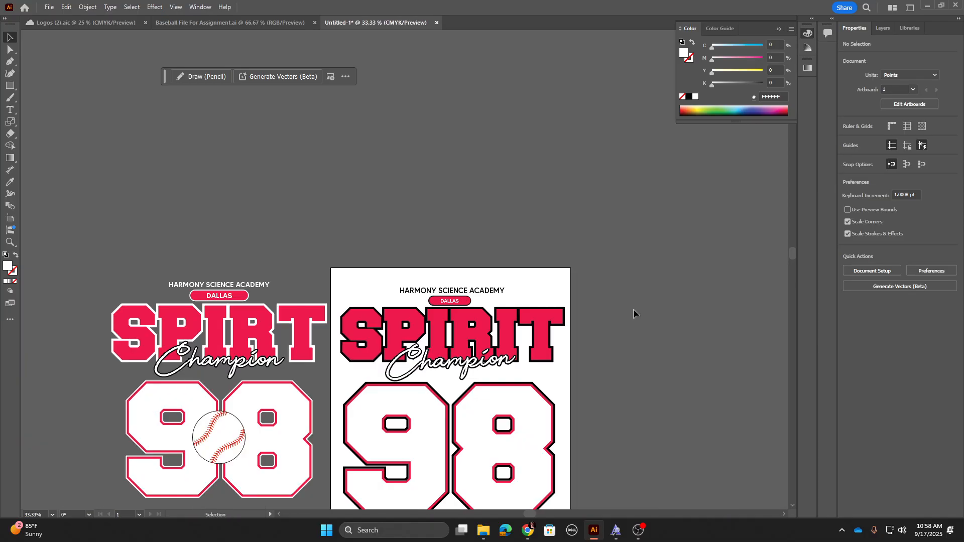
scroll(526, 256, "down", 2)
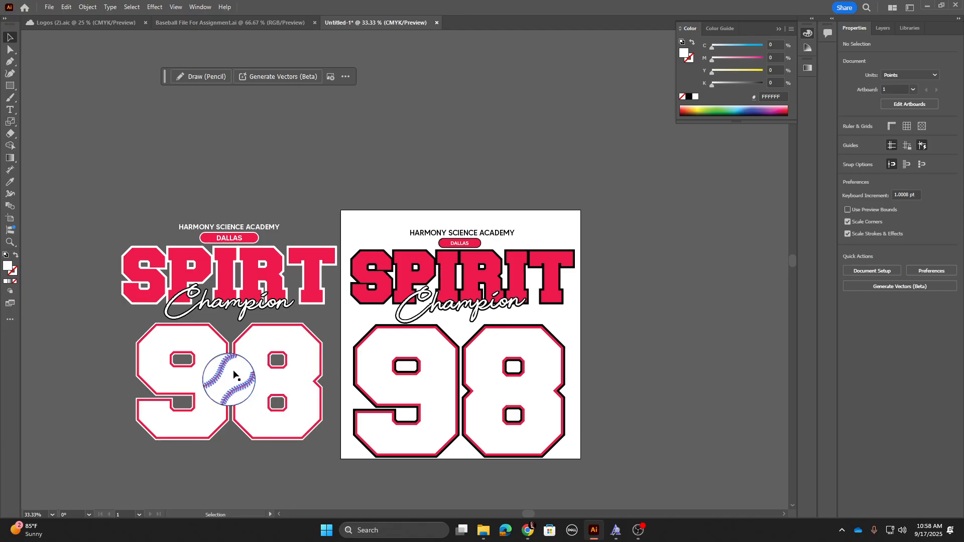
Step: Switch to the Baseball File document and delete the dark background square behind the baseball
left_click(197, 25)
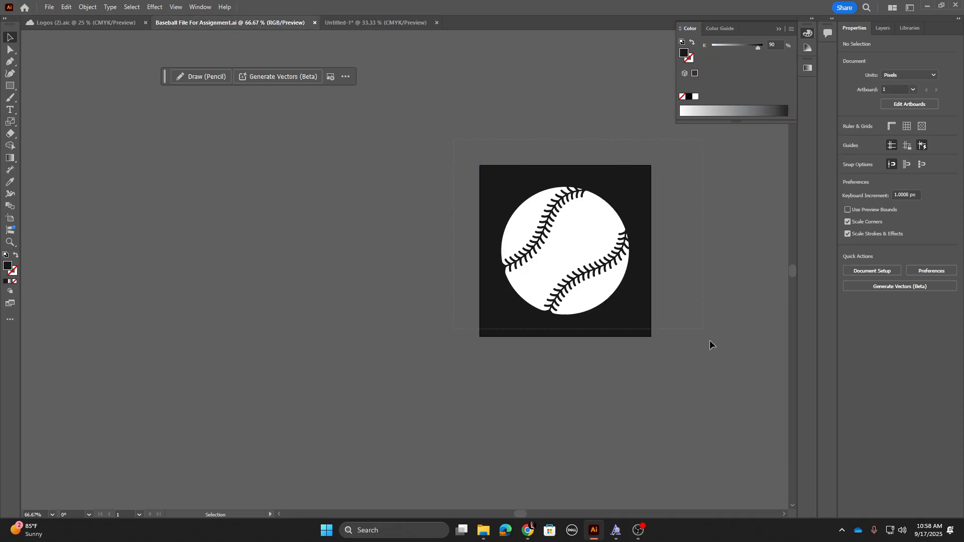
key("ctrl+a")
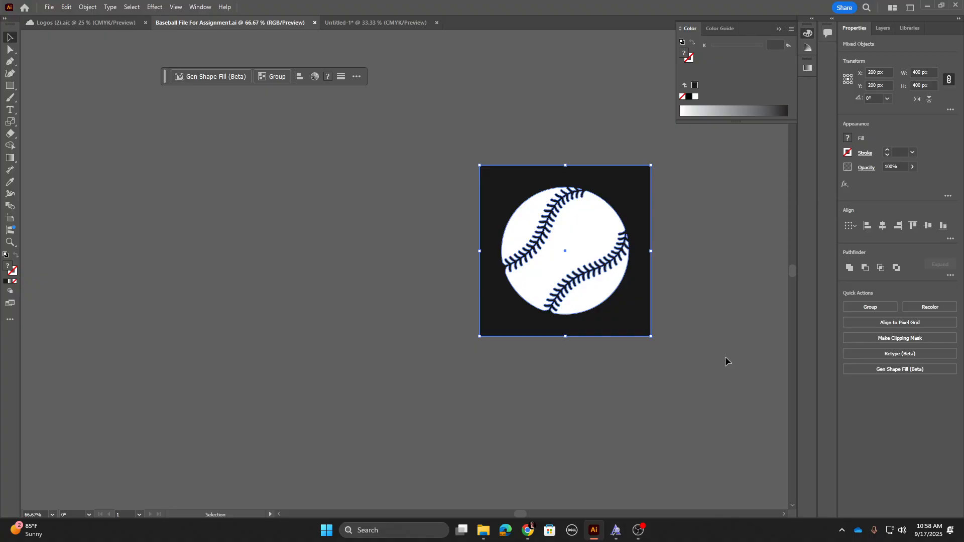
left_click(435, 243)
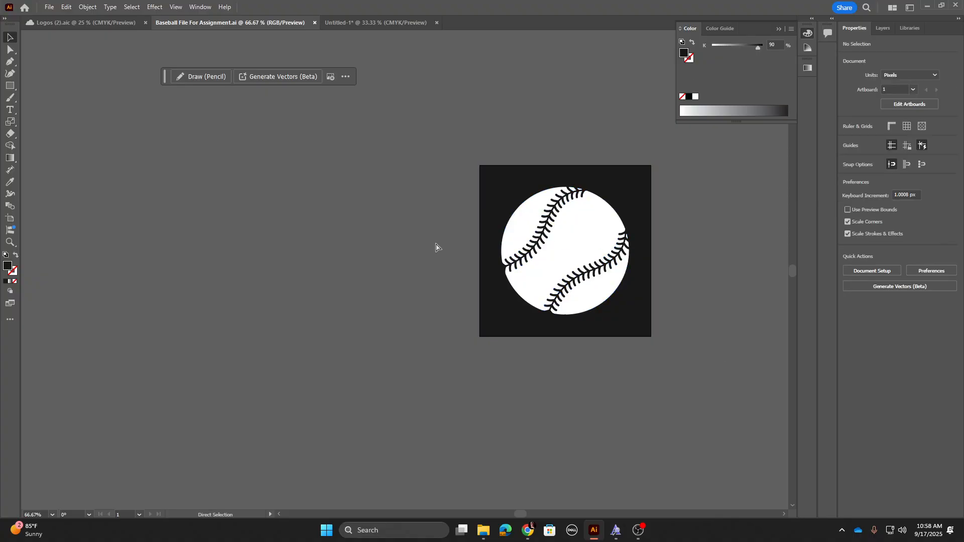
key("ctrl+equal")
key("ctrl+equal")
left_click_drag(445, 230, 240, 303)
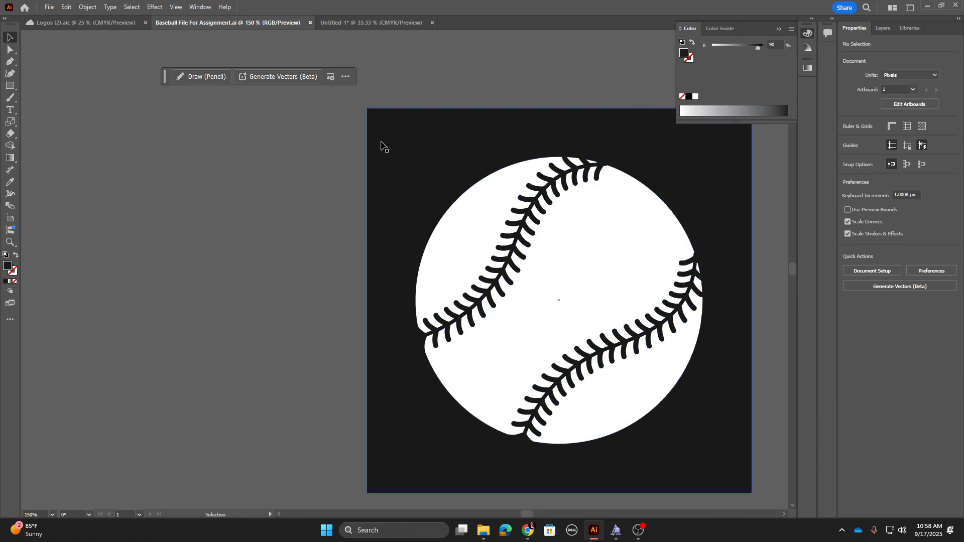
left_click_drag(380, 146, 130, 214)
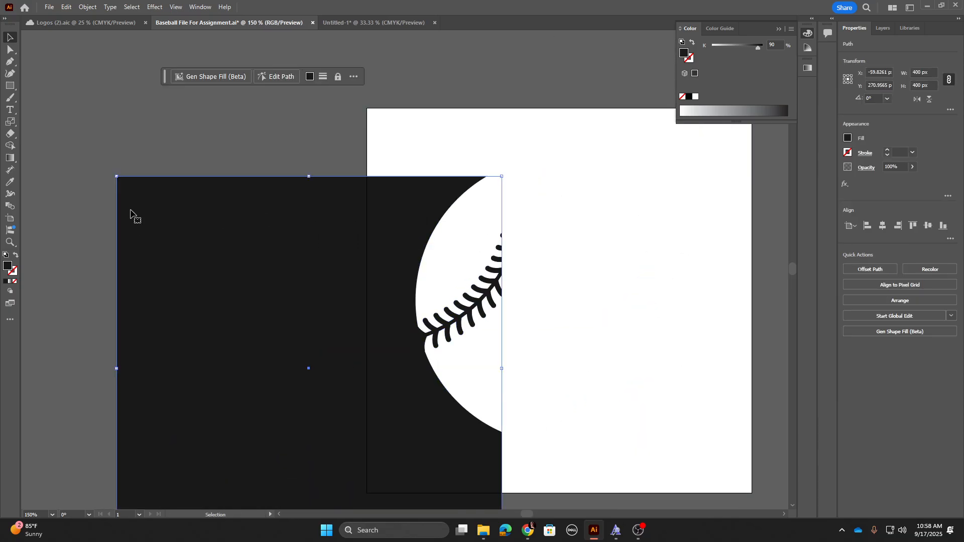
key("Delete")
Step: Move the baseball graphic into open space on the canvas
left_click_drag(616, 323, 527, 341)
left_click_drag(545, 297, 422, 327)
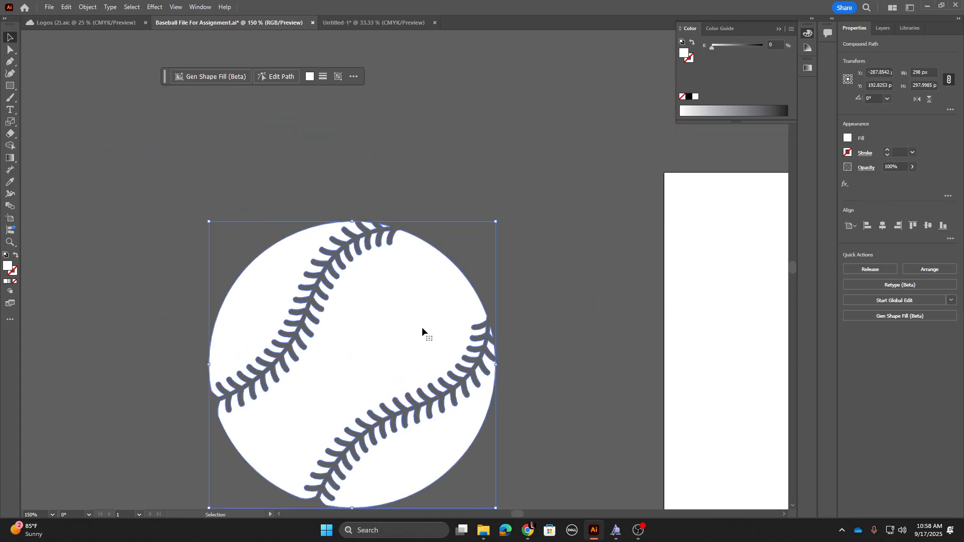
key("ctrl+equal")
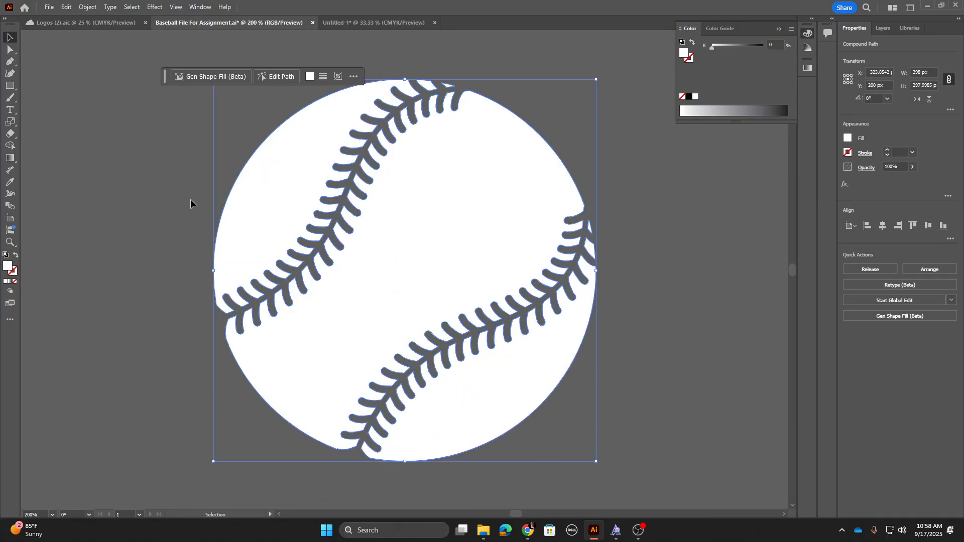
left_click(226, 194)
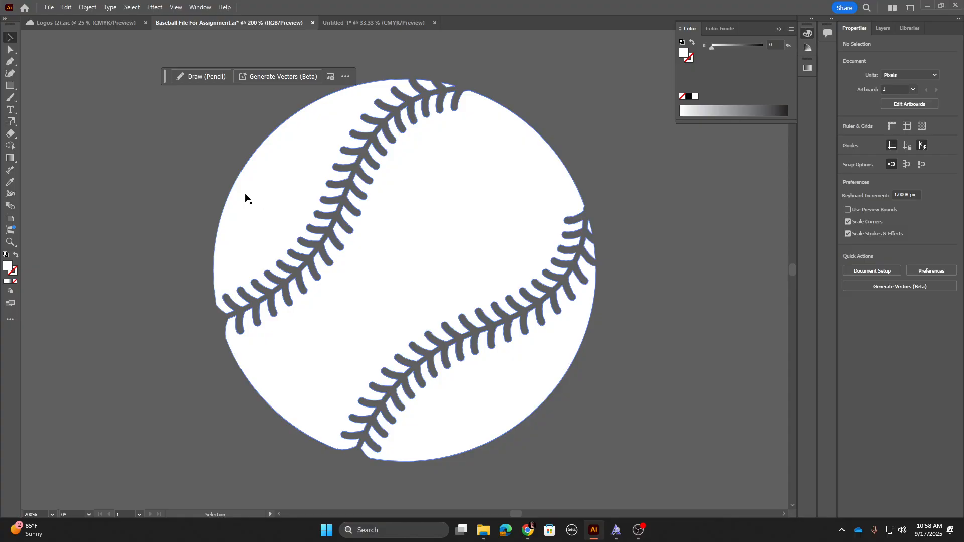
Step: Draw a circle with fill color FF002B covering the whole baseball
left_click(13, 86)
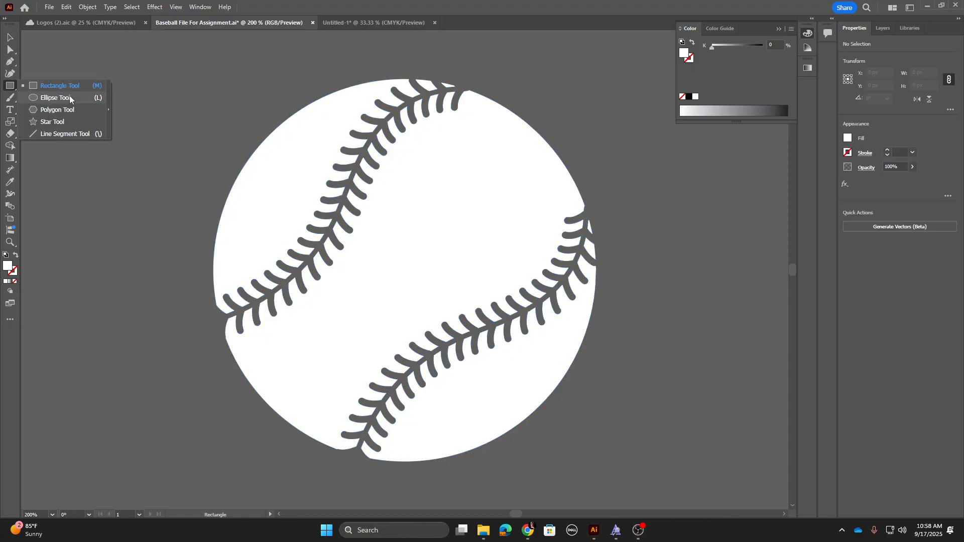
left_click(72, 97)
double_click(7, 266)
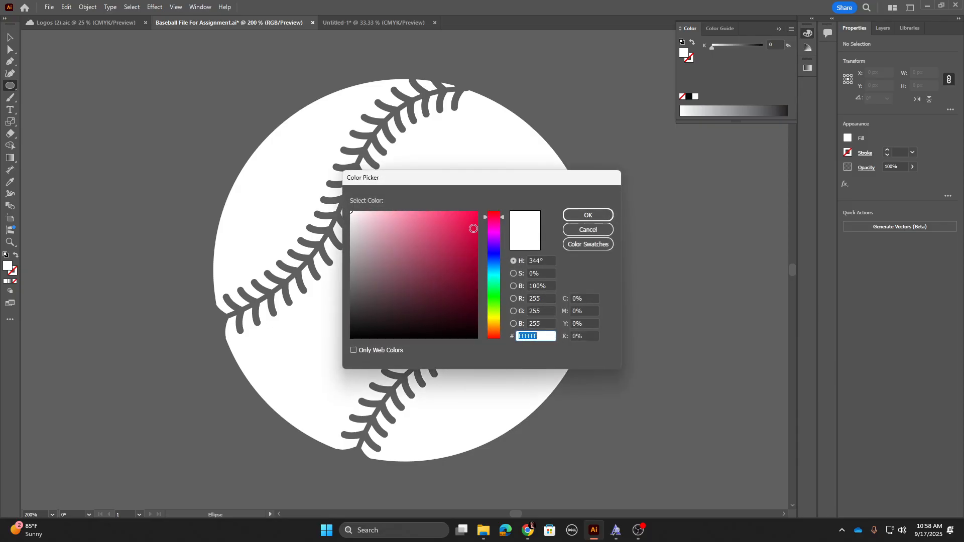
left_click_drag(472, 215, 494, 201)
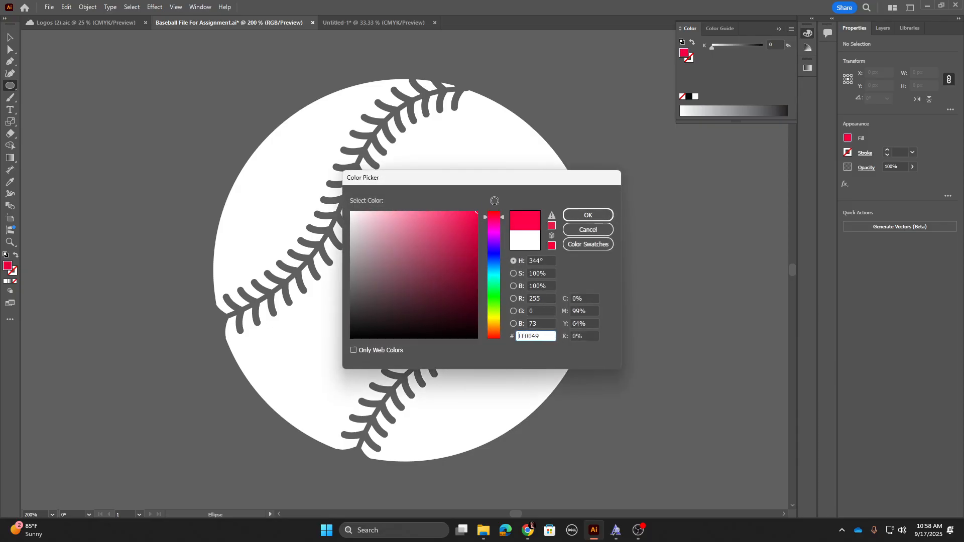
left_click(587, 215)
left_click_drag(249, 110, 598, 400)
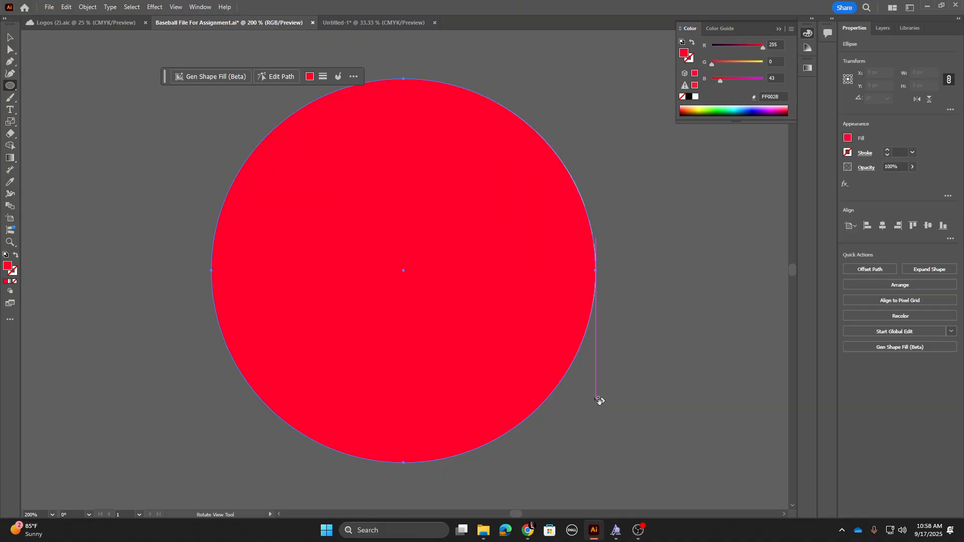
Step: Send the red circle behind the baseball so the stitches show red
left_click(12, 40)
right_click(341, 236)
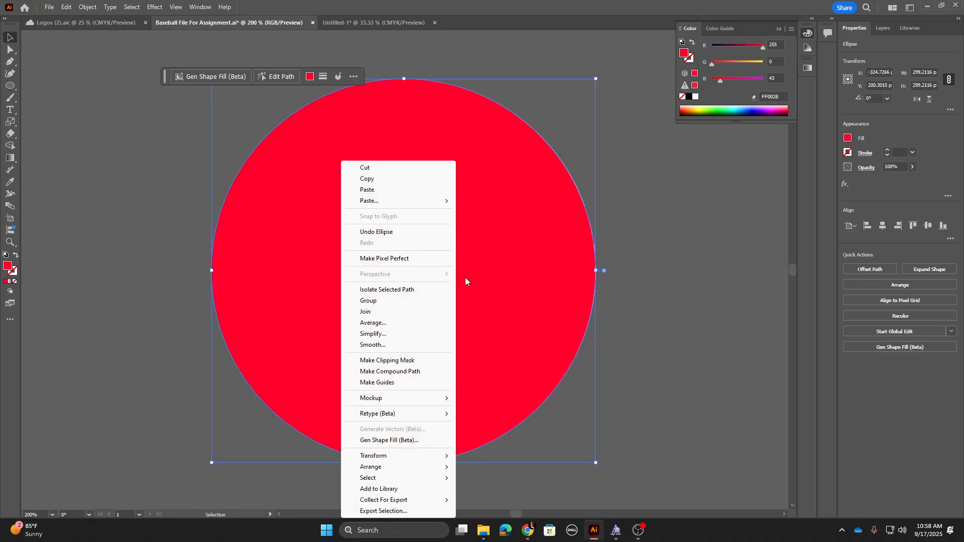
mouse_move(381, 468)
left_click(507, 501)
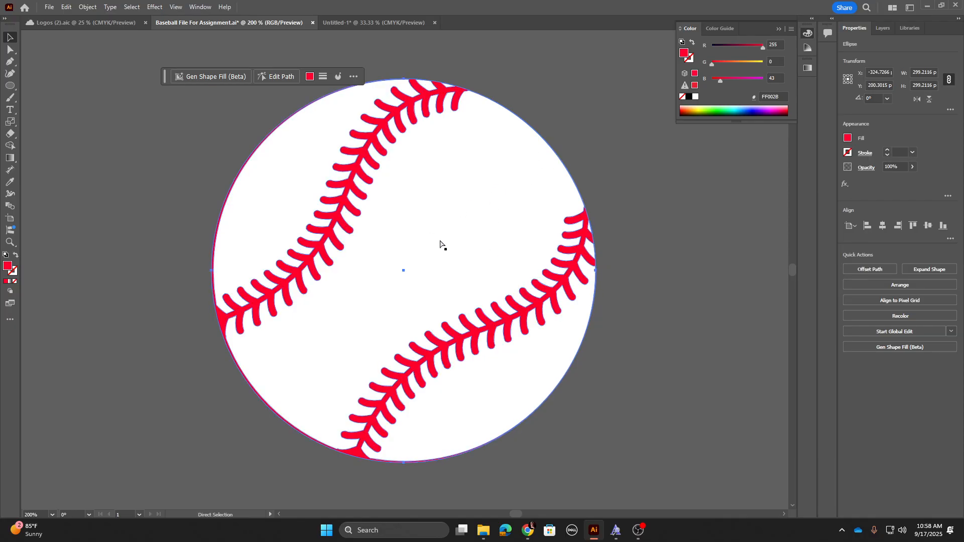
left_click_drag(210, 466, 214, 465)
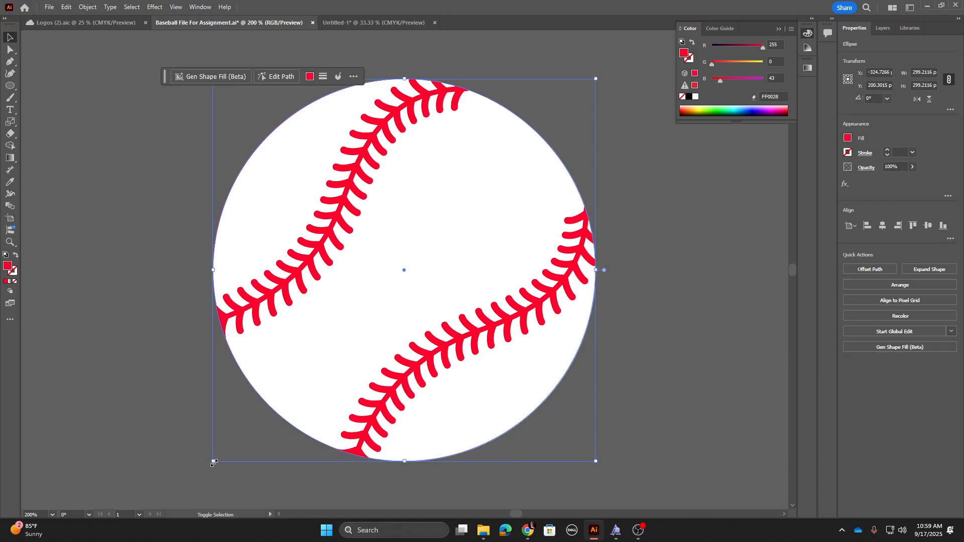
left_click(647, 185)
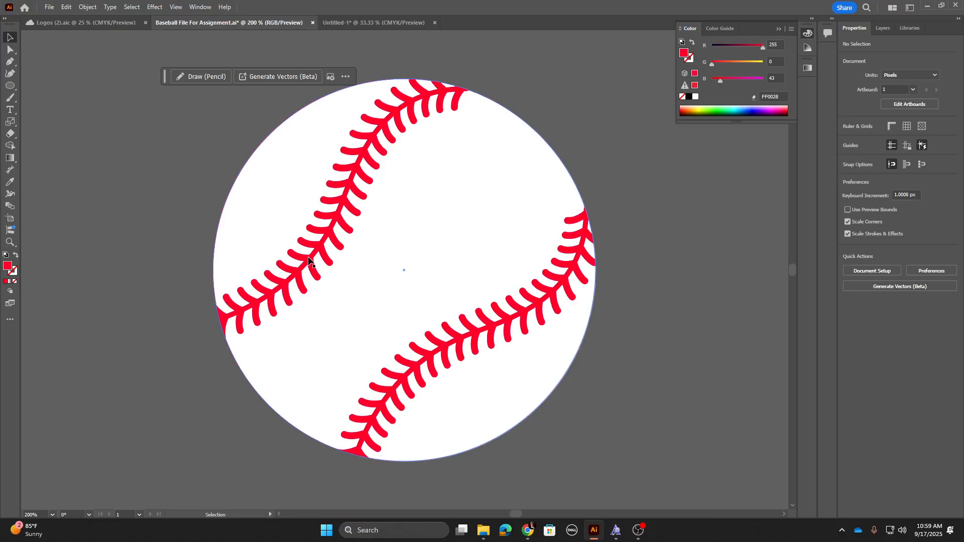
Step: Shift the red circle left behind the baseball and give it a red stroke of 10 pt
left_click_drag(310, 262, 209, 263)
left_click(16, 273)
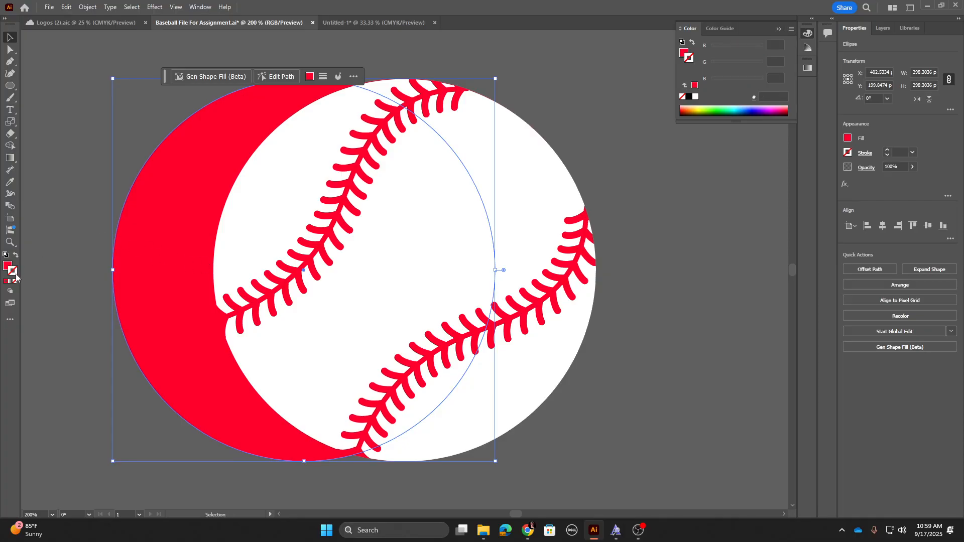
left_click(6, 282)
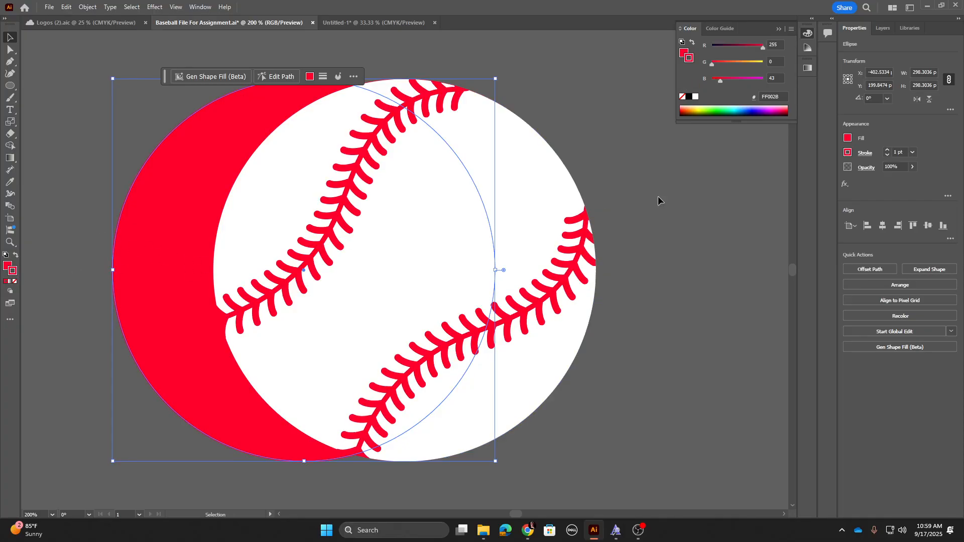
left_click(903, 153)
type("10")
key("Return")
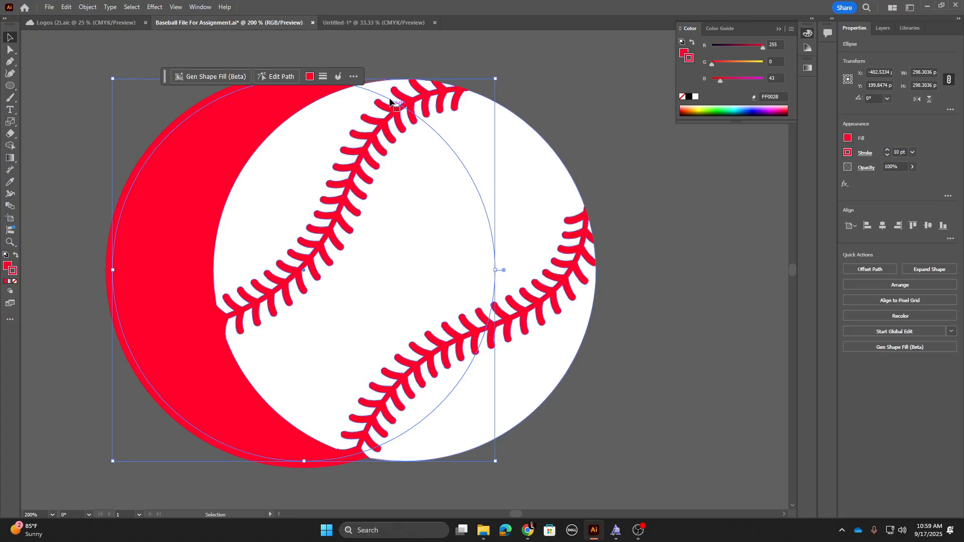
Step: Expand the red circle's fill and stroke and unite them into a single shape
left_click(87, 7)
left_click(107, 138)
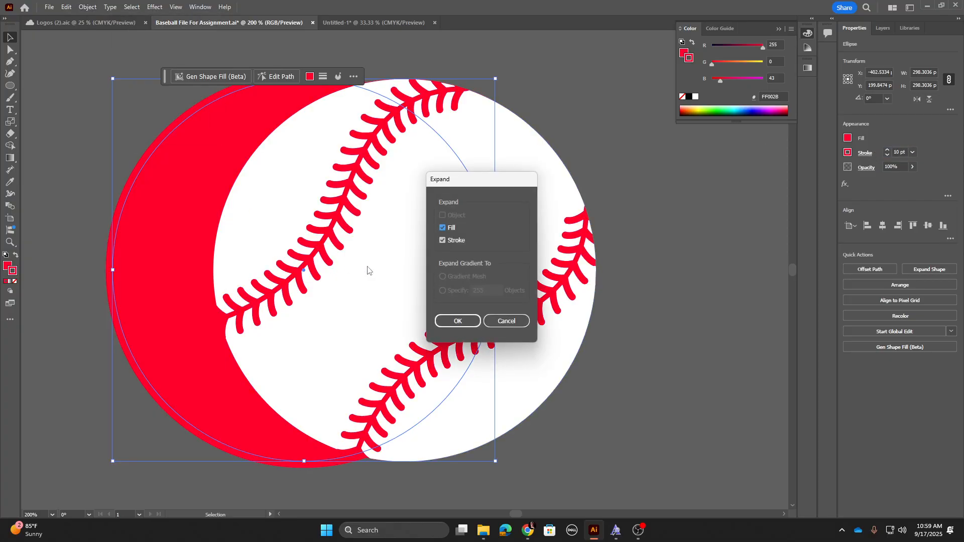
left_click(454, 321)
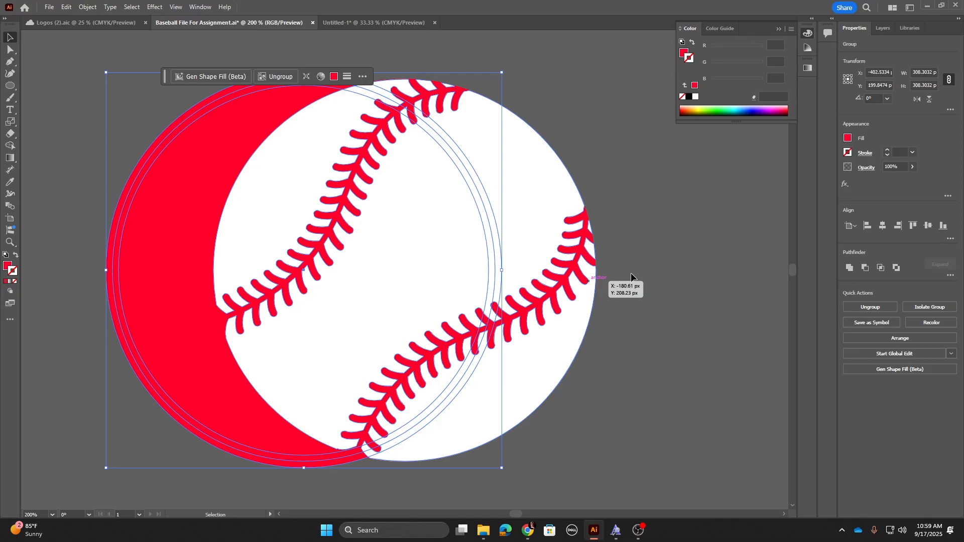
left_click(850, 269)
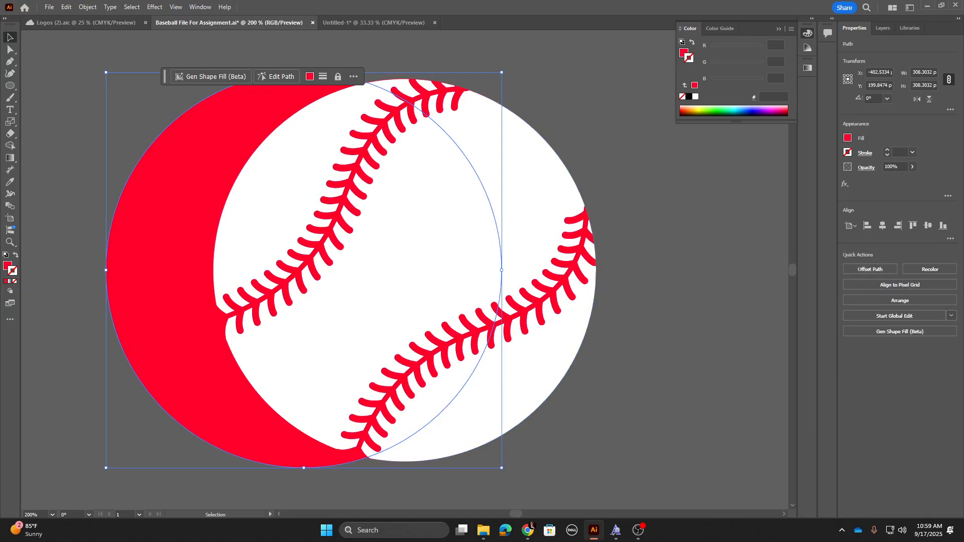
Step: Change the united circle's fill color to 000000
double_click(7, 266)
type("000000")
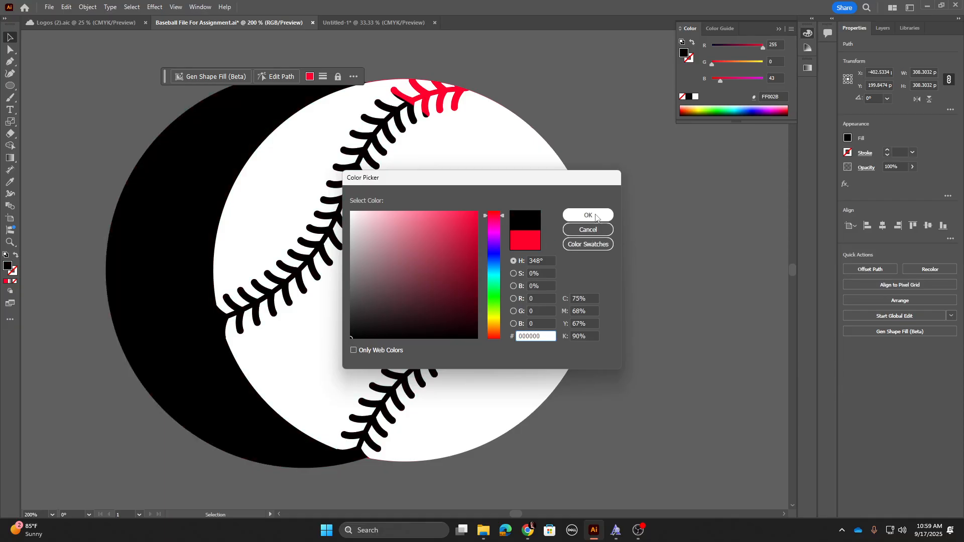
left_click(589, 215)
Step: Send the black circle behind the baseball using Arrange
right_click(188, 221)
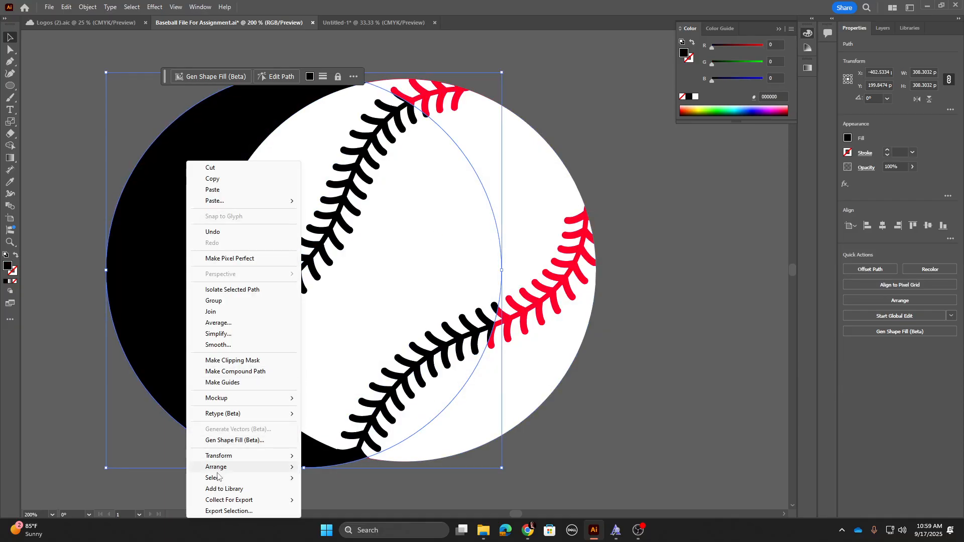
mouse_move(216, 467)
left_click(375, 500)
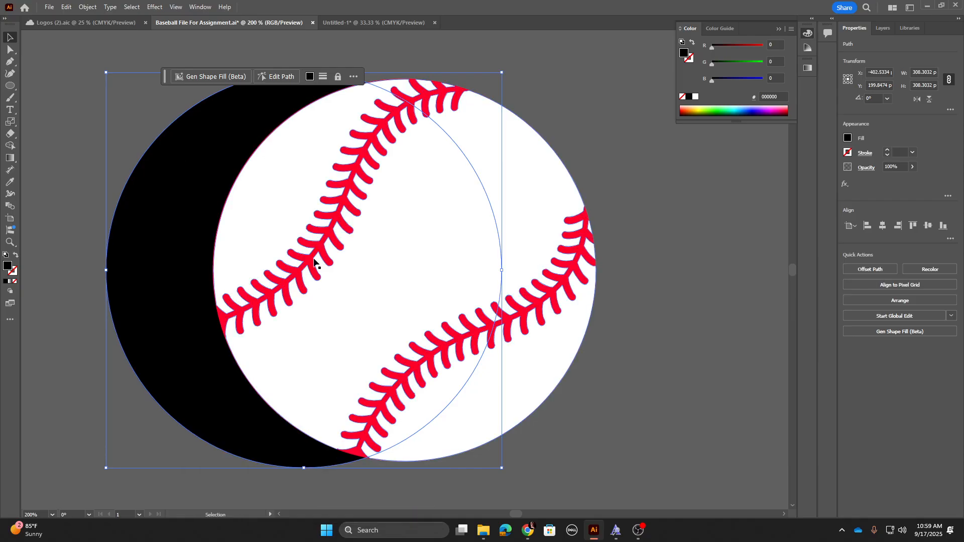
Step: Select the black circle and baseball together and align their horizontal and vertical centers
left_click(76, 142)
left_click_drag(75, 142, 402, 283)
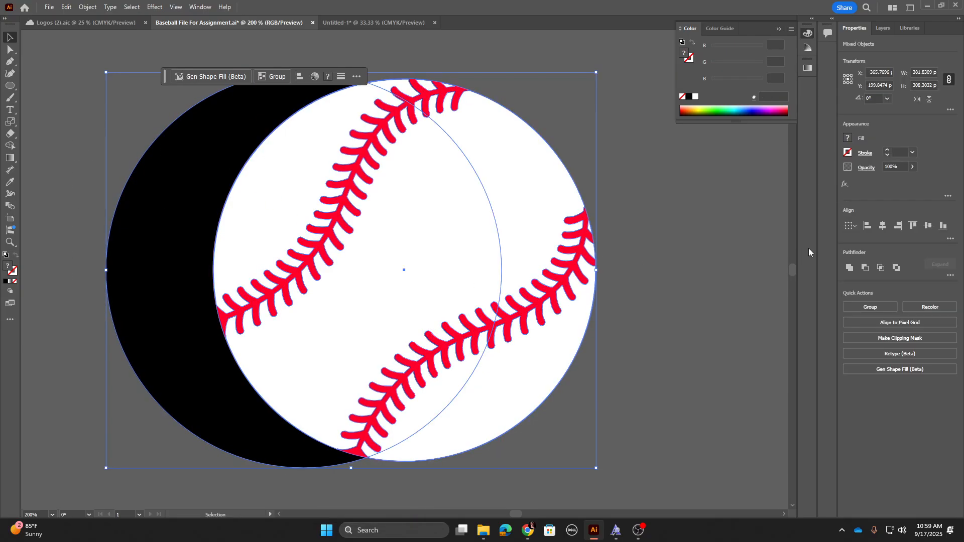
left_click(884, 230)
left_click(932, 228)
left_click(734, 231)
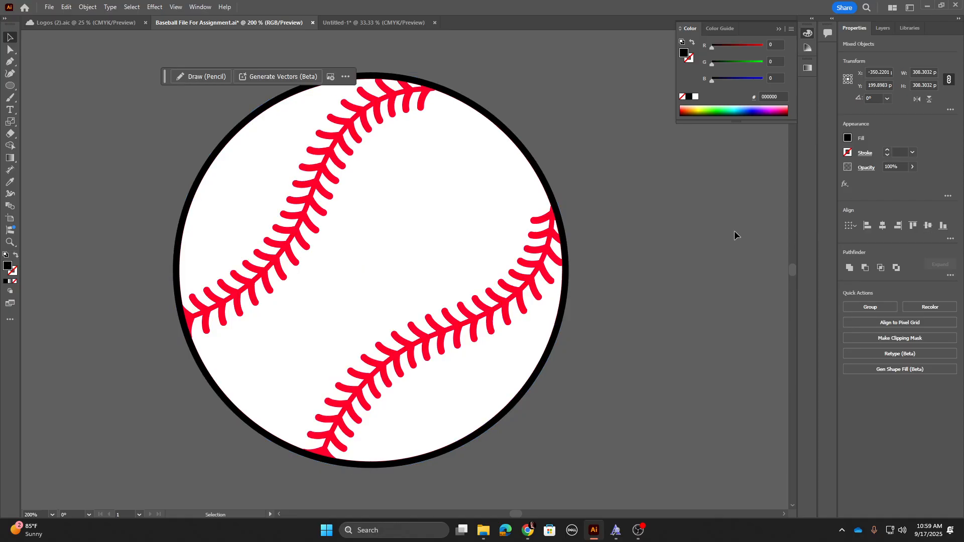
Step: Copy the outlined baseball and paste it into the Untitled-1 logo document
key("ctrl+1")
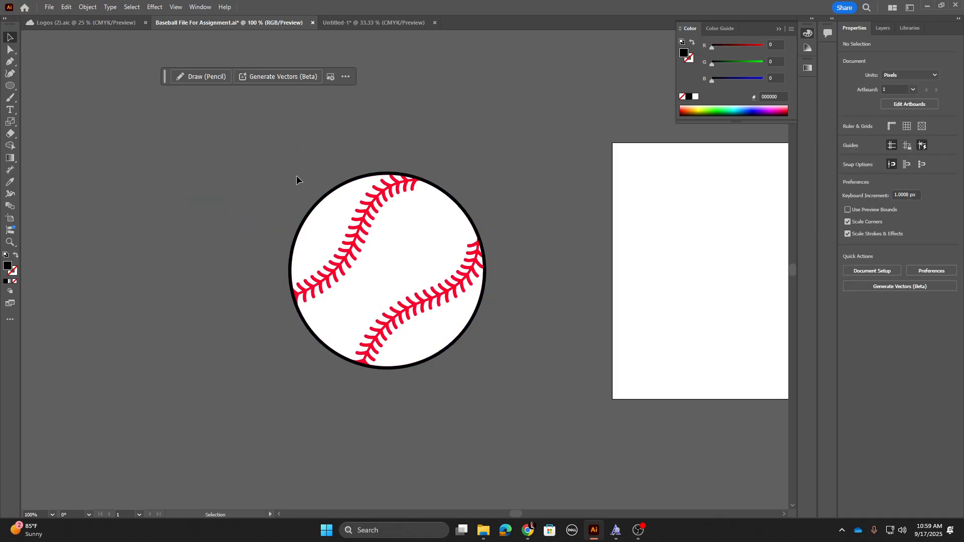
left_click_drag(502, 378, 502, 377)
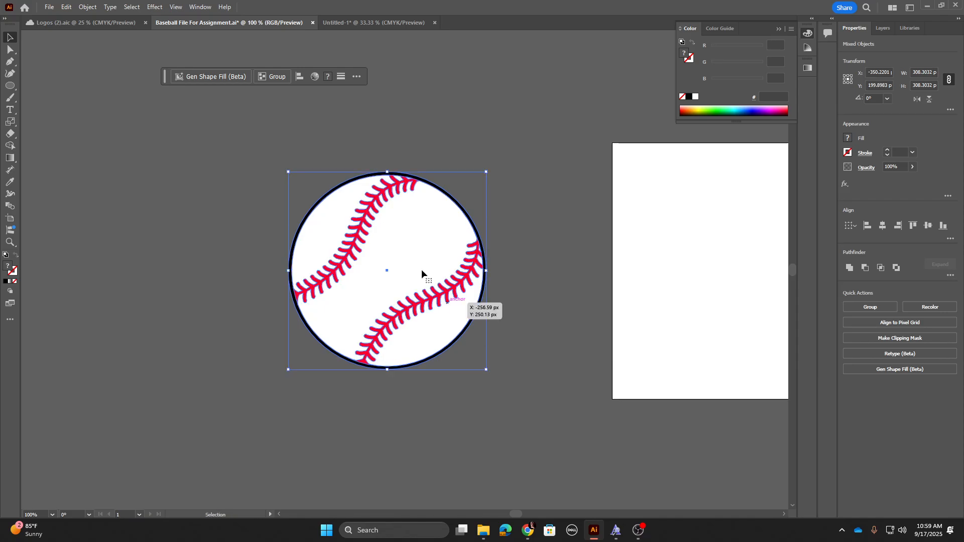
left_click(344, 22)
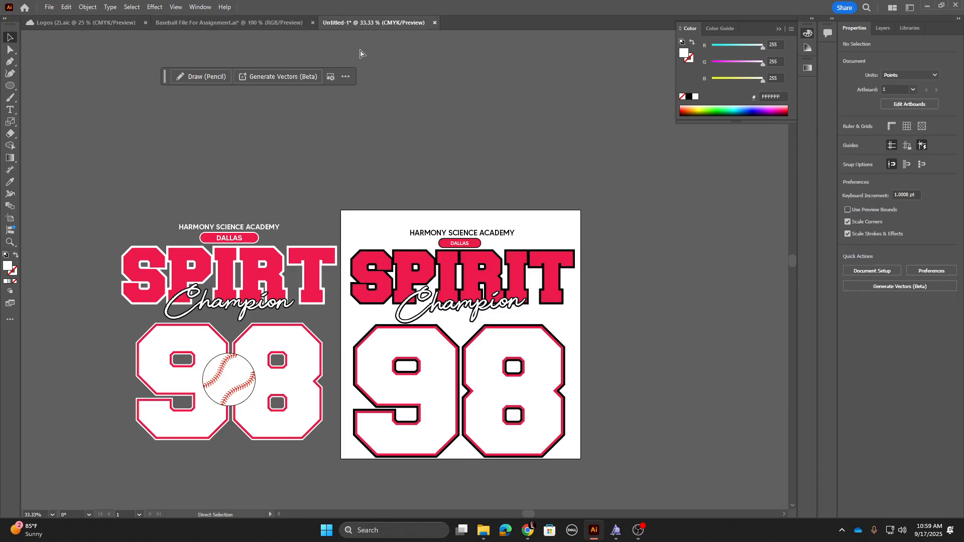
key("ctrl+v")
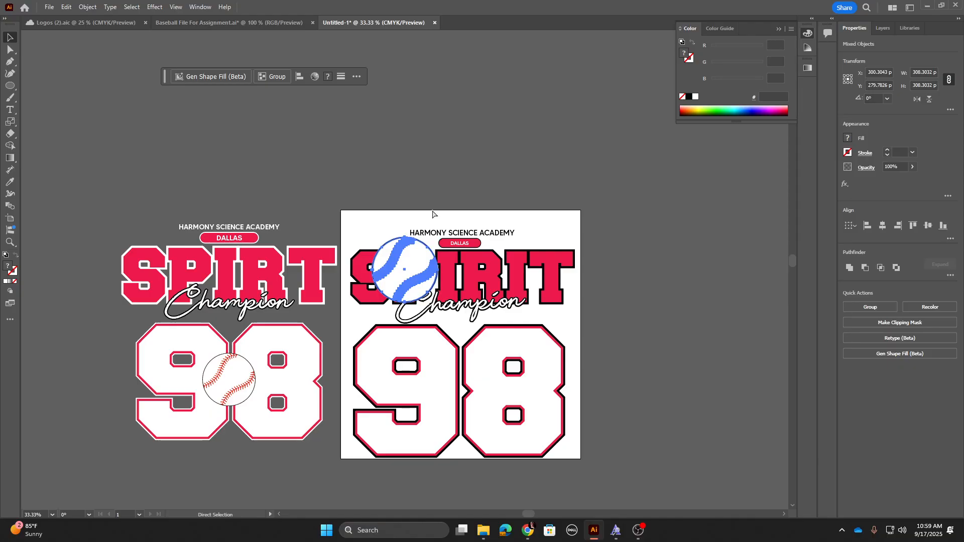
Step: Move the baseball to sit centered between the 9 and the 8
left_click_drag(413, 273, 462, 378)
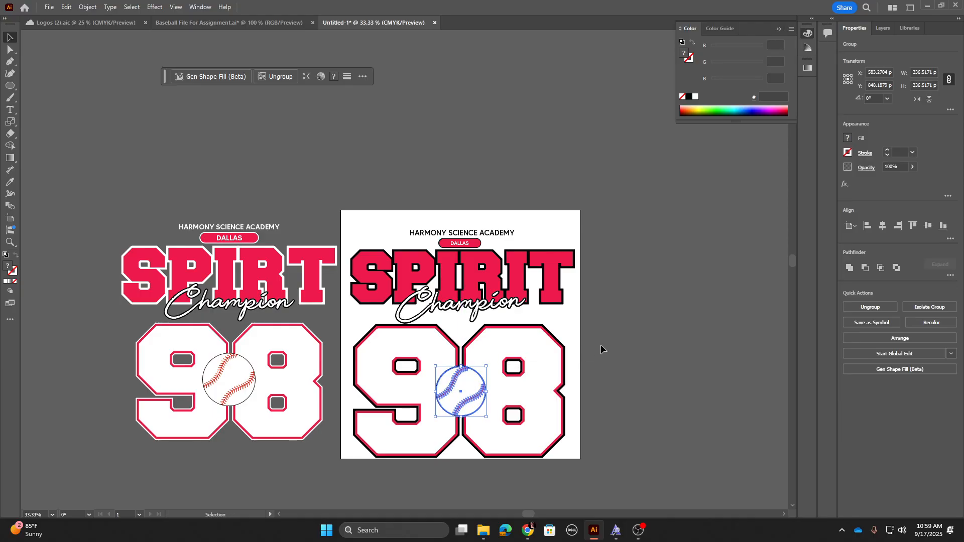
left_click(603, 344)
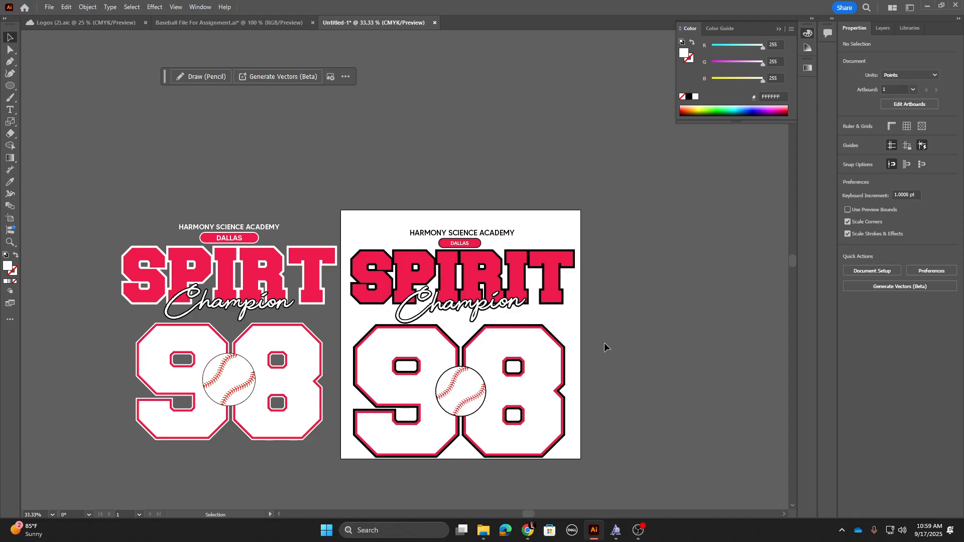
Step: Move the reference logo further left, away from the artboard
key("ctrl+equal")
key("ctrl+equal")
left_click_drag(520, 318, 498, 223)
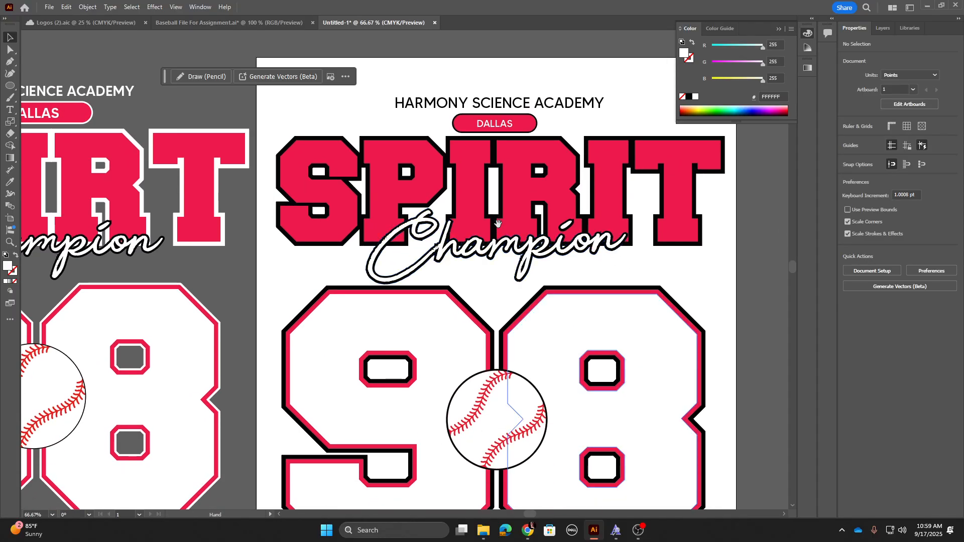
key("ctrl+minus")
key("ctrl+minus")
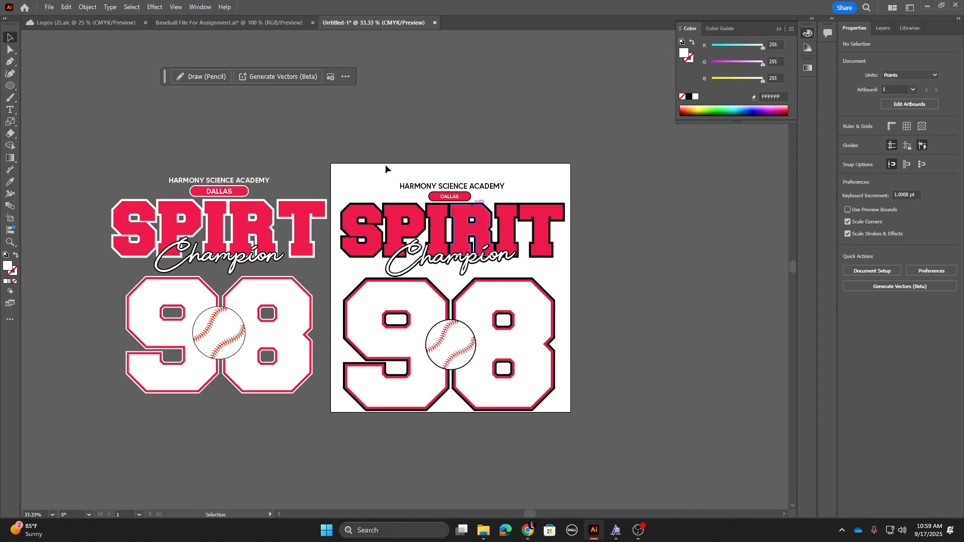
left_click_drag(288, 375, 58, 300)
left_click(213, 286)
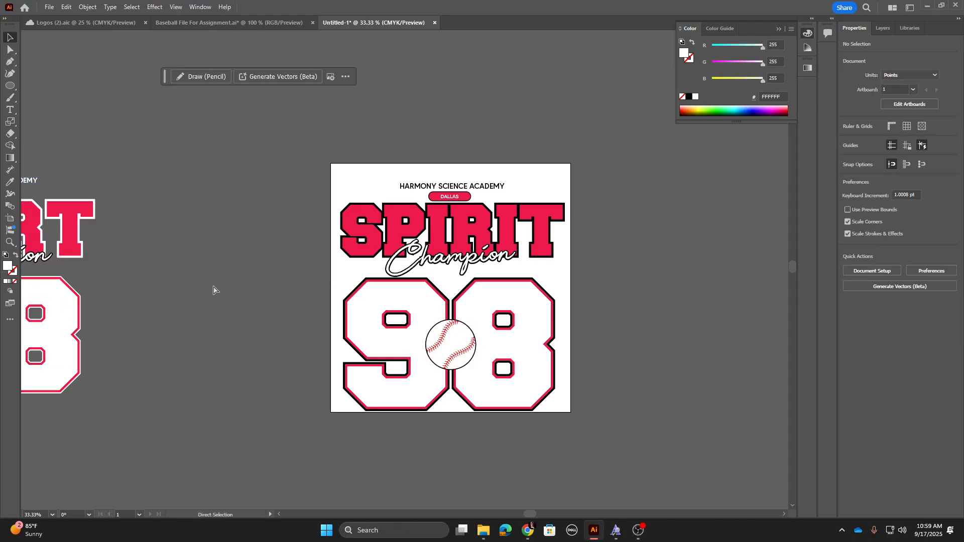
Step: Inside the baseball group, recolor the stitches by sampling the logo's red EE1C4E with the Eyedropper
key("ctrl+plus")
key("ctrl+plus")
key("ctrl+plus")
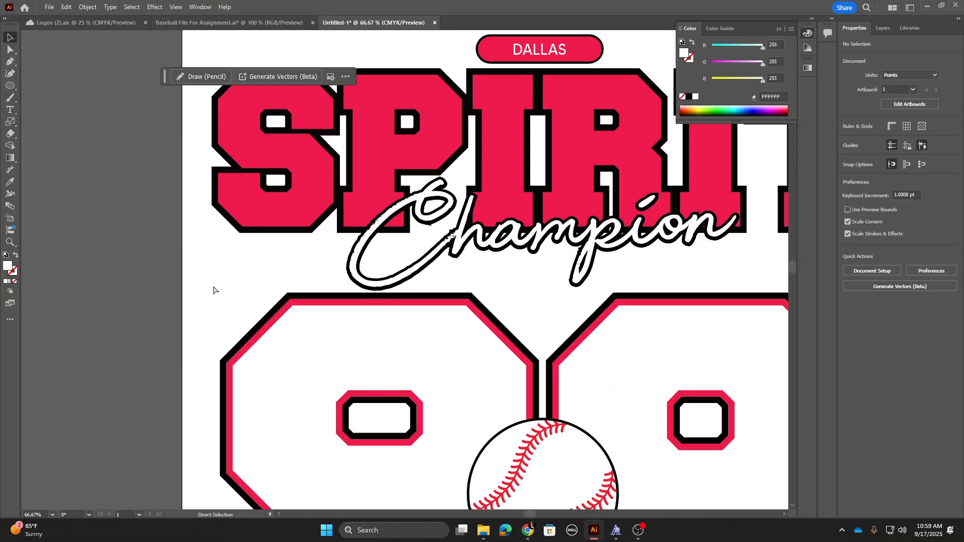
left_click_drag(211, 280, 216, 105)
left_click(486, 329)
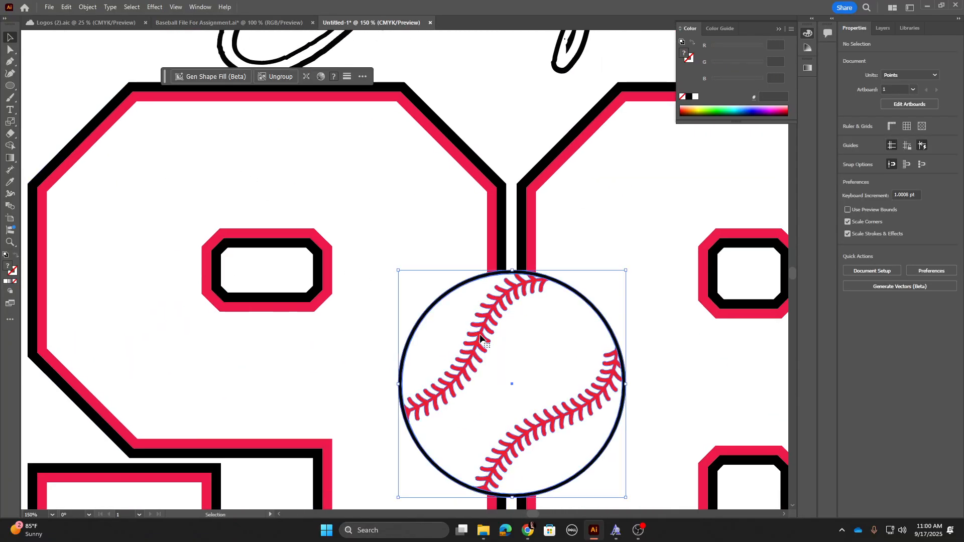
double_click(485, 329)
left_click(486, 328)
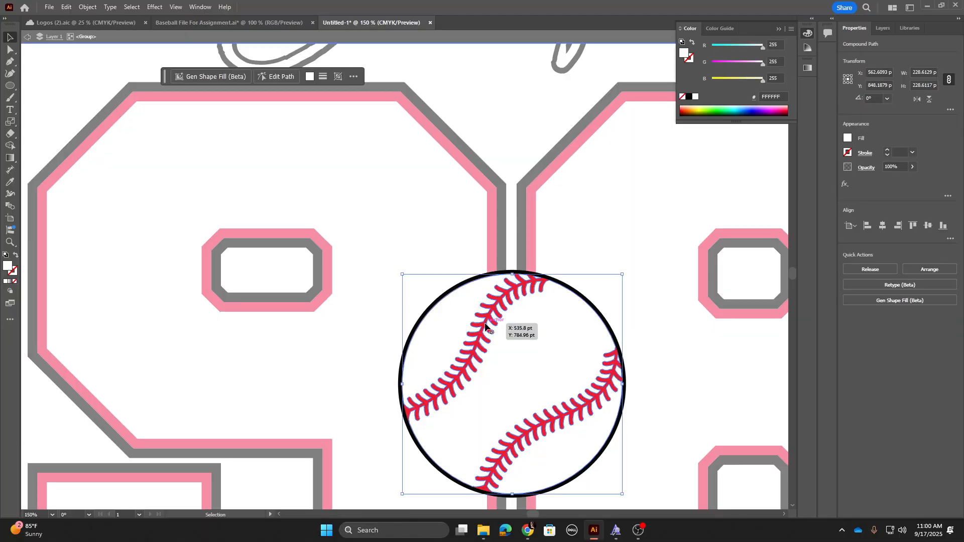
left_click(482, 326)
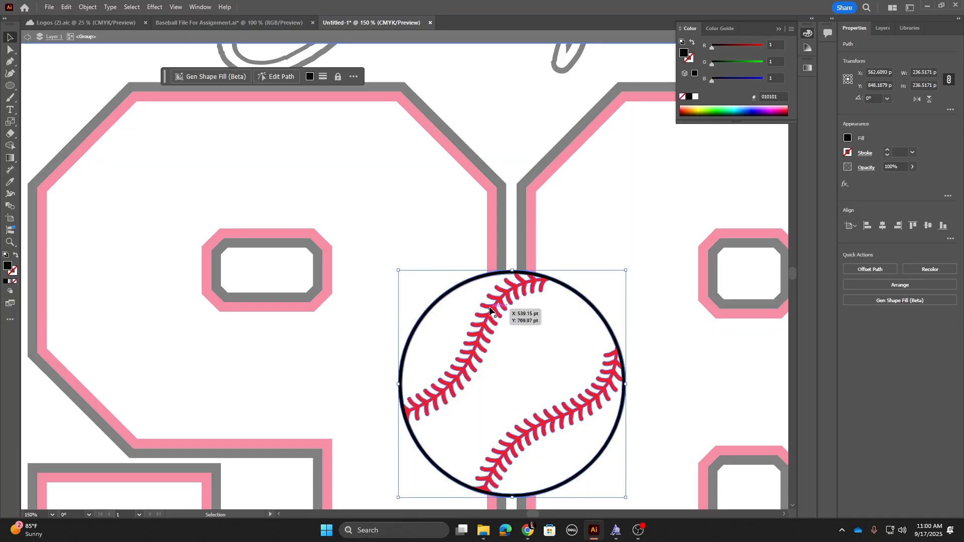
key("ctrl+equal")
key("ctrl+equal")
key("ctrl+equal")
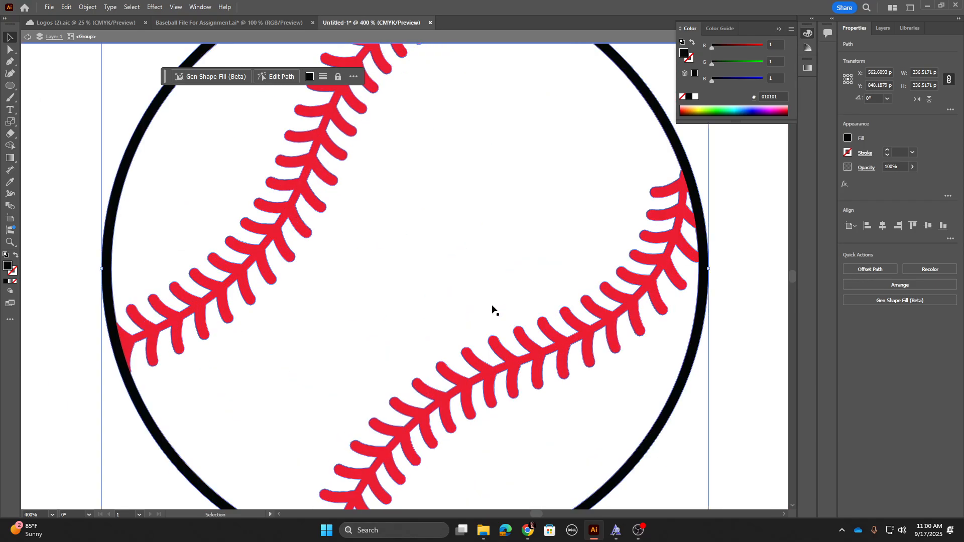
left_click(522, 341)
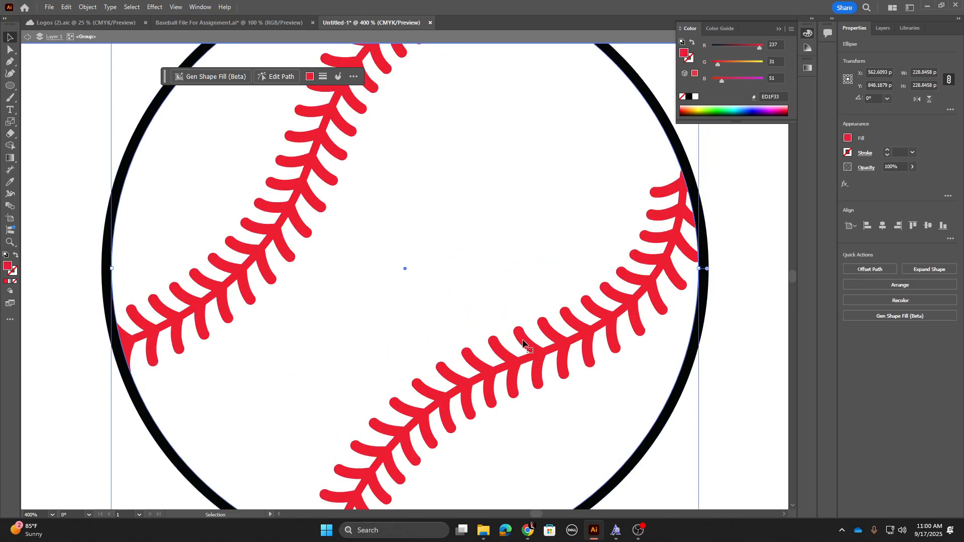
left_click_drag(404, 52, 461, 348)
key("i")
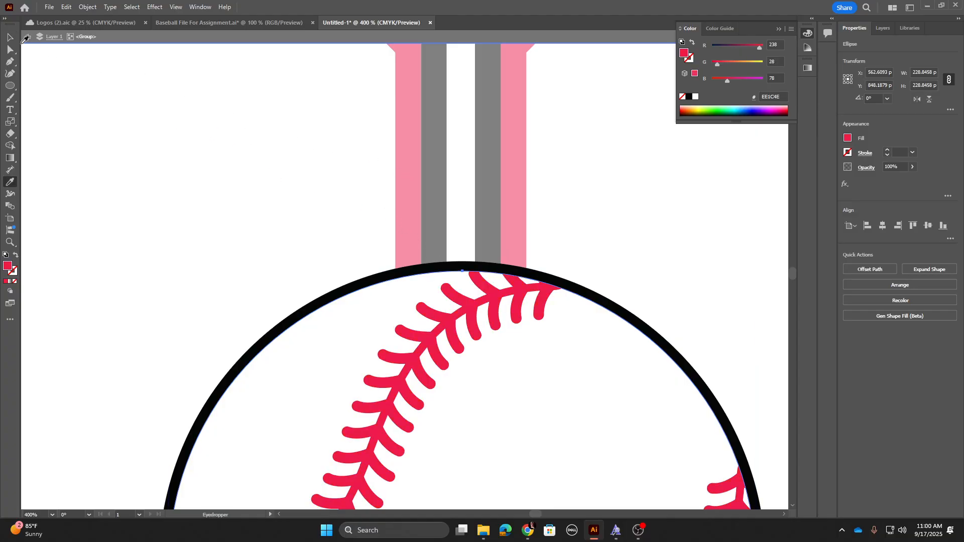
left_click(10, 38)
double_click(163, 166)
key("ctrl+minus")
key("ctrl+minus")
key("ctrl+minus")
key("ctrl+minus")
key("ctrl+minus")
key("ctrl+minus")
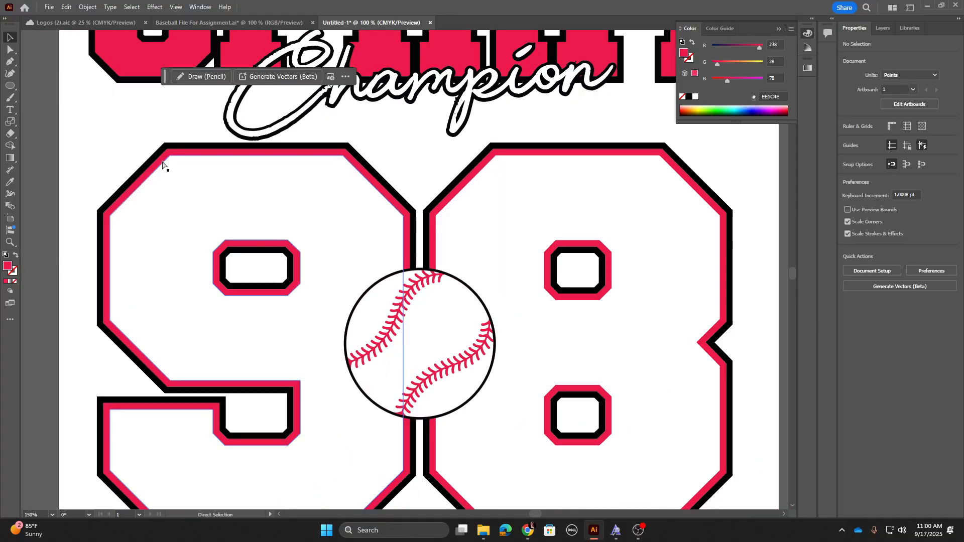
Step: Ungroup the baseball artwork
right_click(431, 314)
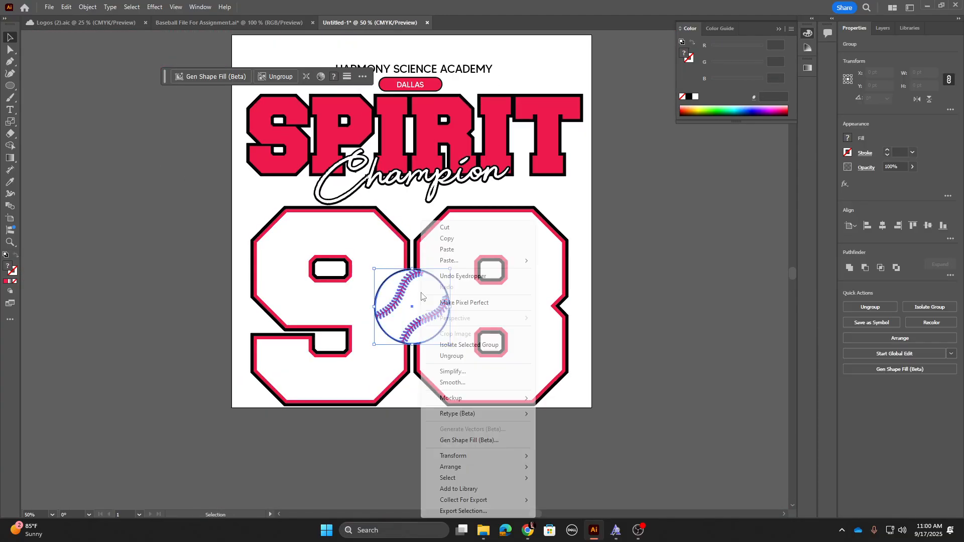
left_click(468, 356)
left_click(692, 292)
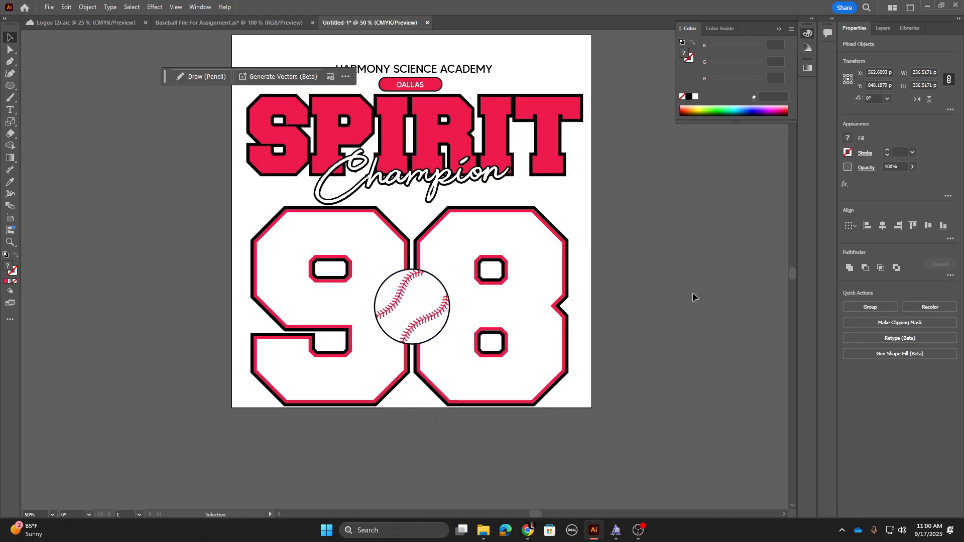
Step: Select all objects with the same fill and stroke as the SPIRIT lettering
left_click_drag(501, 221, 504, 287)
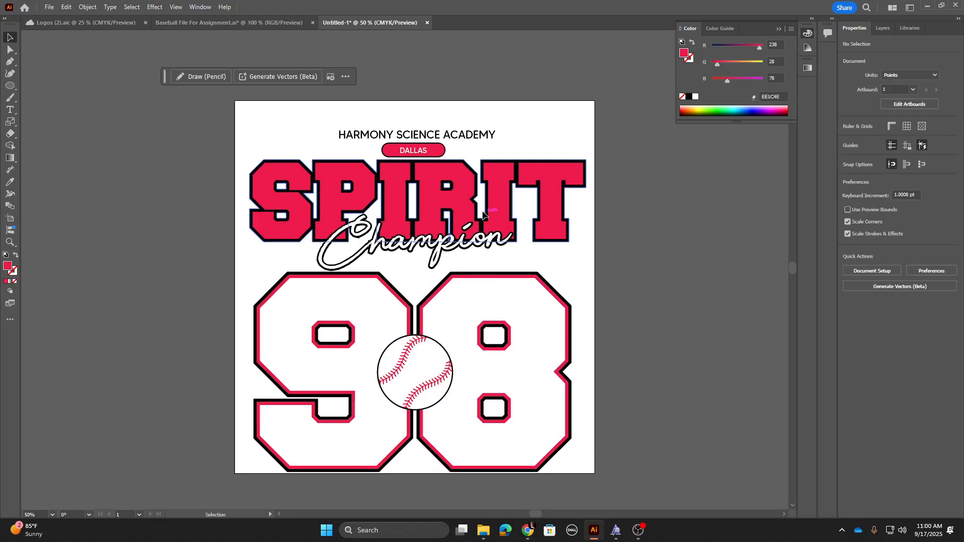
left_click(457, 198)
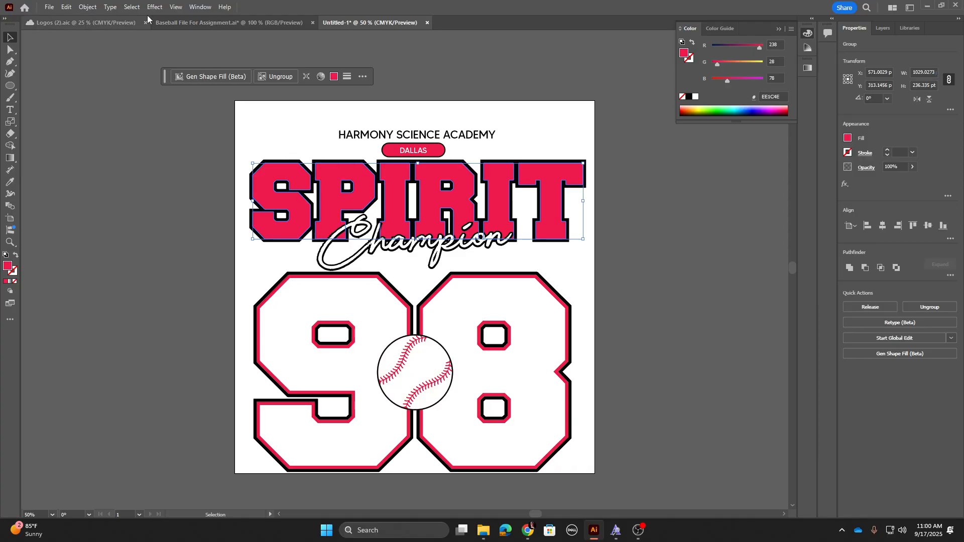
left_click(132, 7)
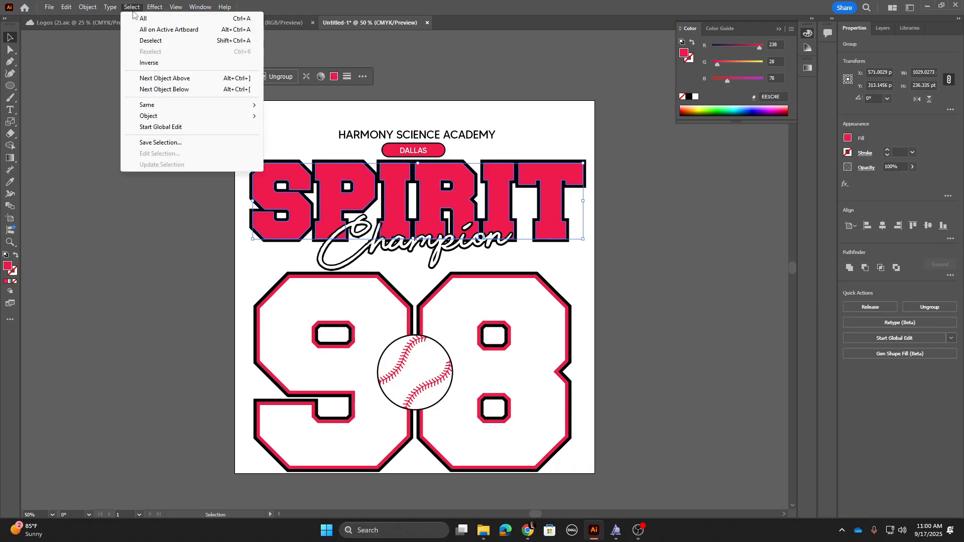
mouse_move(254, 106)
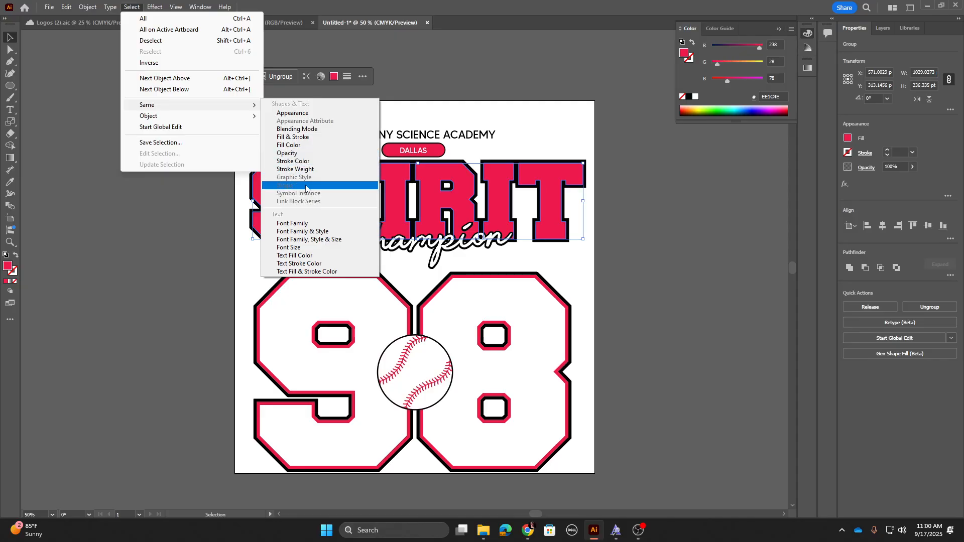
left_click(295, 139)
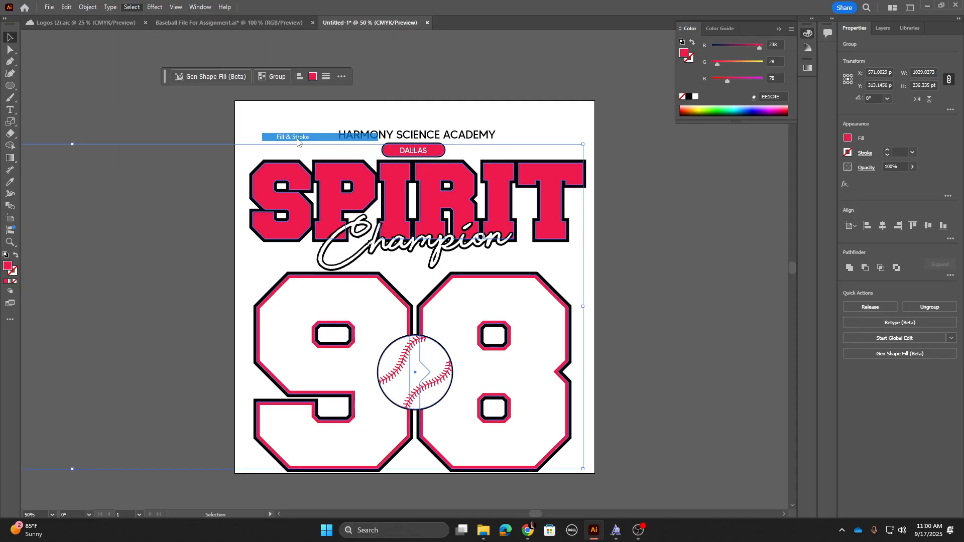
Step: Select and delete the reference logo placed to the left of the artboard
scroll(326, 171, "left", 10)
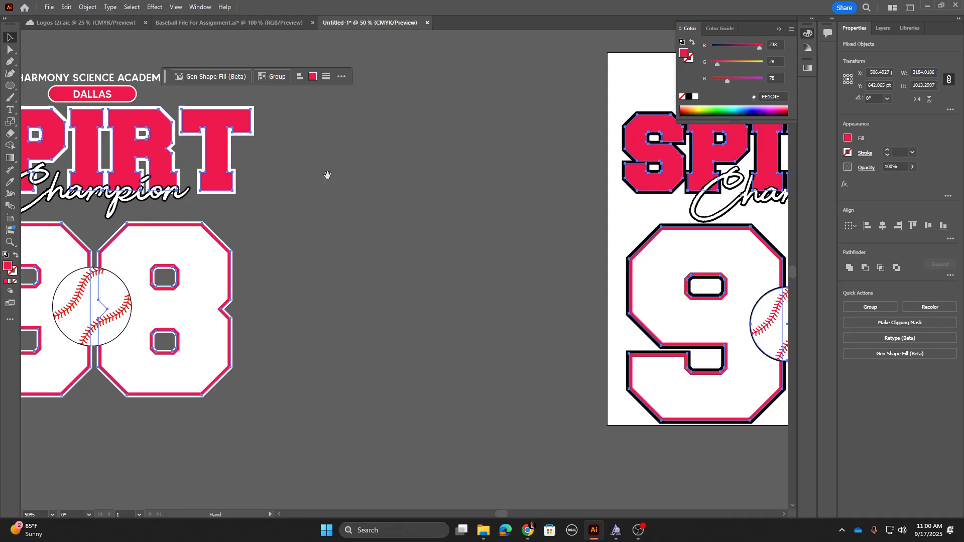
left_click(293, 149, "shift")
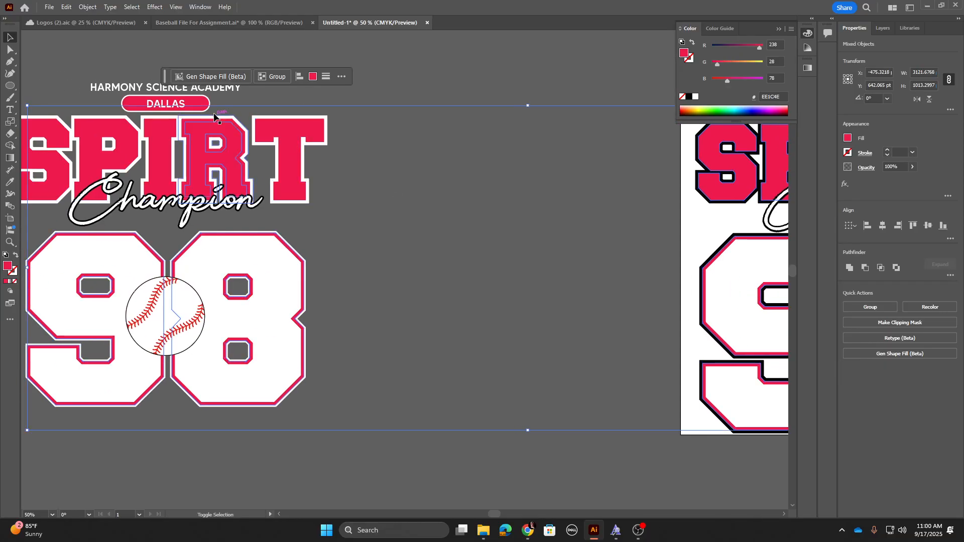
left_click(350, 215)
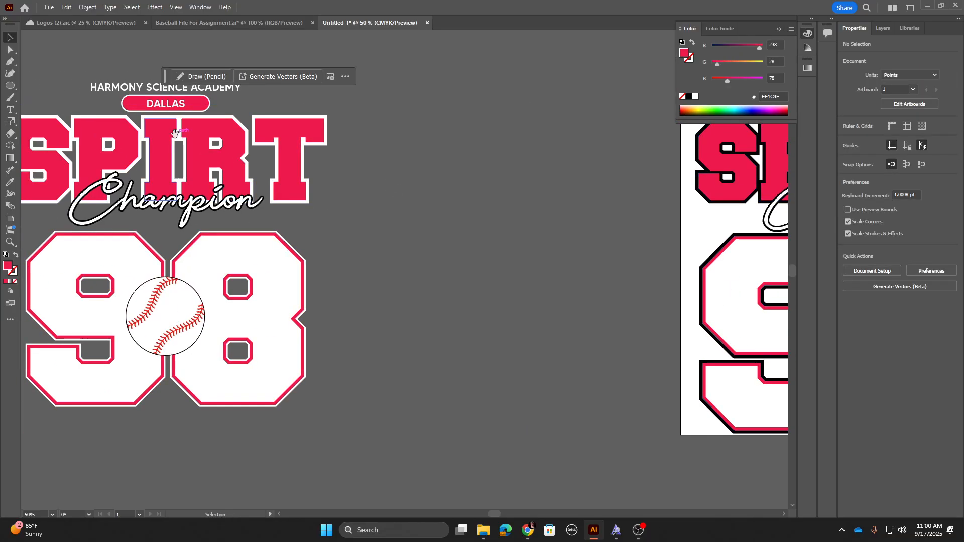
left_click_drag(160, 153, 253, 210)
left_click_drag(75, 127, 445, 489)
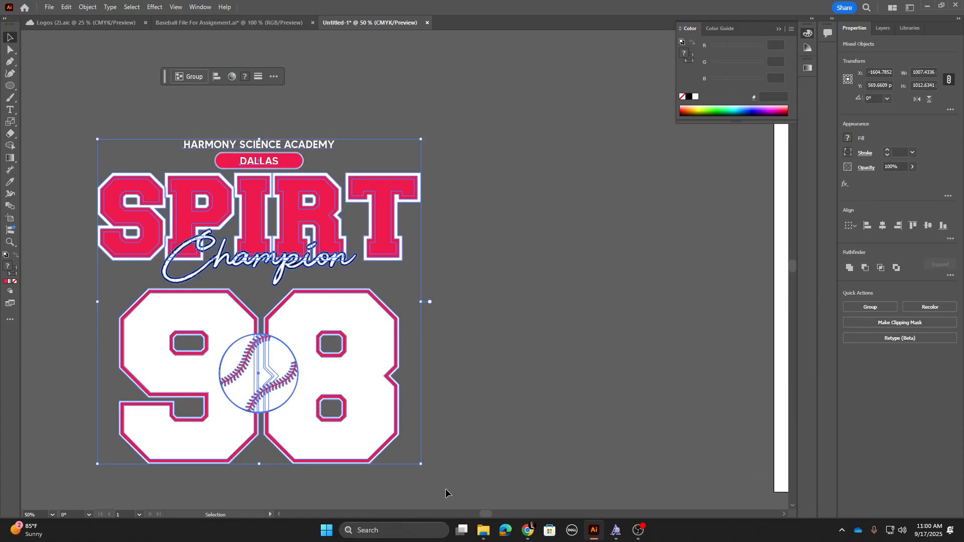
key("Delete")
left_click_drag(504, 314, 10, 321)
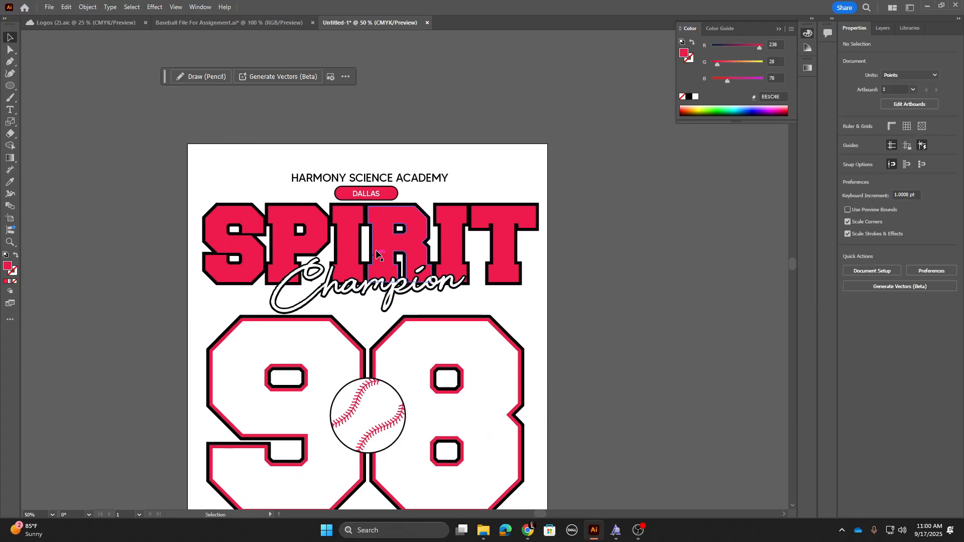
Step: Try to unite all shapes sharing the SPIRIT lettering's fill and stroke with Pathfinder Unite
left_click(383, 239)
left_click(131, 8)
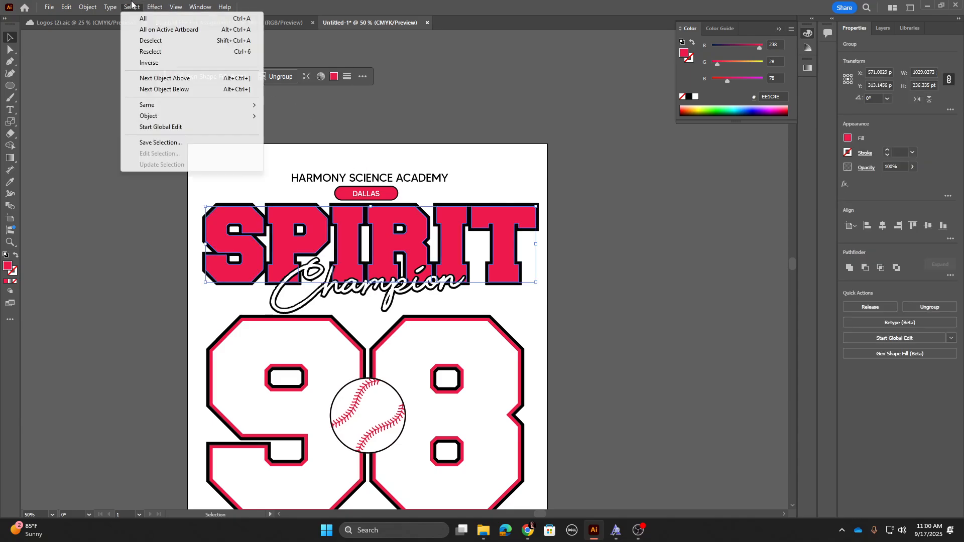
mouse_move(151, 105)
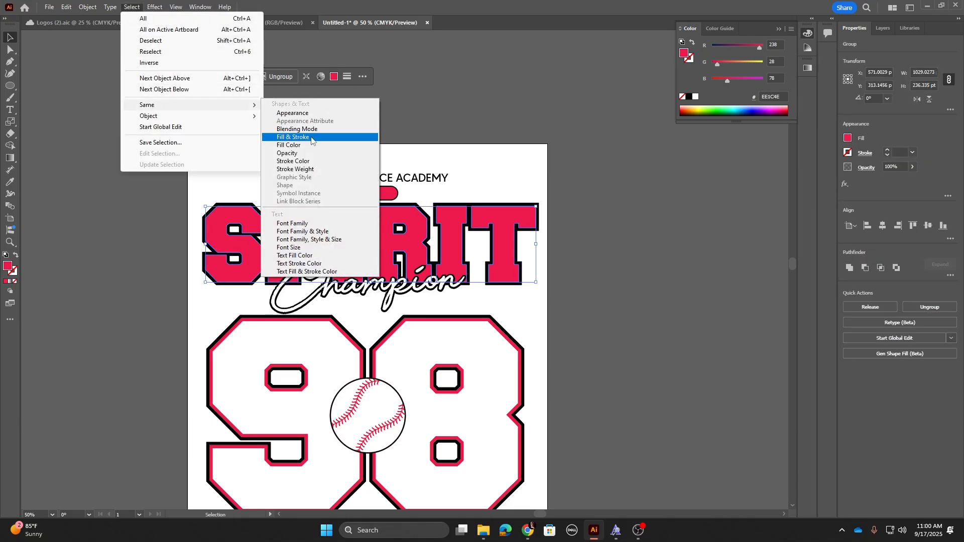
left_click(312, 138)
left_click_drag(604, 366, 406, 311)
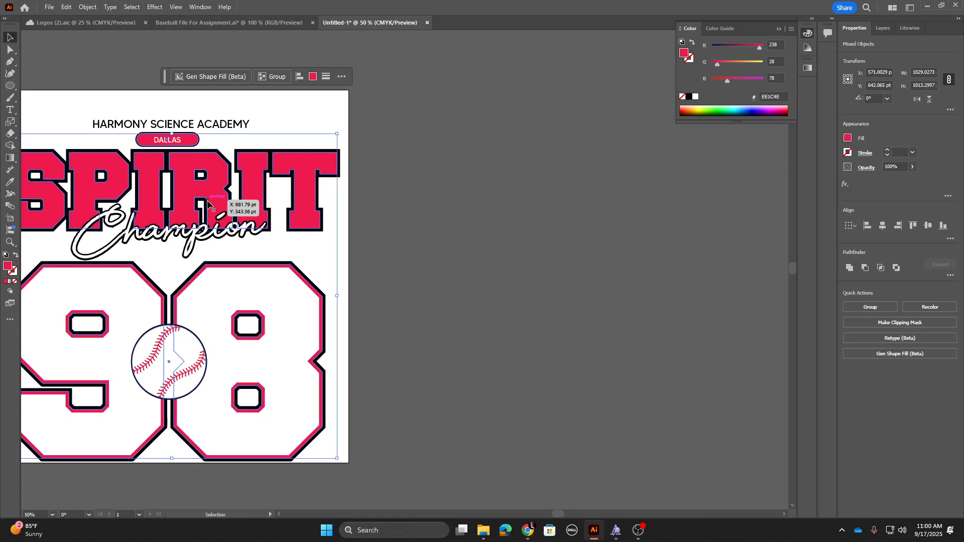
left_click_drag(209, 224, 651, 221)
key("ctrl+z")
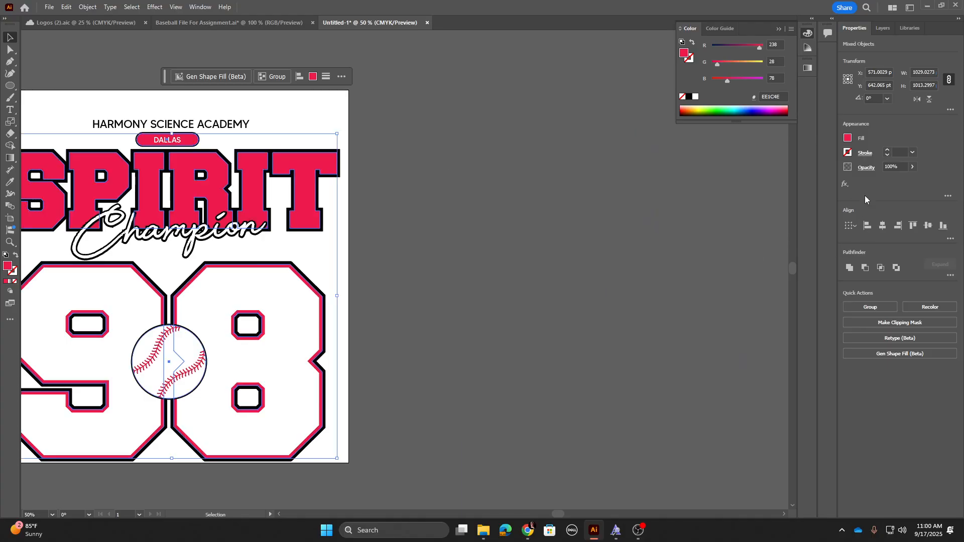
left_click(849, 269)
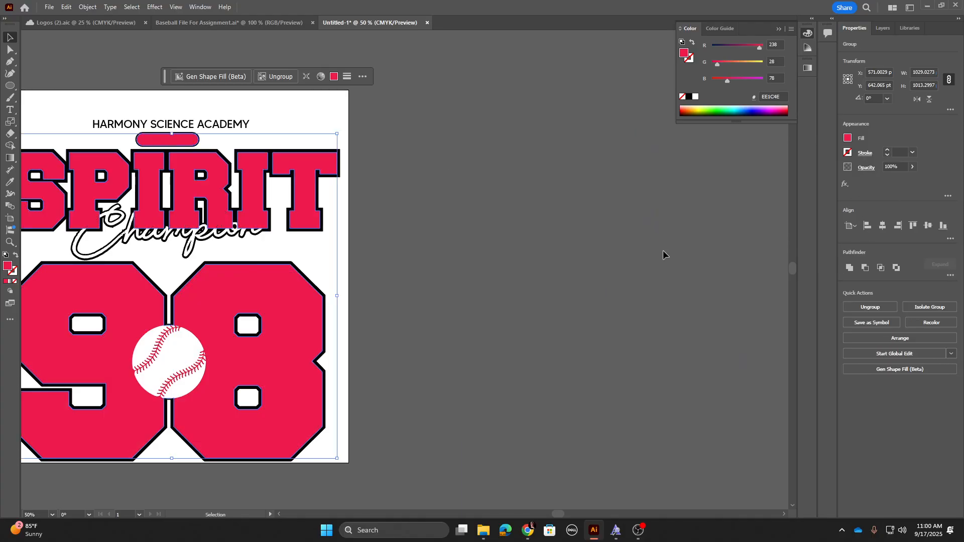
Step: Try to unite all shapes sharing the academy name's black fill and stroke with Pathfinder Unite
left_click(406, 275)
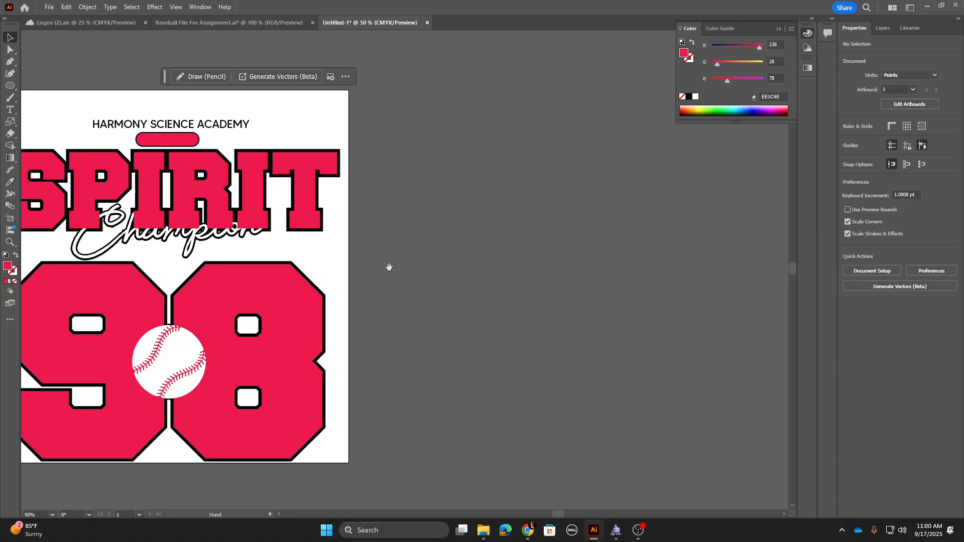
left_click_drag(389, 267, 566, 277)
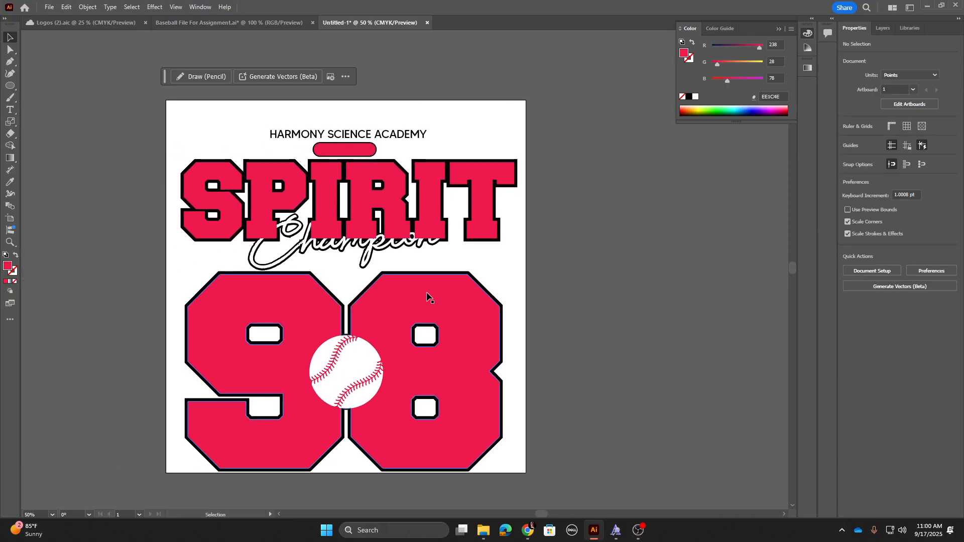
left_click(389, 162)
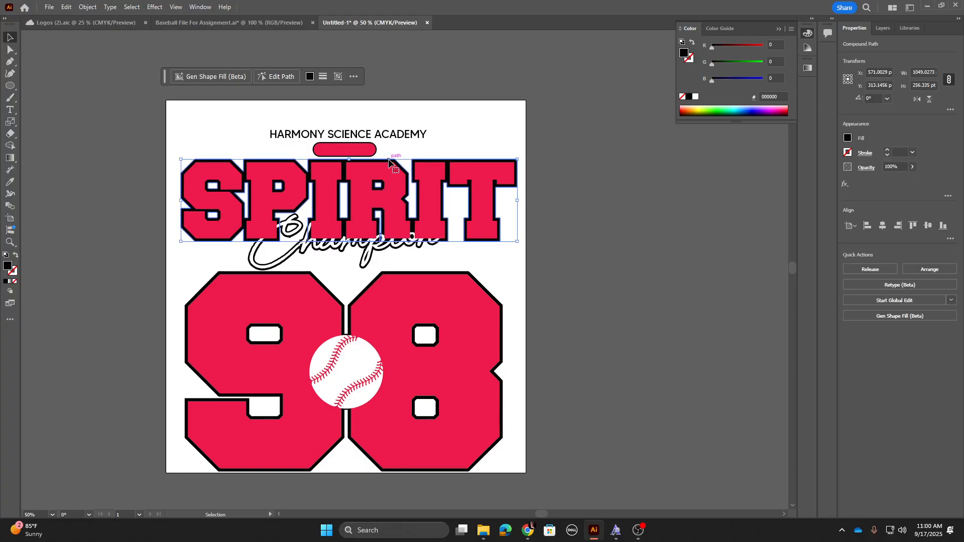
left_click(155, 8)
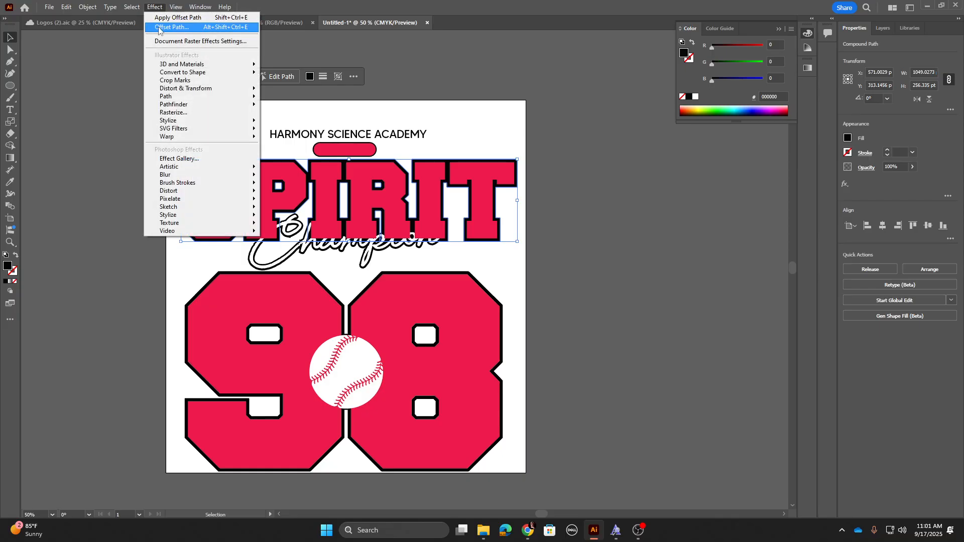
left_click(324, 135)
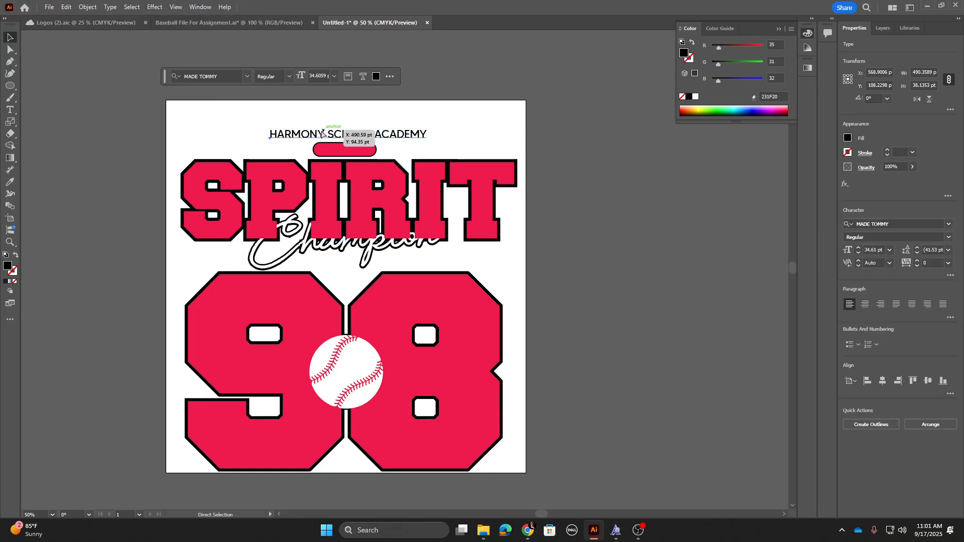
left_click(261, 133)
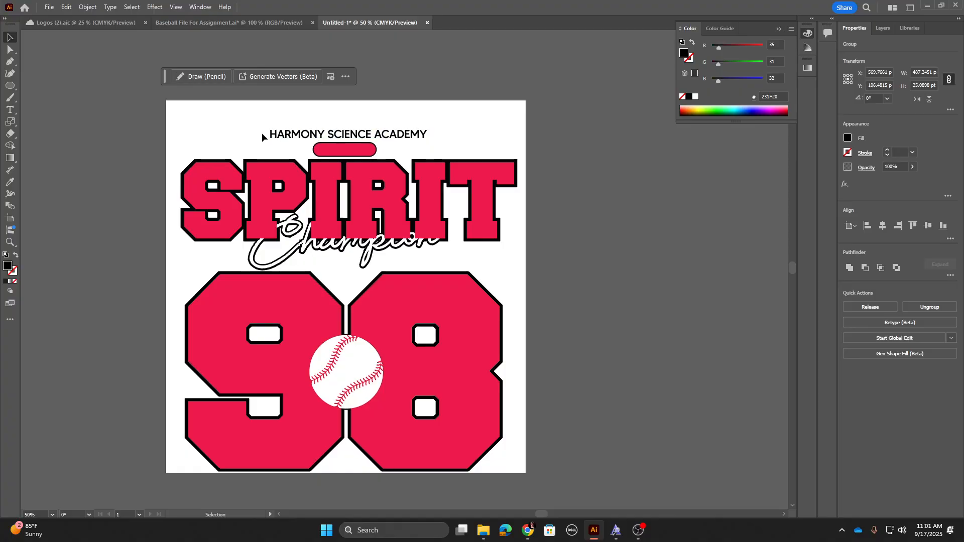
left_click(297, 134)
left_click(137, 6)
mouse_move(158, 105)
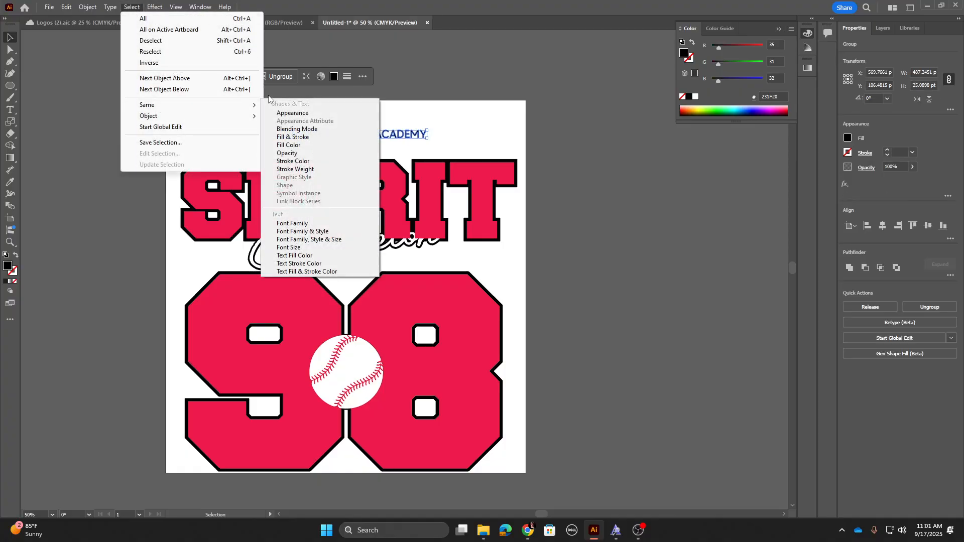
left_click(312, 137)
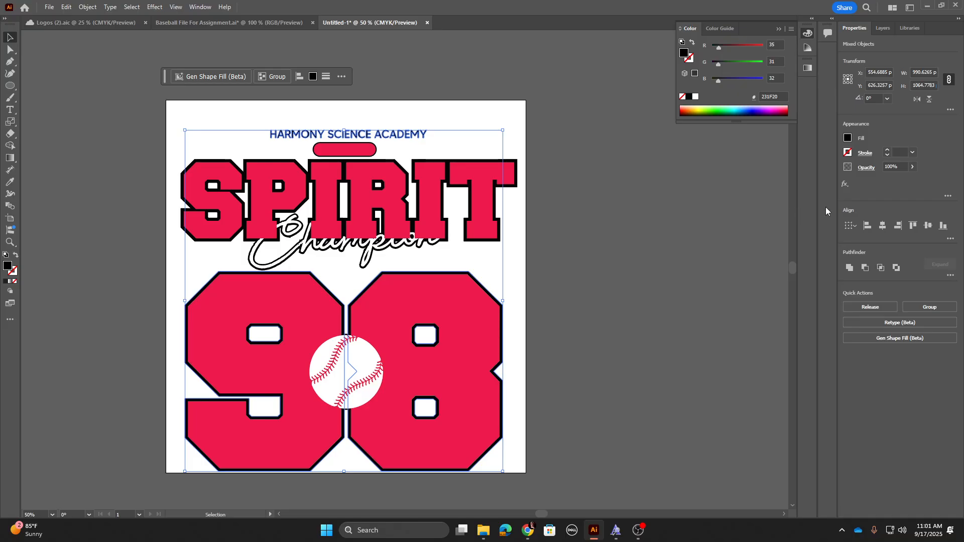
left_click(849, 268)
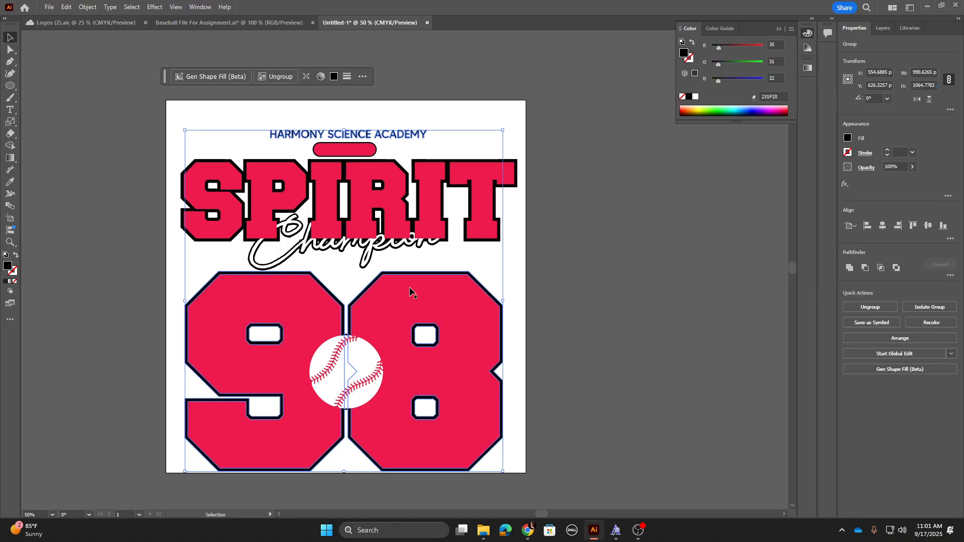
Step: Try to unite all shapes with the same white fill as the Champion script
left_click(291, 259)
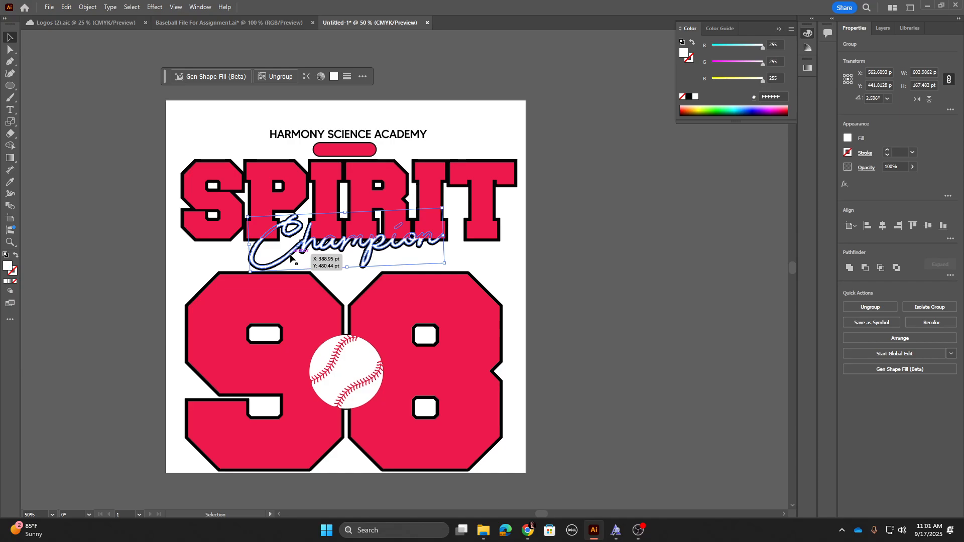
left_click(131, 7)
mouse_move(171, 106)
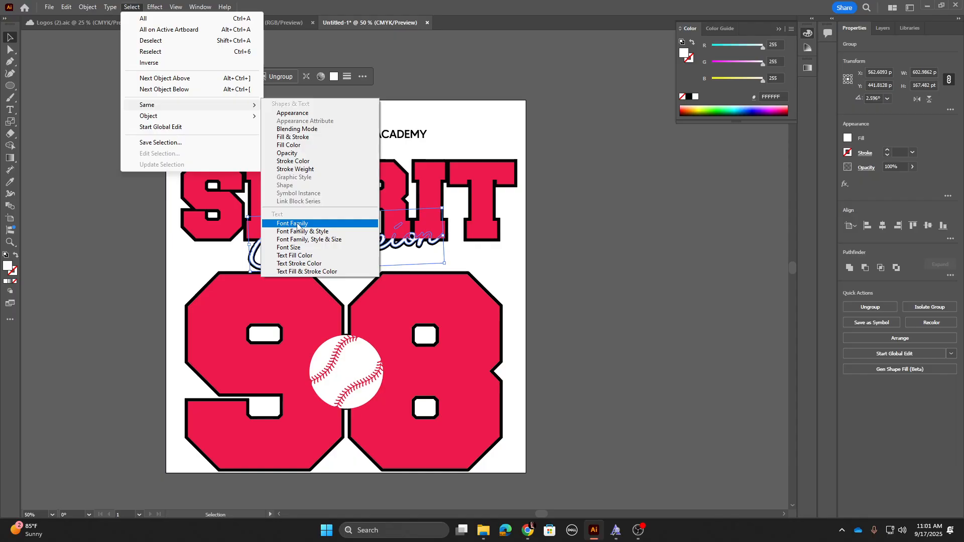
left_click(301, 146)
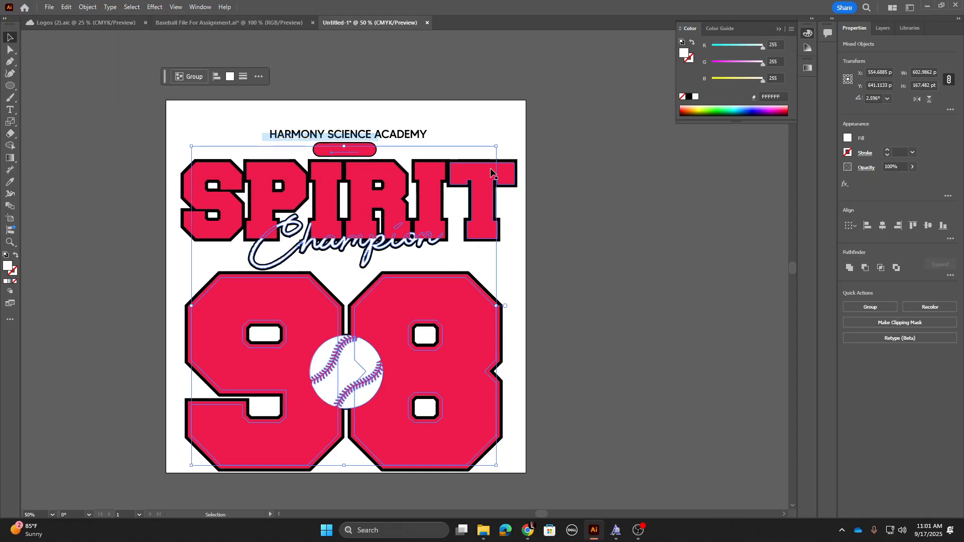
left_click(849, 268)
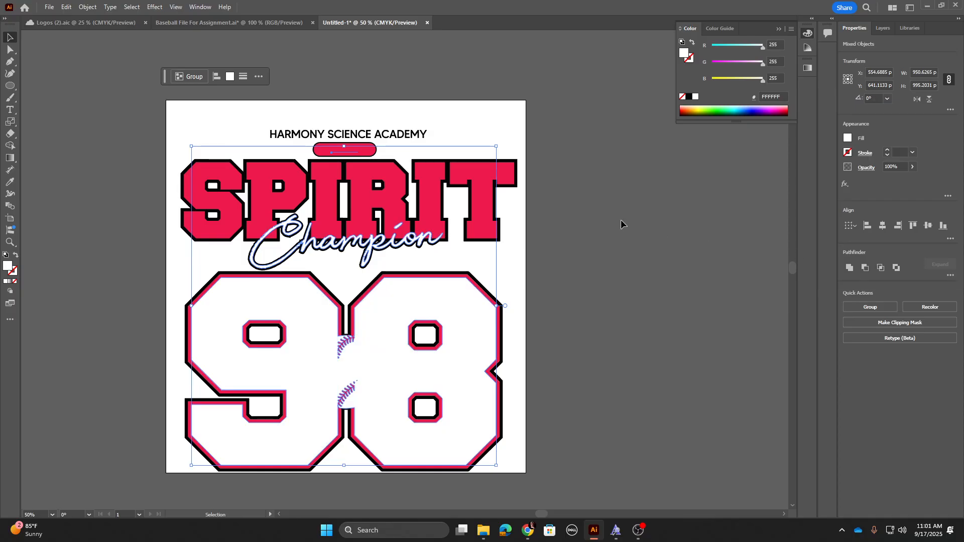
Step: Undo the accidental move and all the Pathfinder Unite attempts
key("a")
key("ctrl+z")
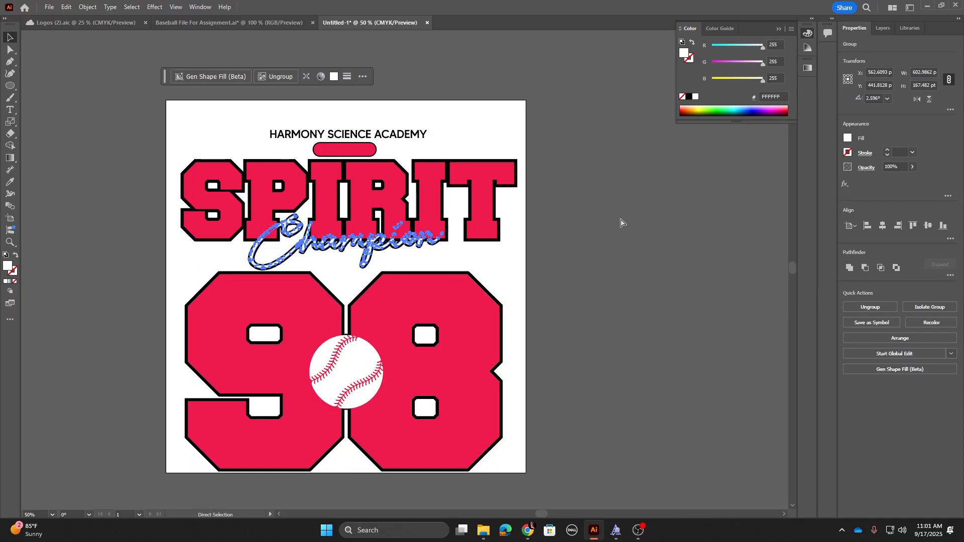
key("v")
left_click_drag(370, 309, 579, 209)
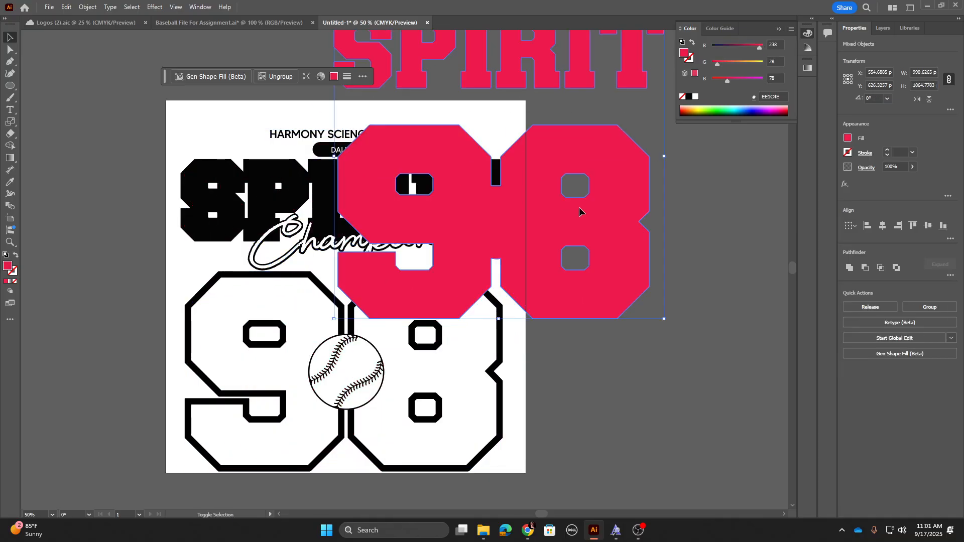
key("ctrl+z")
key("ctrl+z")
key("ctrl+z")
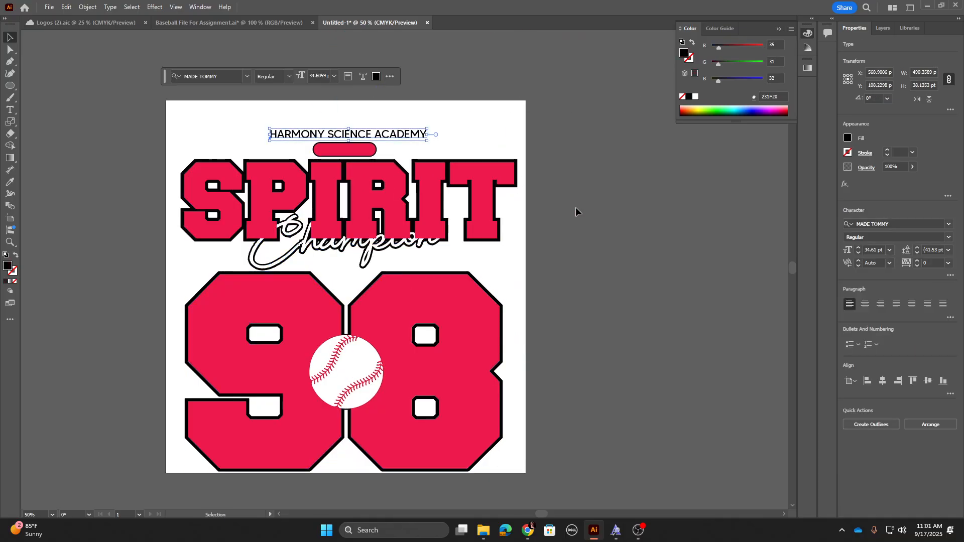
key("ctrl+z")
key("ctrl+z")
key("ctrl+z")
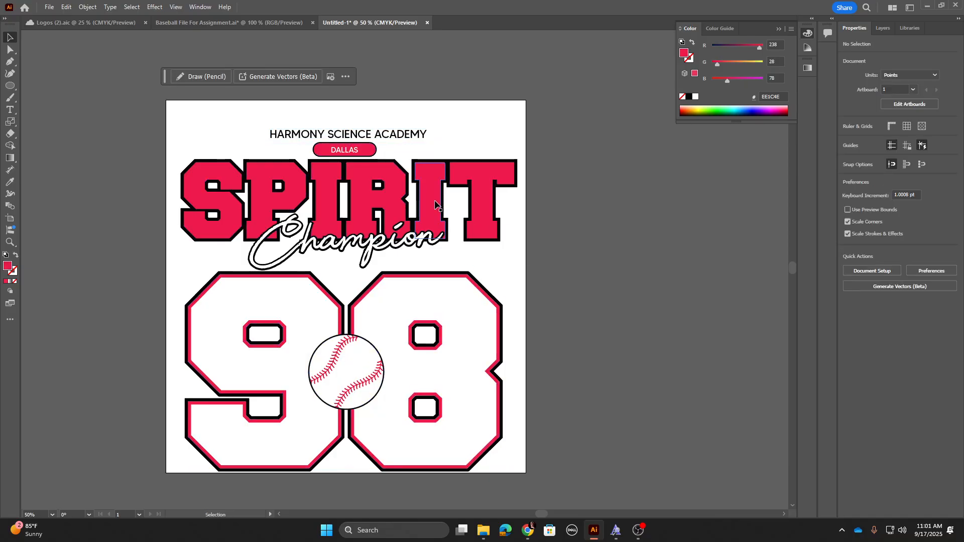
Step: Open the DALLAS banner in isolation mode and exit it again
key("ctrl+minus")
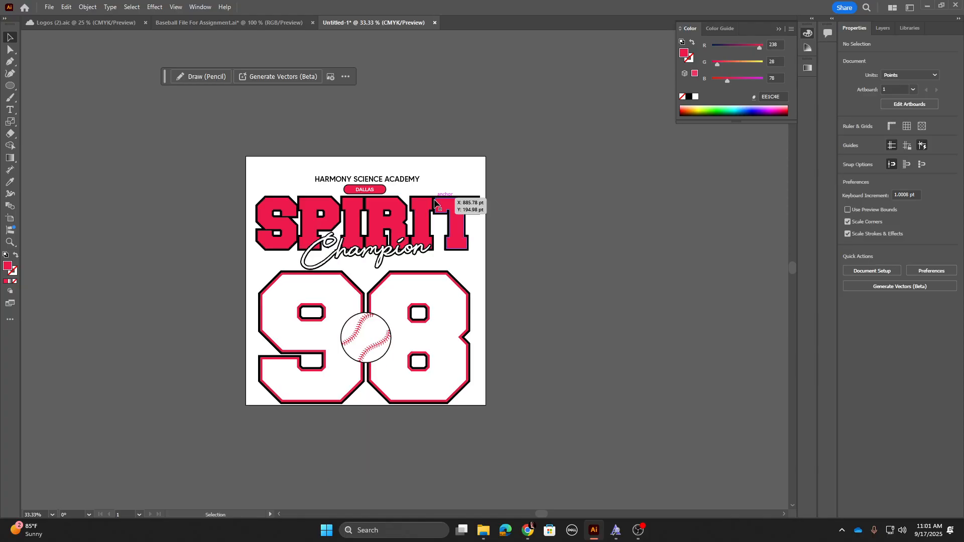
key("ctrl+plus")
key("ctrl+plus")
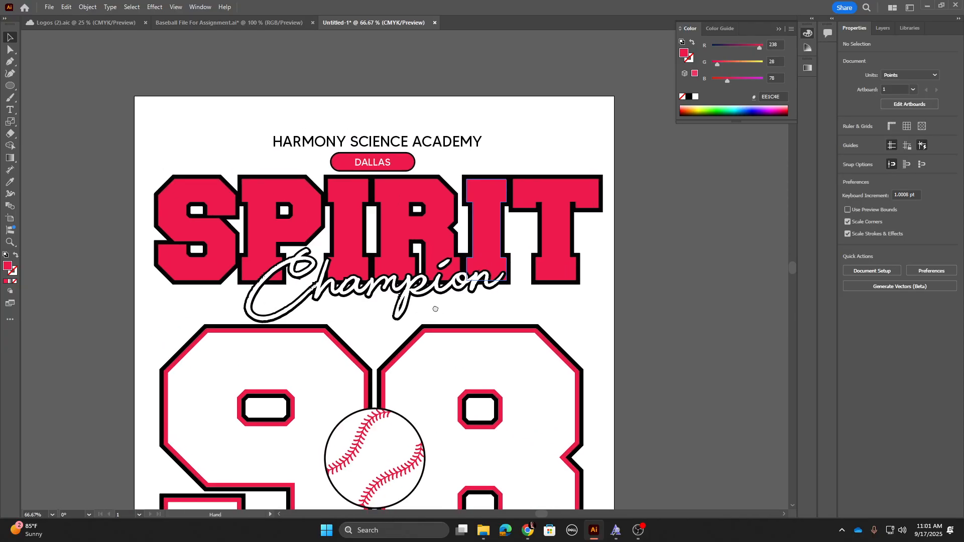
left_click(425, 215)
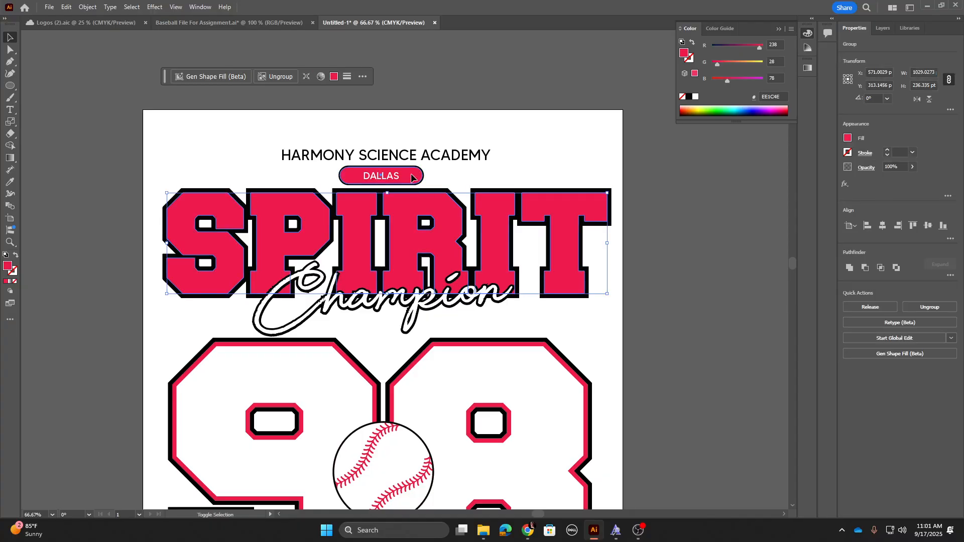
double_click(412, 176)
left_click(621, 180)
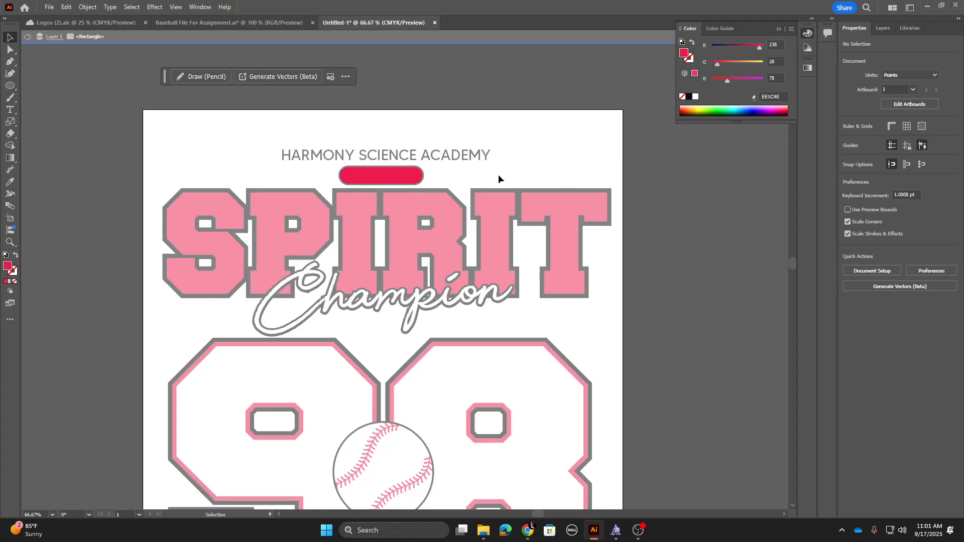
double_click(531, 159)
key("ctrl+minus")
key("ctrl+minus")
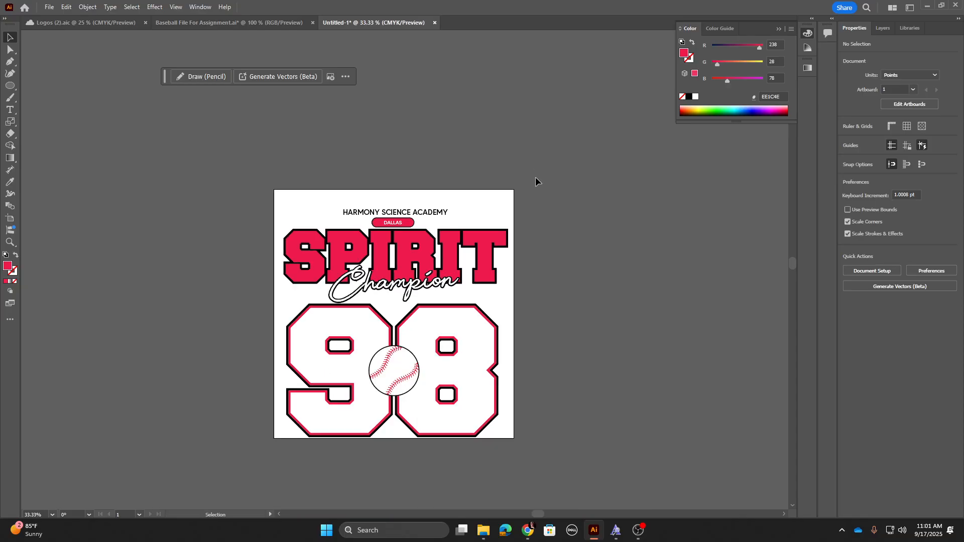
Step: Try to move the SPIRIT lettering together with the DALLAS banner, then undo and deselect
left_click(415, 253)
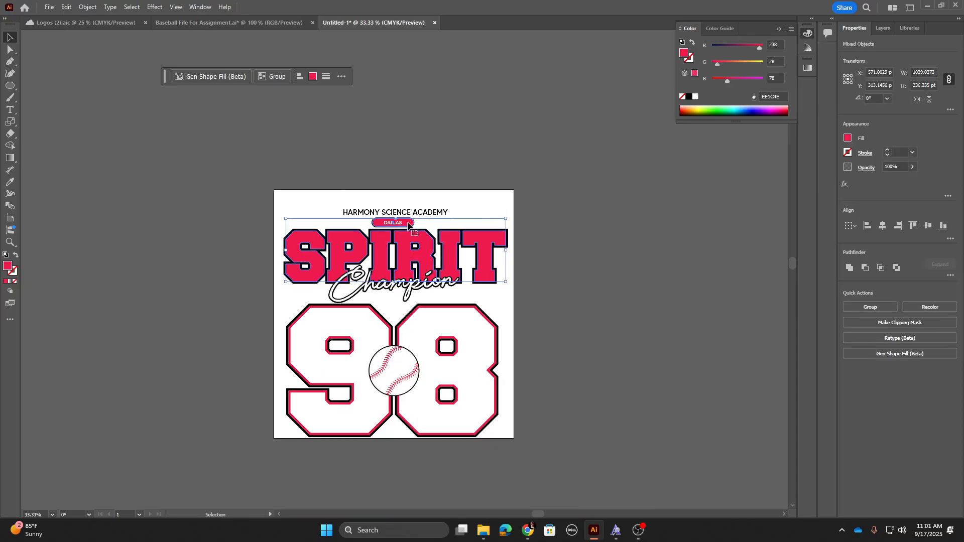
left_click_drag(408, 223, 696, 228)
key("ctrl+z")
key("alt+Tab")
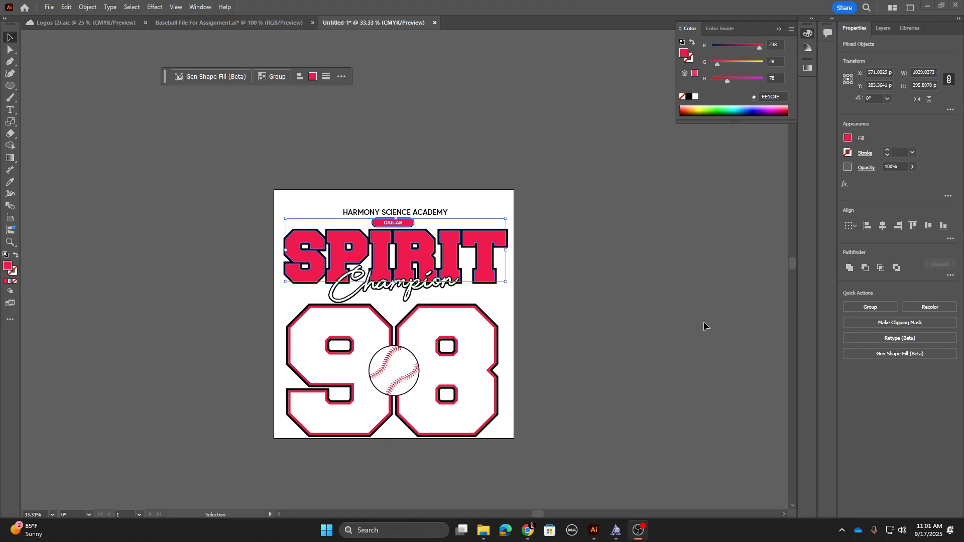
left_click(413, 134)
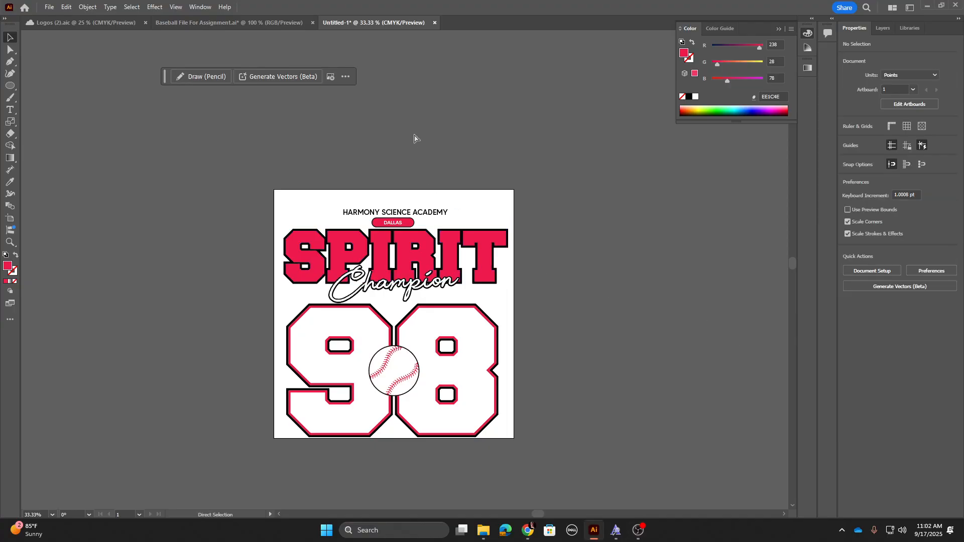
Step: Inspect the artwork's paths in Outline view, zooming in on the Champion script and the 98 numerals, then return to Preview
key("ctrl+equal")
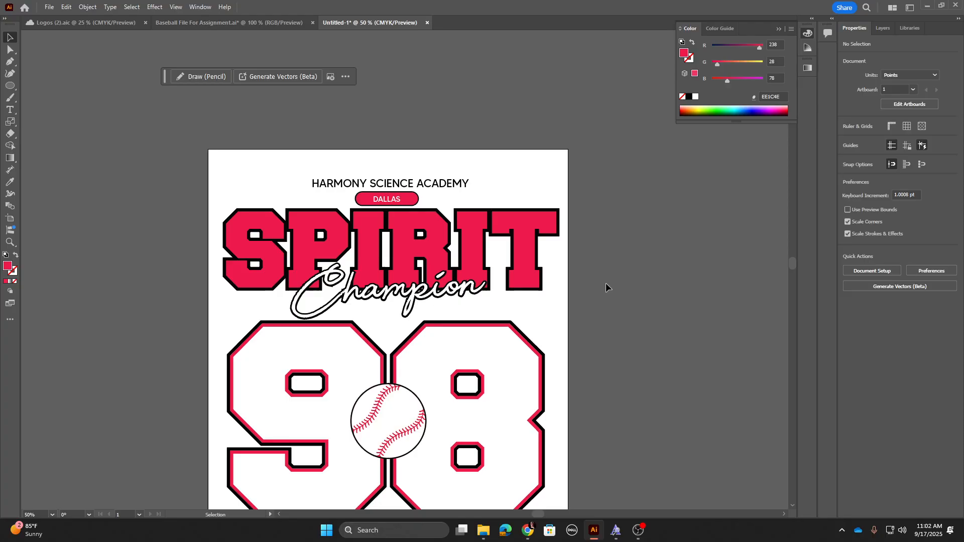
key("ctrl+equal")
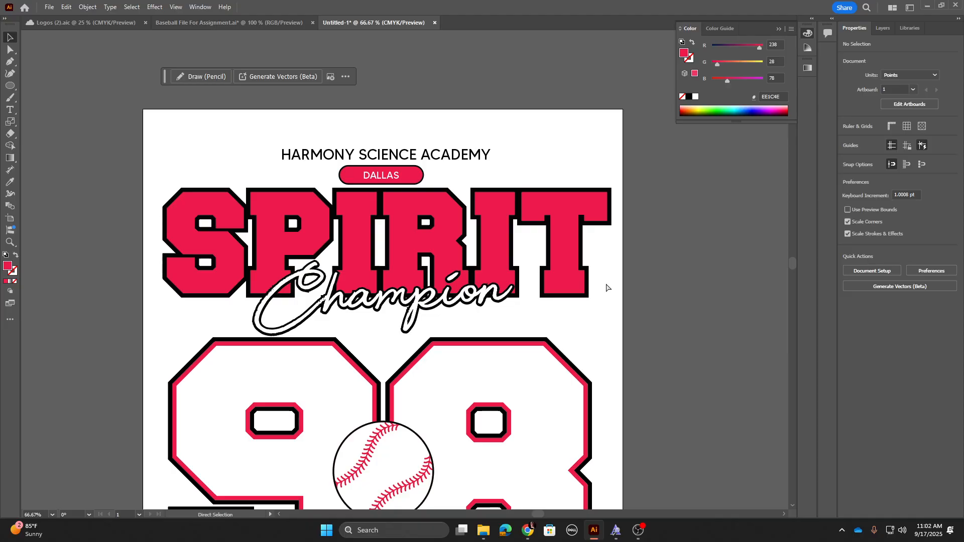
key("ctrl+y")
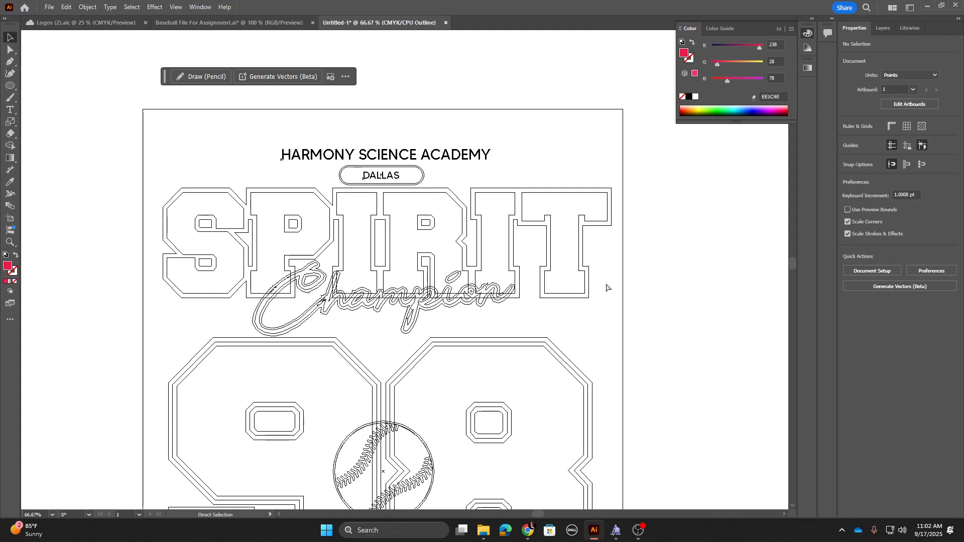
left_click_drag(551, 285, 592, 135)
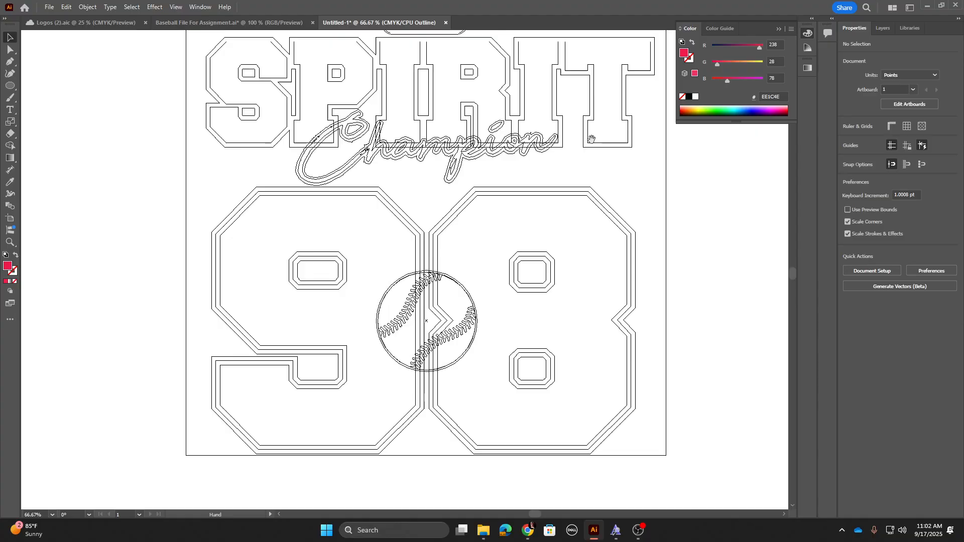
key("ctrl+equal")
key("ctrl+equal")
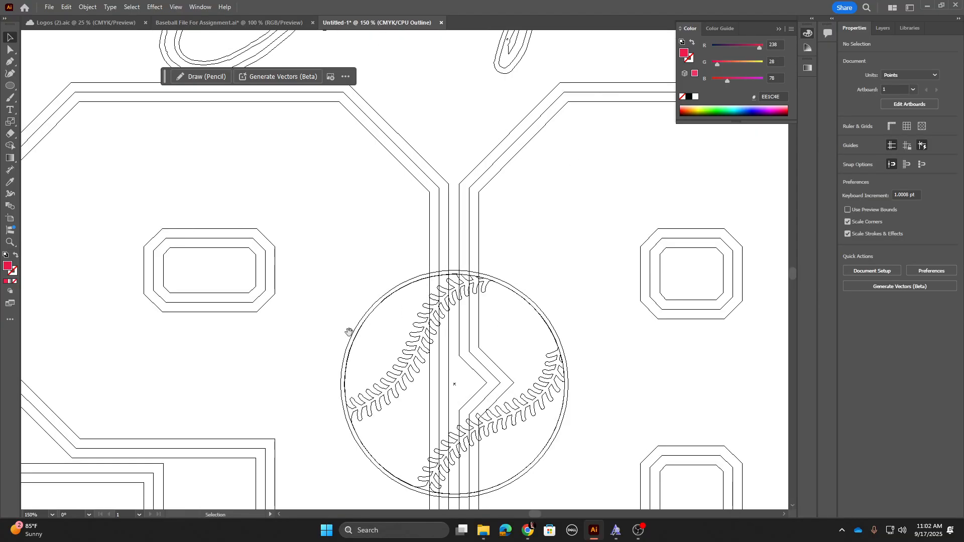
left_click_drag(305, 195, 398, 273)
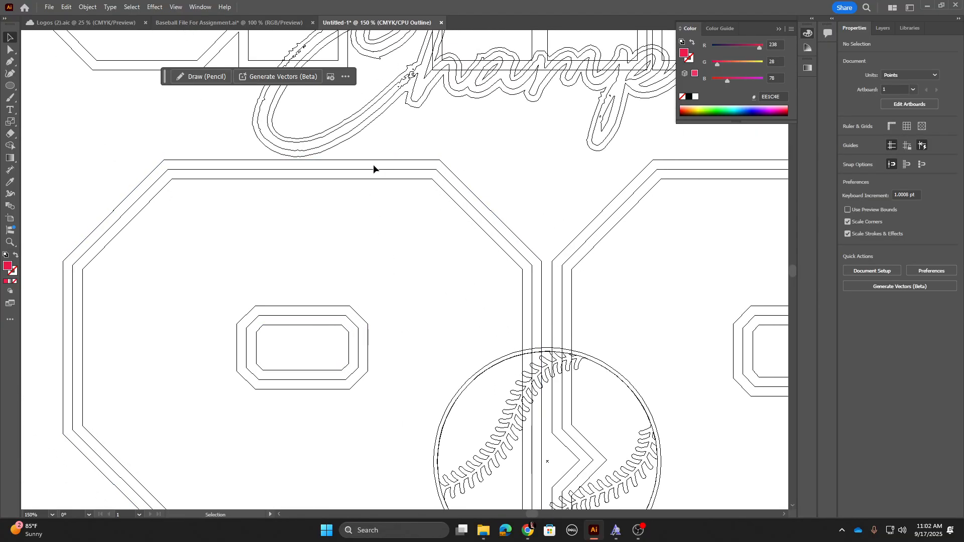
left_click_drag(279, 187, 299, 253)
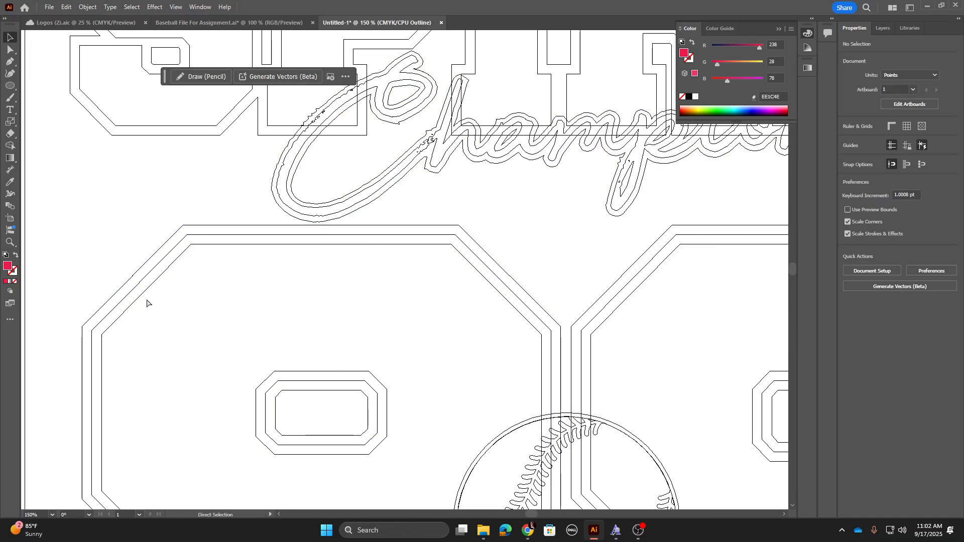
key("ctrl+y")
key("ctrl+y")
key("ctrl+y")
key("ctrl+y")
key("ctrl+y")
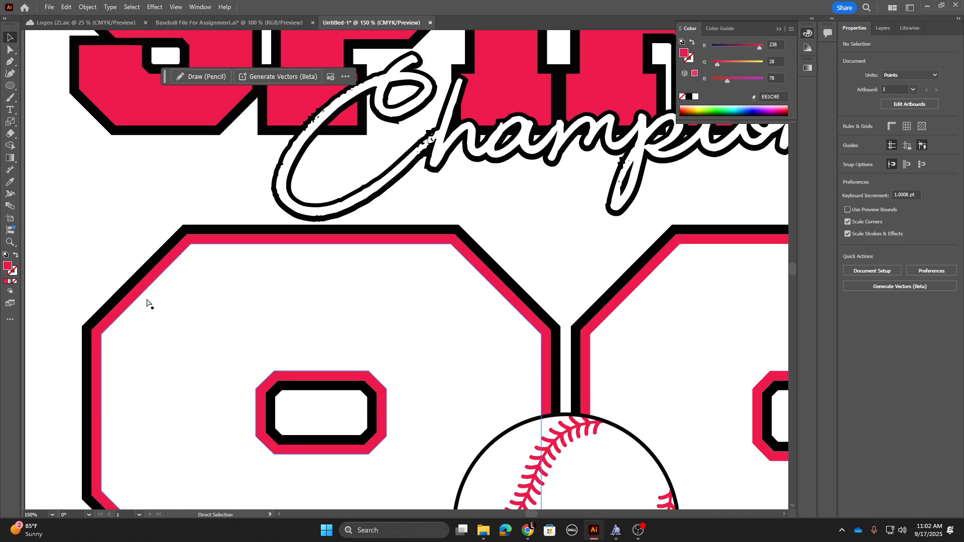
Step: Review the whole logo in Preview, from the HARMONY SCIENCE ACADEMY heading down to the 98 numerals
scroll(309, 201, "up", 10)
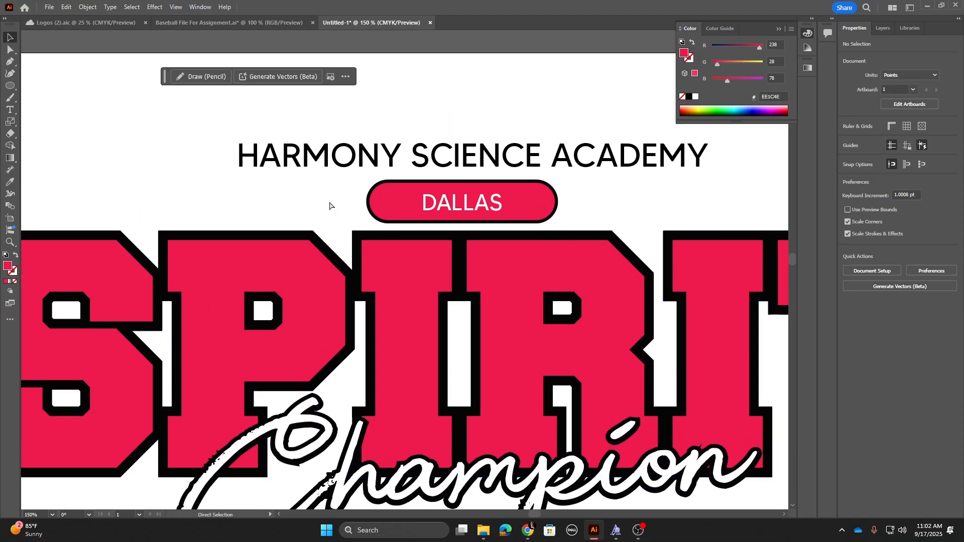
scroll(306, 211, "down", 5)
left_click_drag(306, 294, 325, 199)
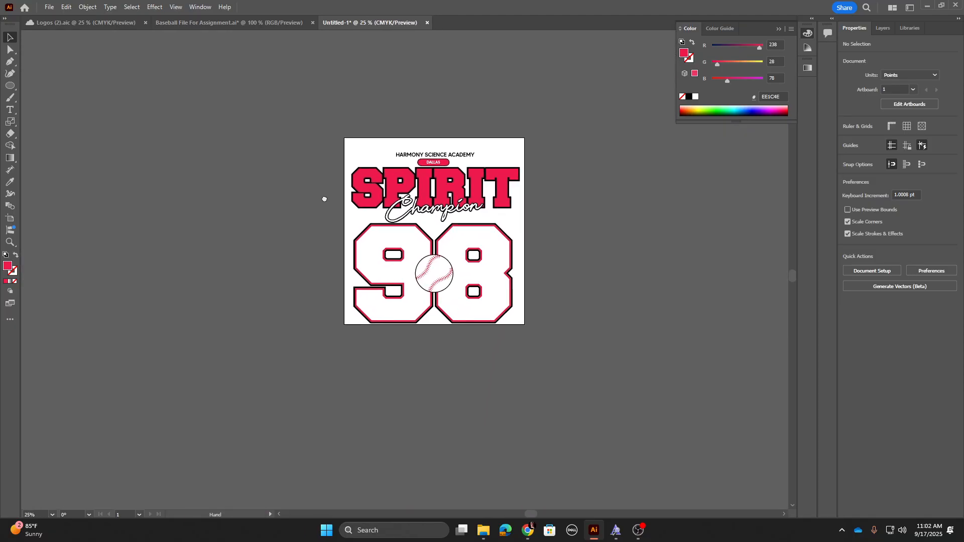
key("ctrl+plus")
key("ctrl+plus")
scroll(324, 197, "up", 3)
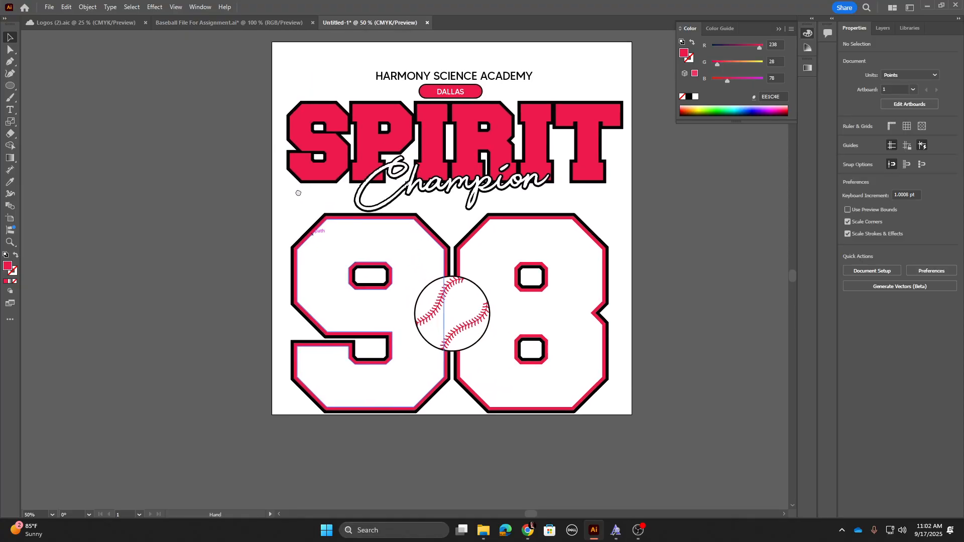